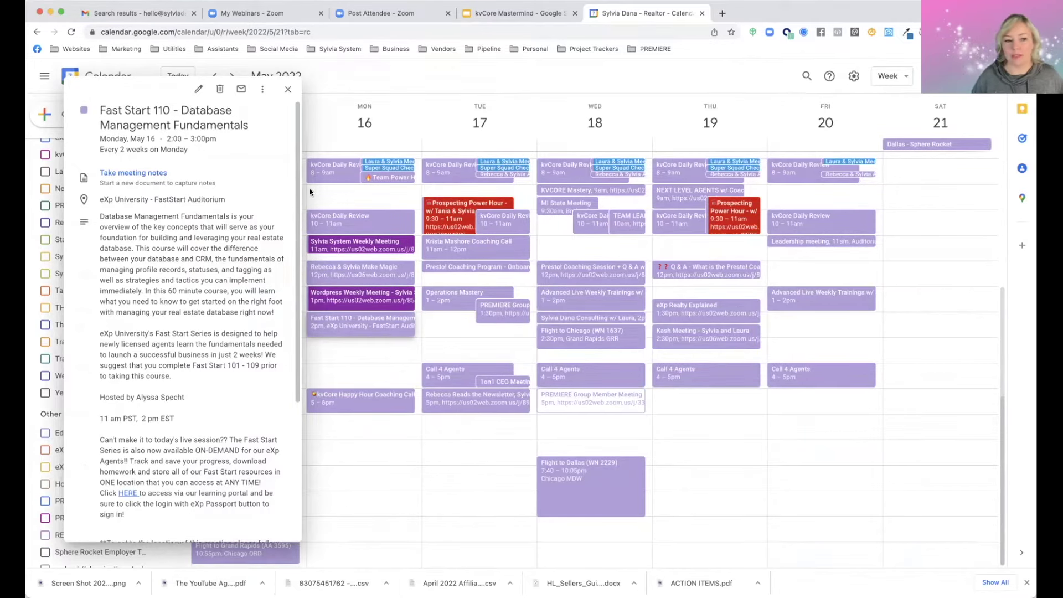
Close the Fast Start 110 event details popup
{"action": "left_click", "coordinate": [287, 91]}
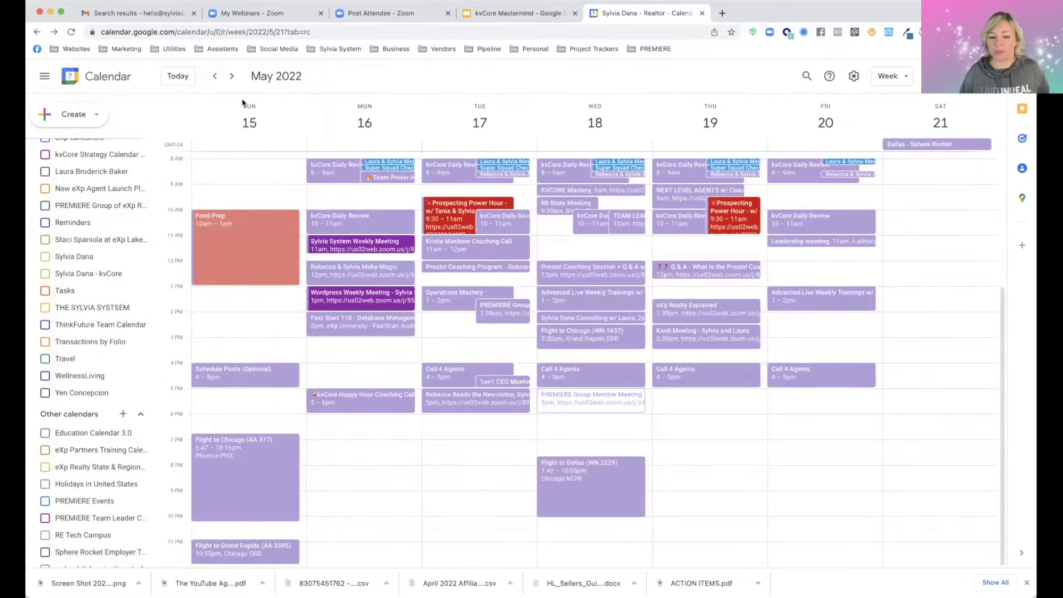
{"action": "scroll", "coordinate": [112, 229], "scroll_direction": "up", "scroll_amount": 4}
{"action": "scroll", "coordinate": [117, 221], "scroll_direction": "down", "scroll_amount": 2}
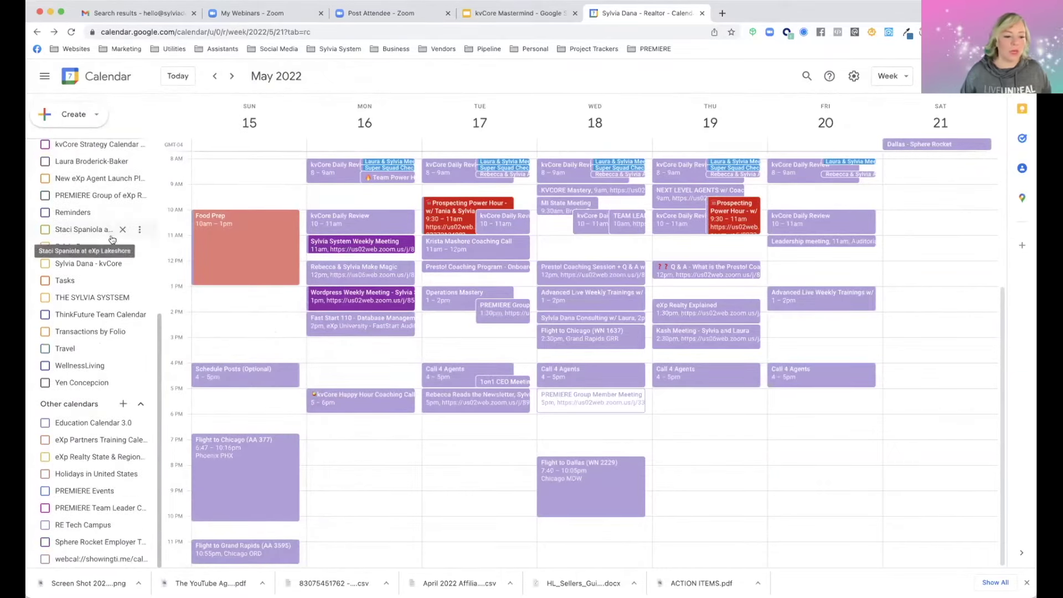
{"action": "scroll", "coordinate": [97, 262], "scroll_direction": "up", "scroll_amount": 5}
Hide the Work calendar so the May 15–21 week shows no events
{"action": "left_click", "coordinate": [97, 264]}
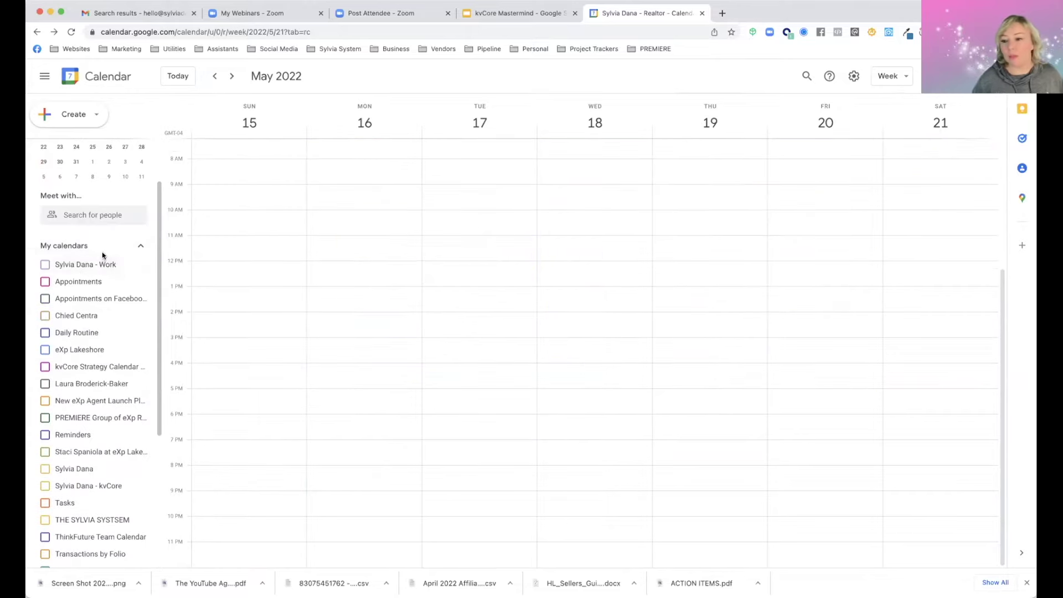
{"action": "scroll", "coordinate": [97, 268], "scroll_direction": "down", "scroll_amount": 3}
{"action": "scroll", "coordinate": [97, 277], "scroll_direction": "down", "scroll_amount": 2}
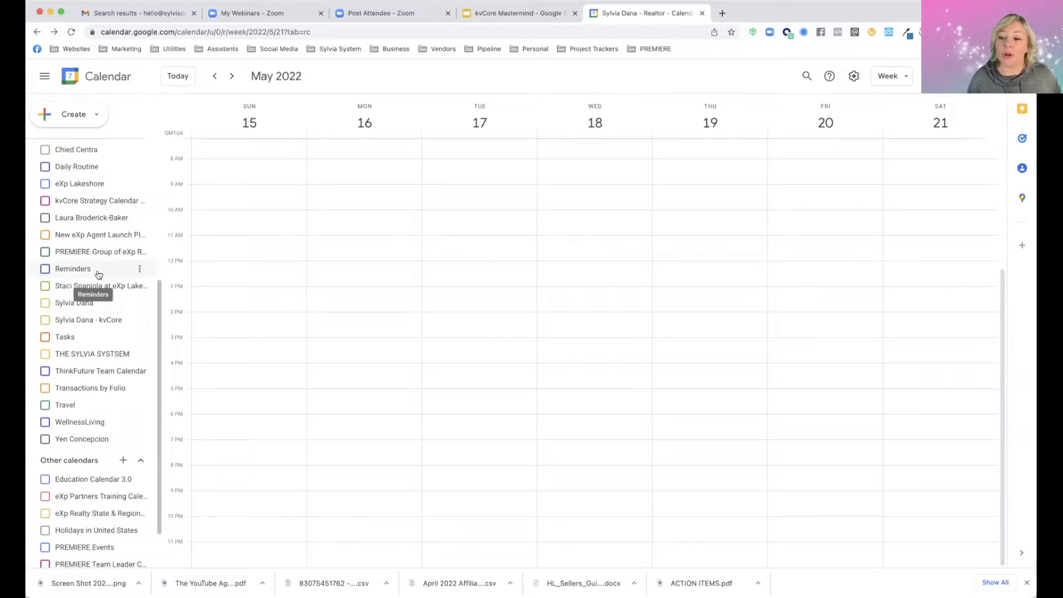
{"action": "left_click", "coordinate": [45, 219]}
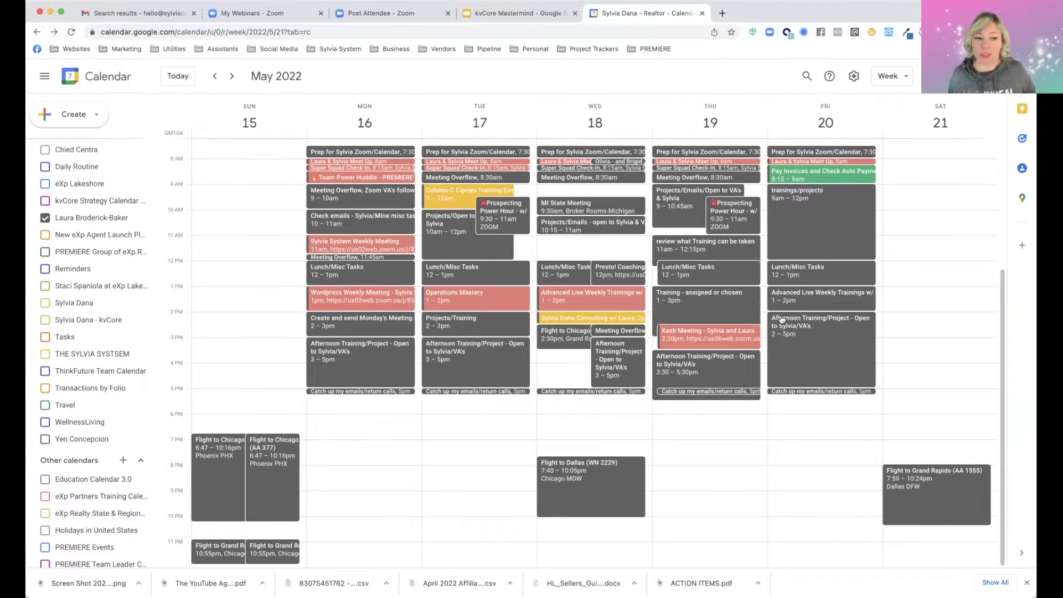
{"action": "left_click", "coordinate": [44, 219]}
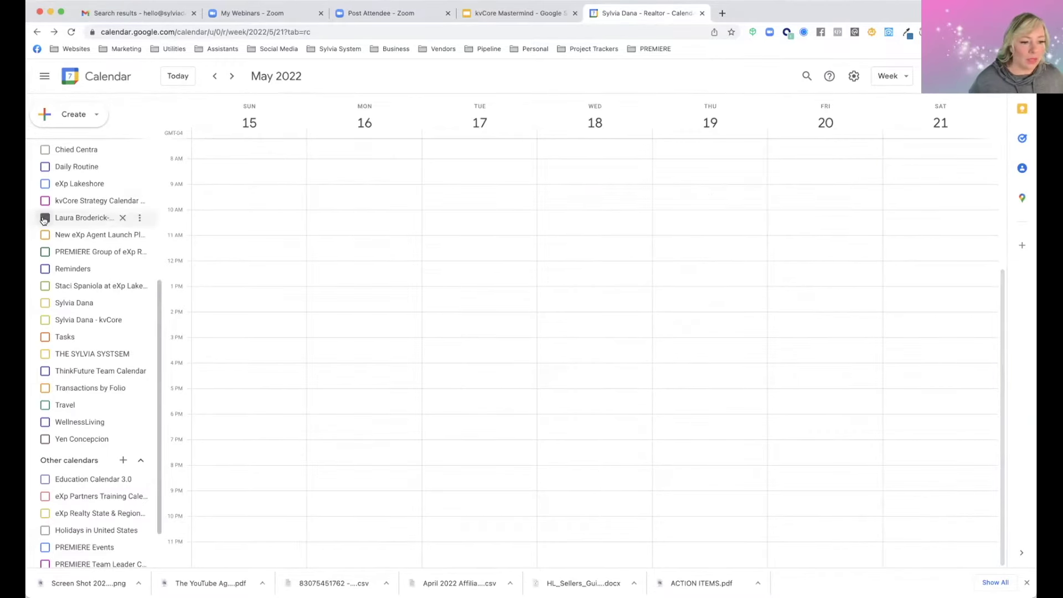
{"action": "left_click", "coordinate": [44, 439]}
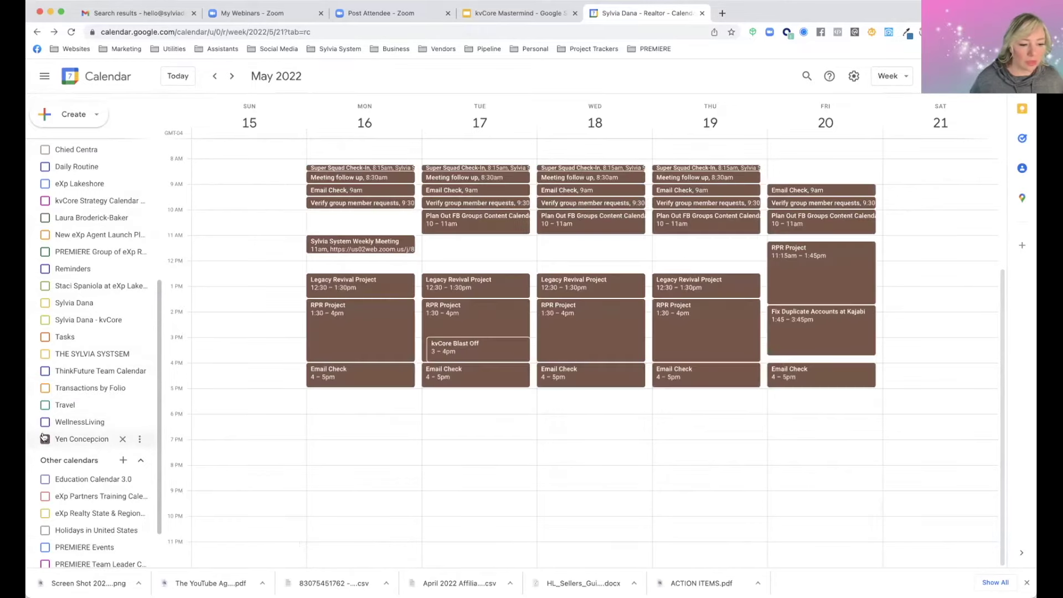
{"action": "scroll", "coordinate": [382, 238], "scroll_direction": "up", "scroll_amount": 2}
{"action": "scroll", "coordinate": [382, 237], "scroll_direction": "down", "scroll_amount": 1}
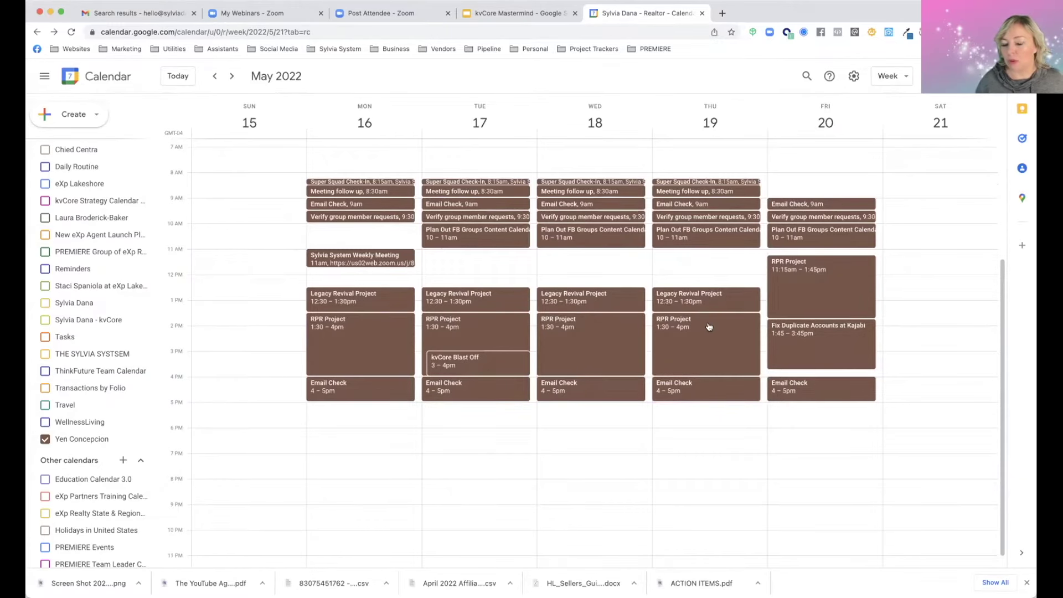
{"action": "left_click", "coordinate": [45, 439]}
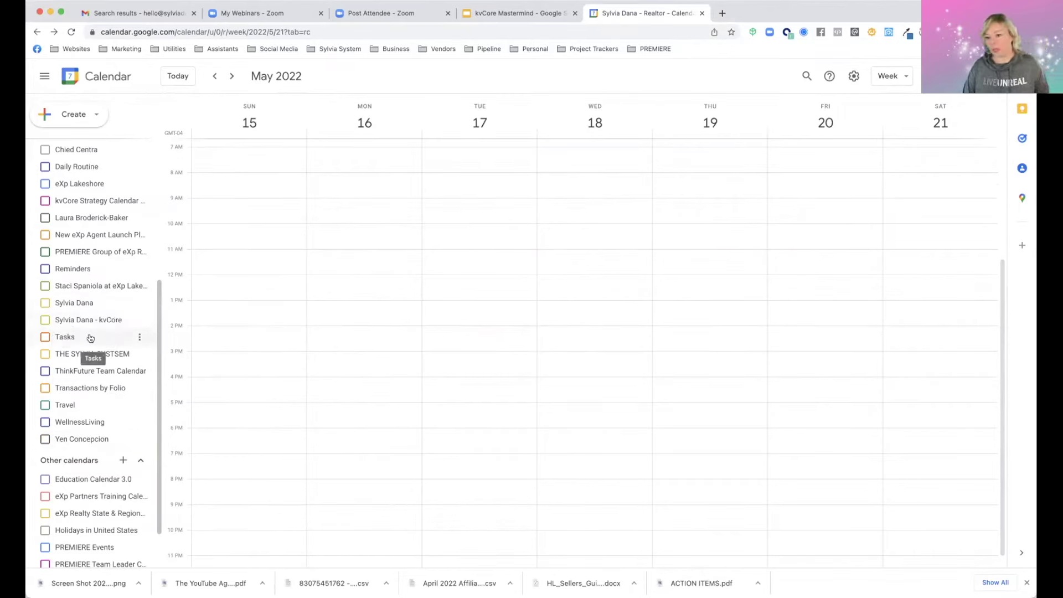
{"action": "scroll", "coordinate": [91, 375], "scroll_direction": "up", "scroll_amount": 5}
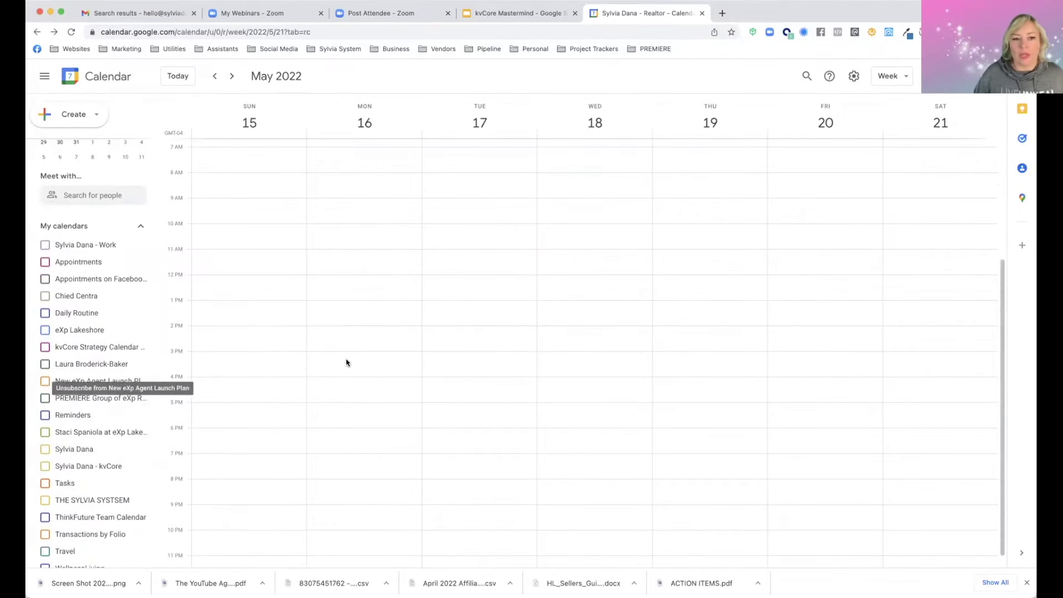
{"action": "scroll", "coordinate": [347, 363], "scroll_direction": "up", "scroll_amount": 5}
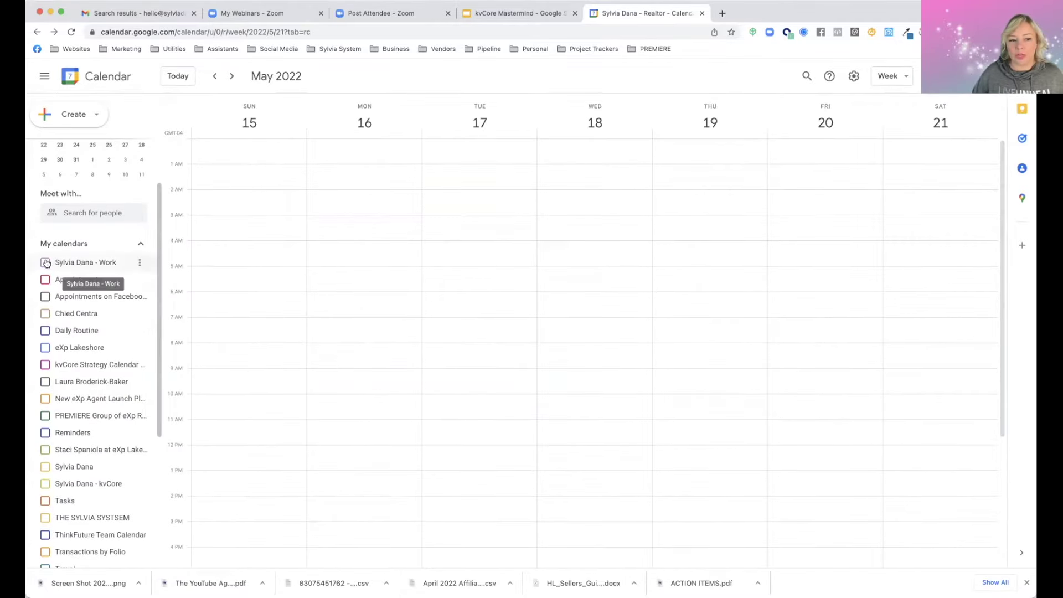
Show the Work, kvCore, Appointments, PREMIERE Group, system and ThinkFuture calendars
{"action": "left_click", "coordinate": [46, 263]}
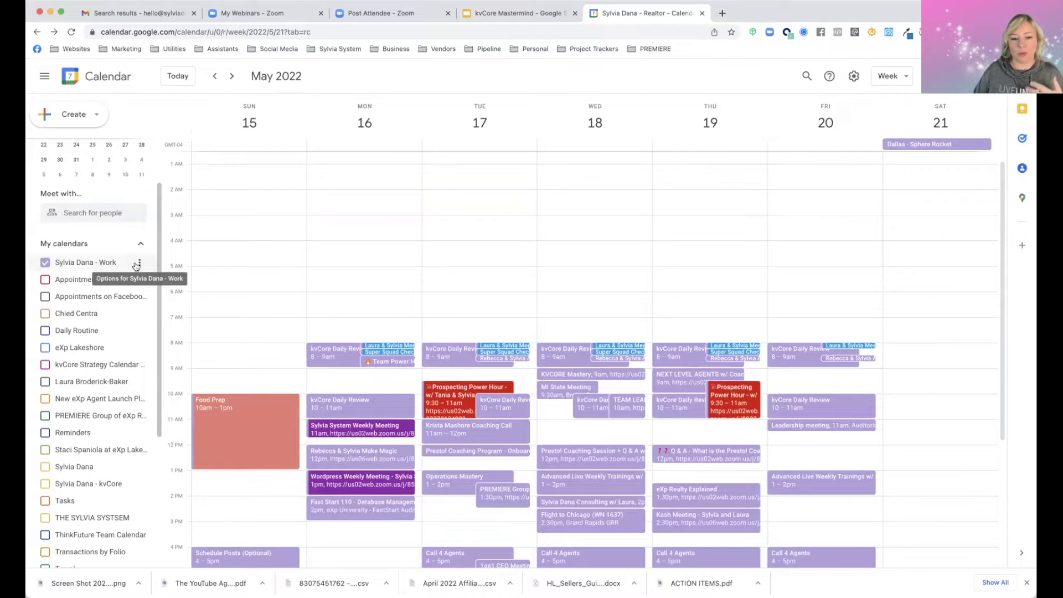
{"action": "scroll", "coordinate": [246, 303], "scroll_direction": "down", "scroll_amount": 5}
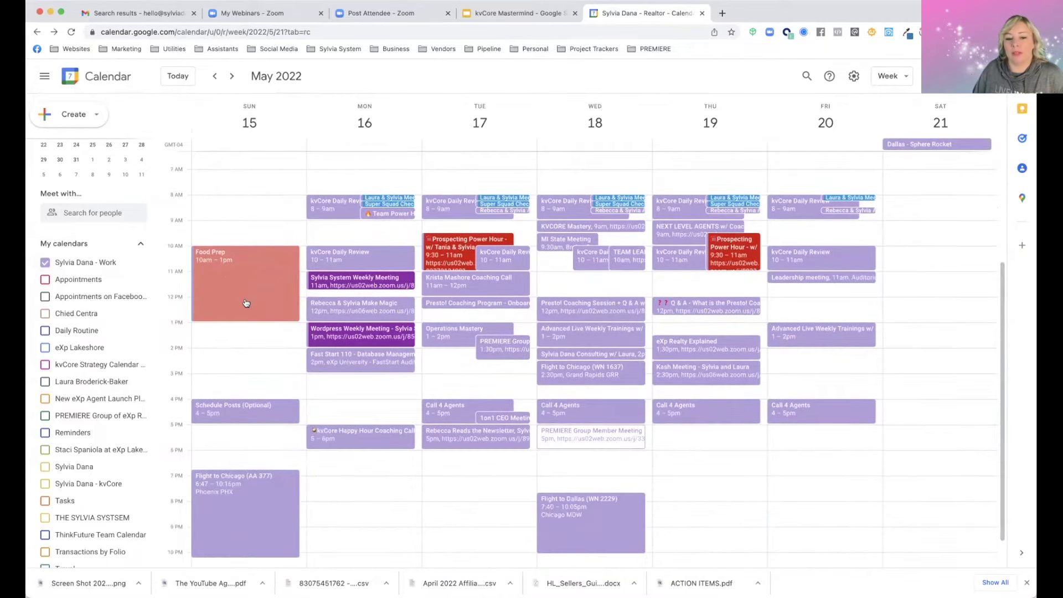
{"action": "scroll", "coordinate": [247, 303], "scroll_direction": "down", "scroll_amount": 1}
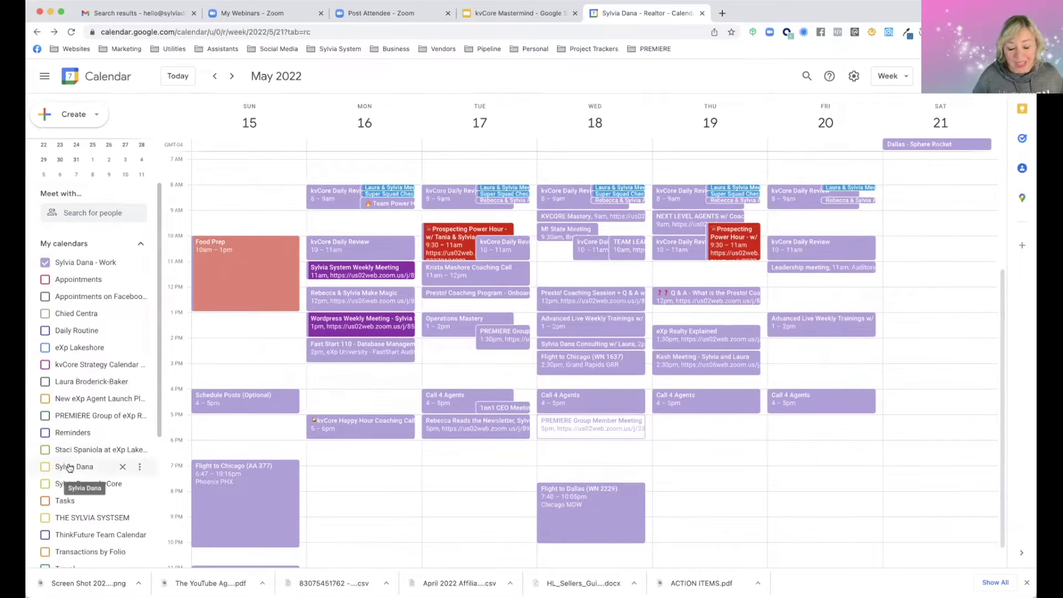
{"action": "left_click", "coordinate": [46, 486]}
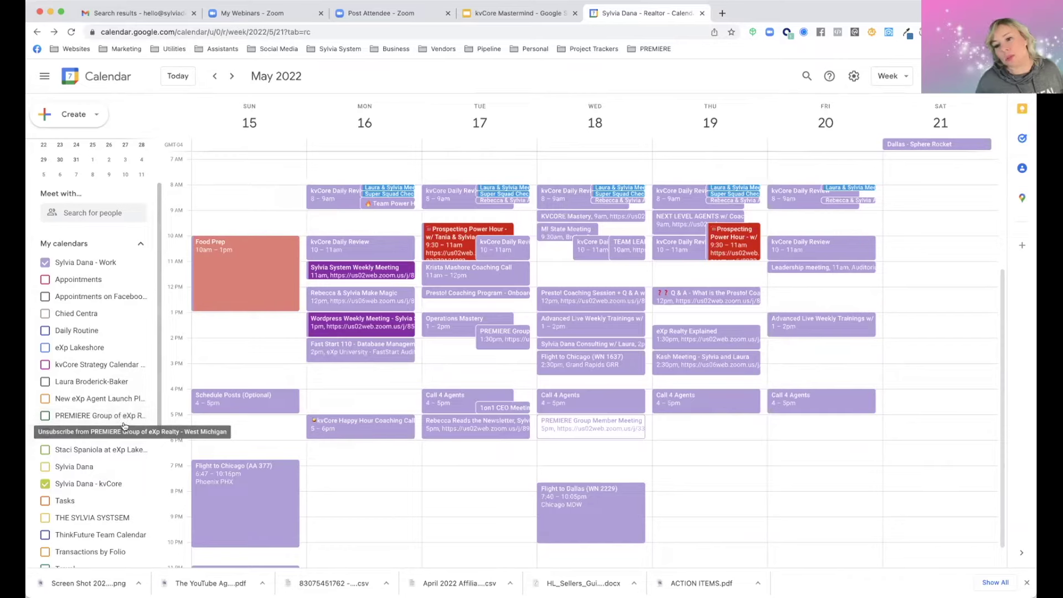
{"action": "left_click", "coordinate": [45, 280]}
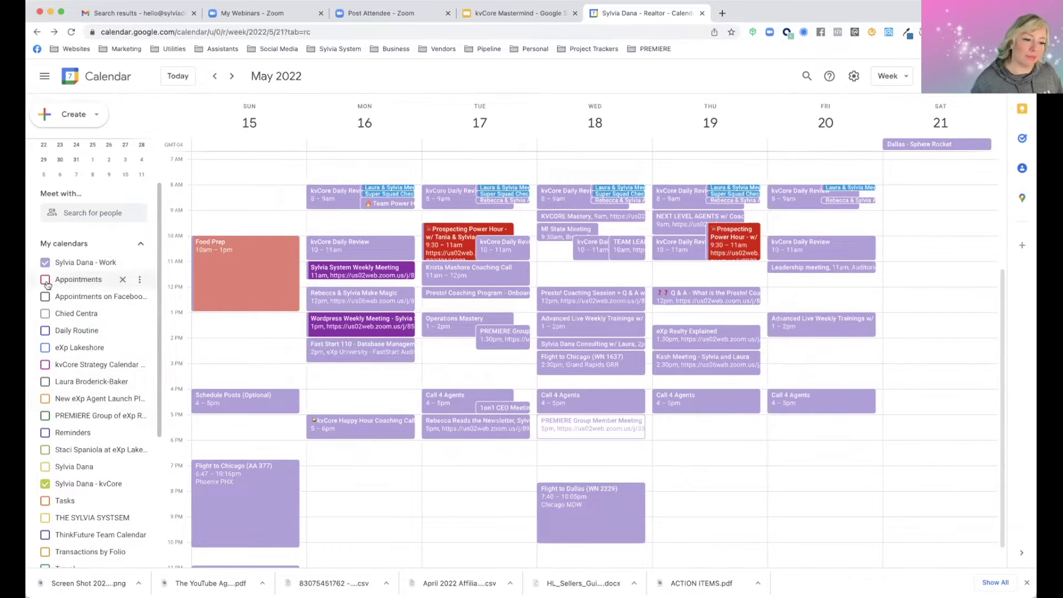
{"action": "left_click", "coordinate": [45, 415]}
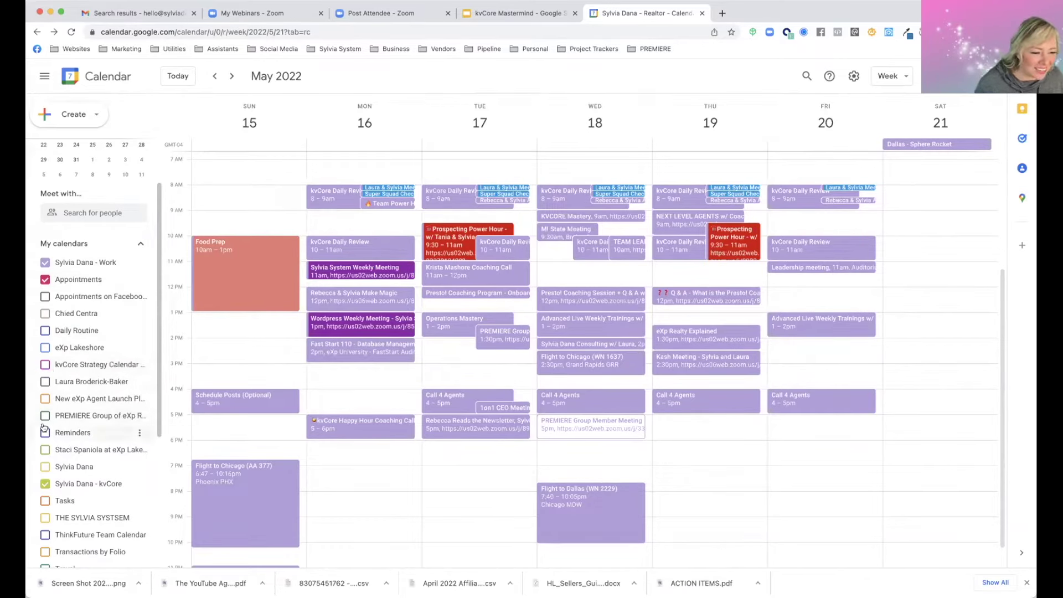
{"action": "left_click", "coordinate": [45, 517]}
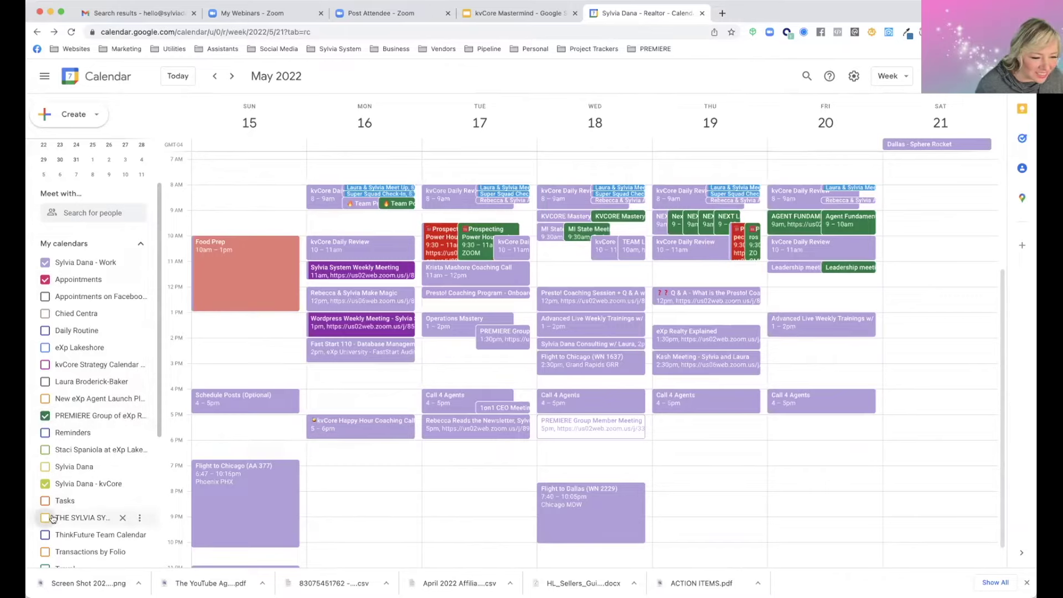
{"action": "left_click", "coordinate": [45, 535]}
Add the Facebook appointments calendar, go back to May 8–14, and open kvCore's calendar options
{"action": "scroll", "coordinate": [74, 531], "scroll_direction": "down", "scroll_amount": 1}
{"action": "scroll", "coordinate": [75, 532], "scroll_direction": "down", "scroll_amount": 2}
{"action": "scroll", "coordinate": [83, 526], "scroll_direction": "up", "scroll_amount": 2}
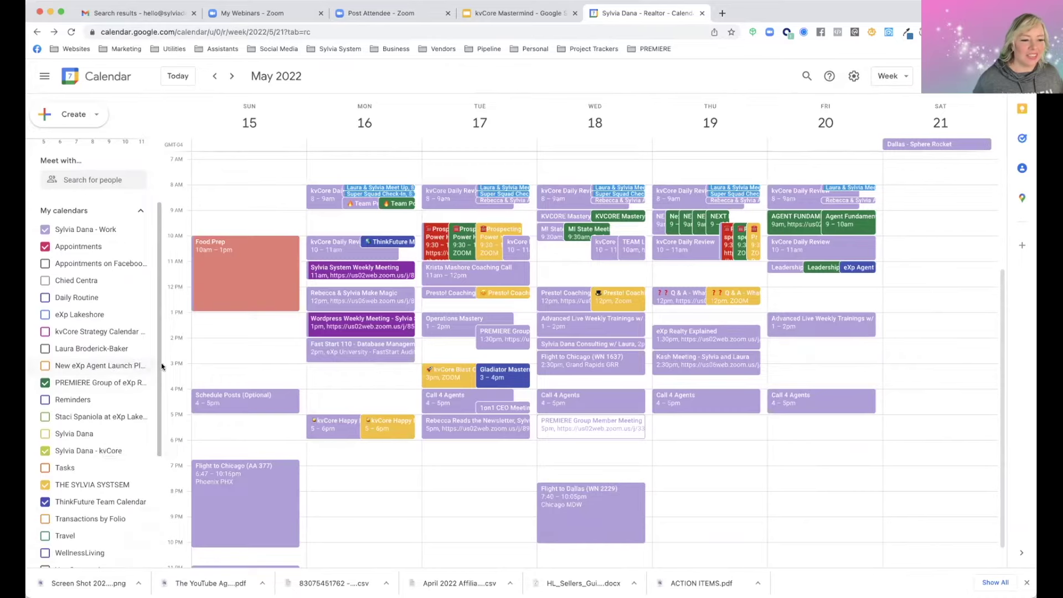
{"action": "scroll", "coordinate": [275, 373], "scroll_direction": "up", "scroll_amount": 2}
{"action": "left_click", "coordinate": [45, 263]}
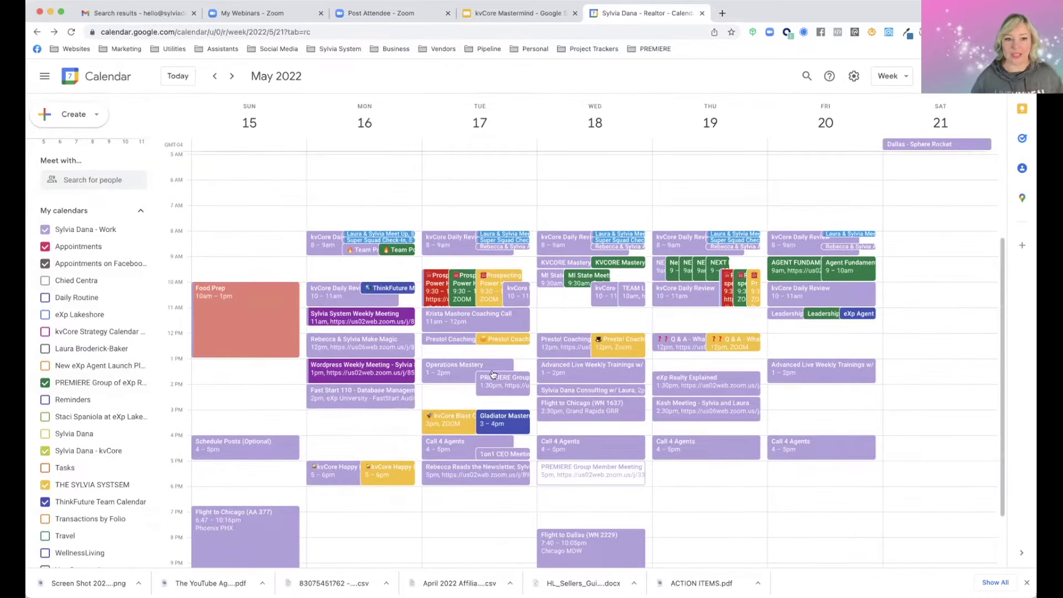
{"action": "left_click", "coordinate": [215, 76]}
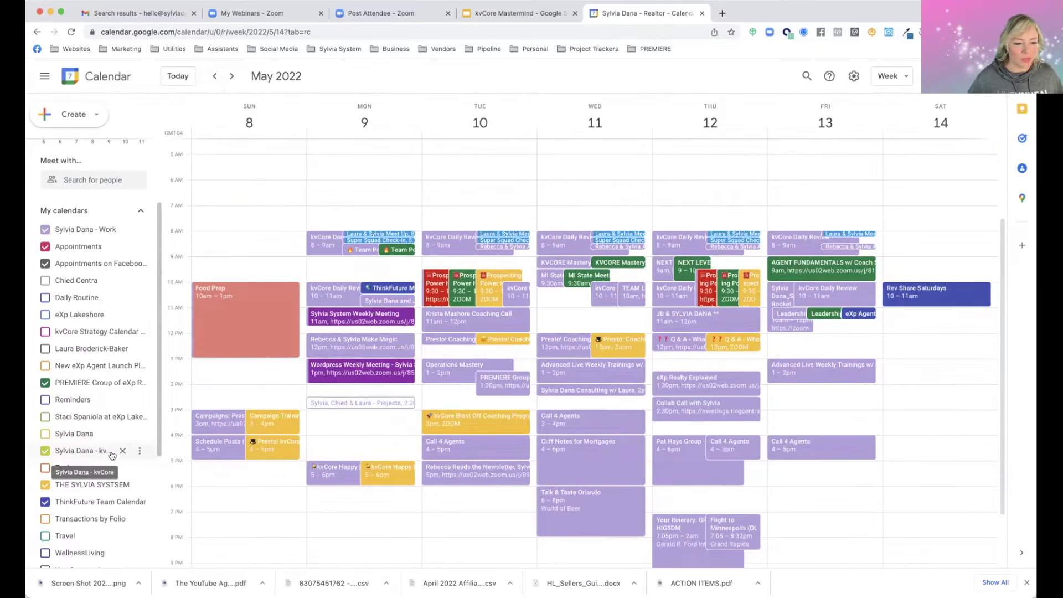
{"action": "left_click", "coordinate": [140, 454]}
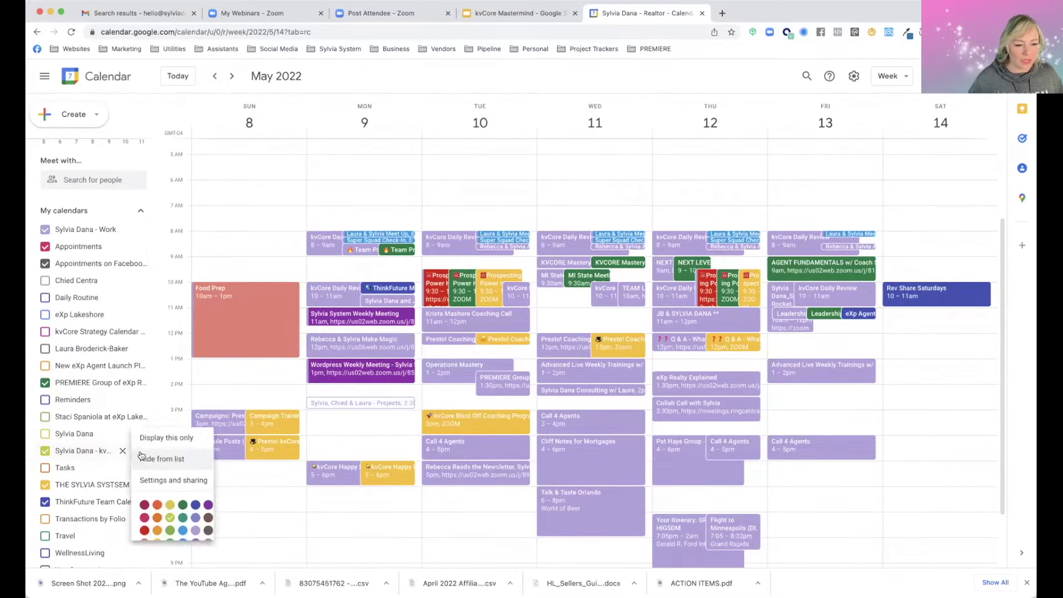
Open the kvCore calendar's settings and review its access permissions and people it's shared with
{"action": "left_click", "coordinate": [148, 477]}
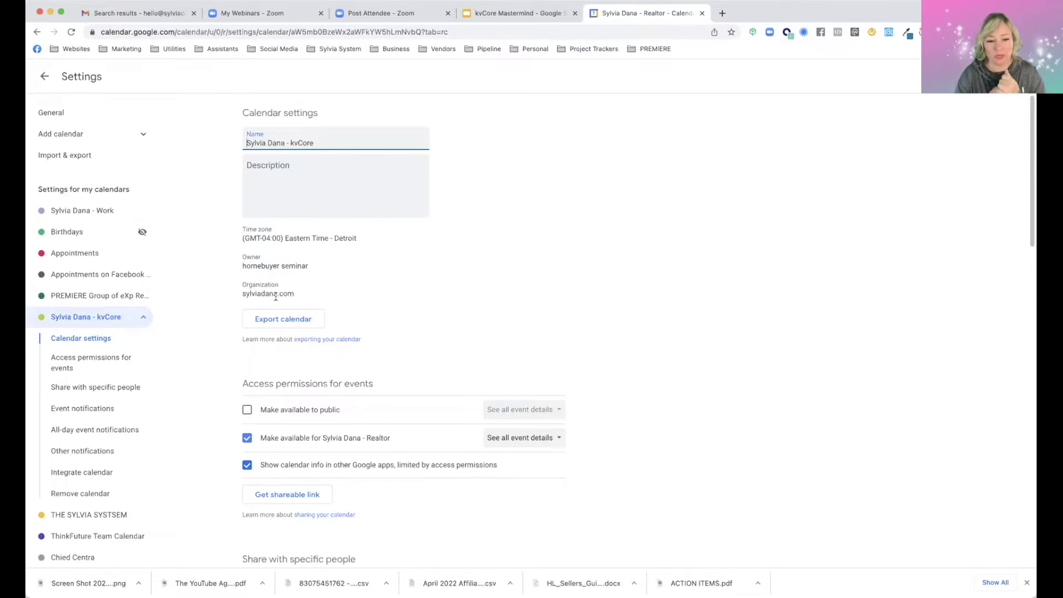
{"action": "scroll", "coordinate": [271, 346], "scroll_direction": "down", "scroll_amount": 5}
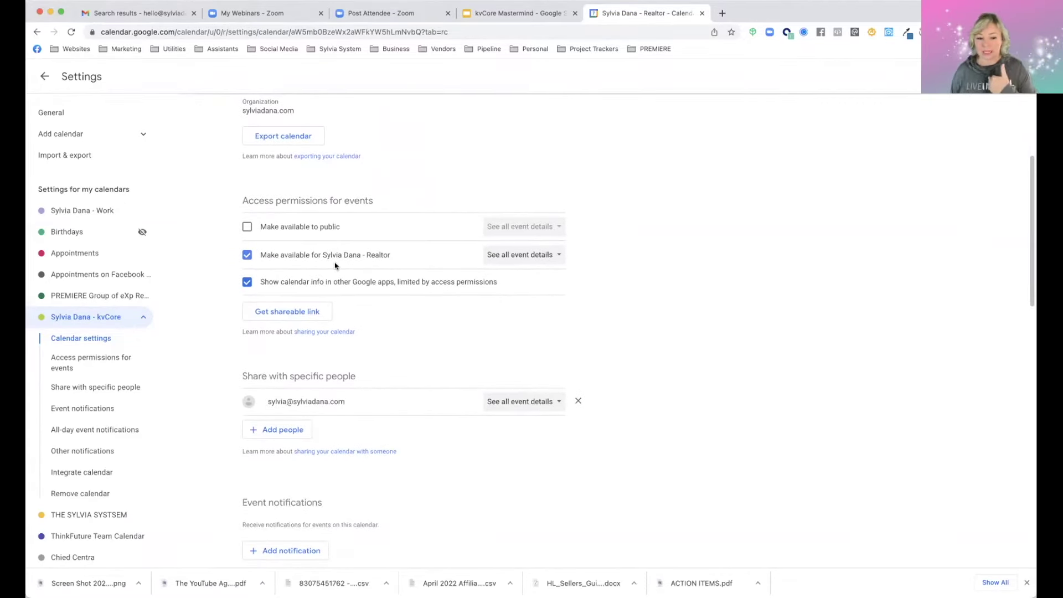
{"action": "scroll", "coordinate": [296, 382], "scroll_direction": "down", "scroll_amount": 3}
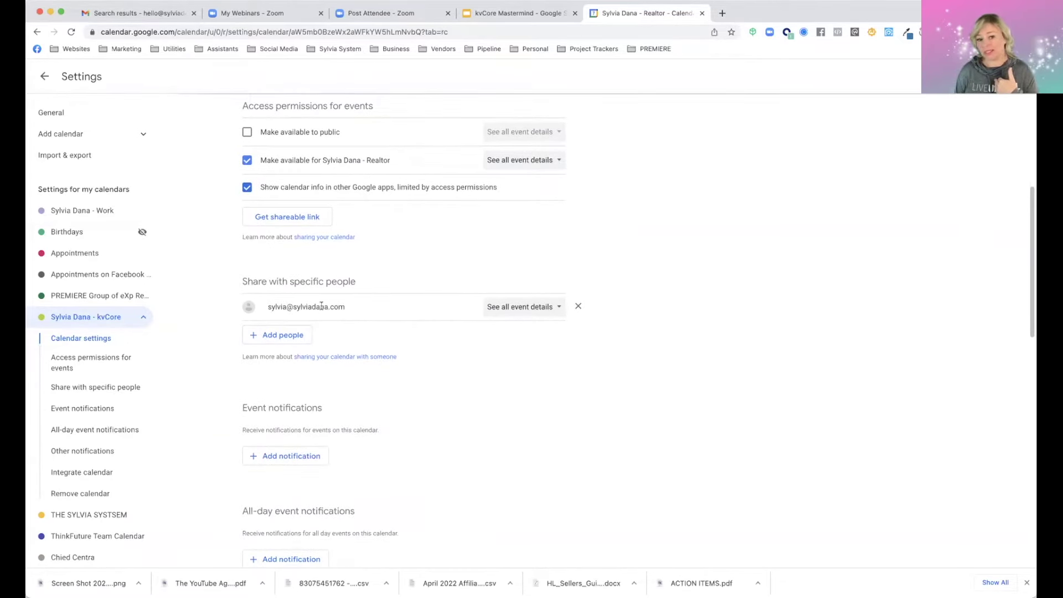
{"action": "scroll", "coordinate": [319, 340], "scroll_direction": "up", "scroll_amount": 8}
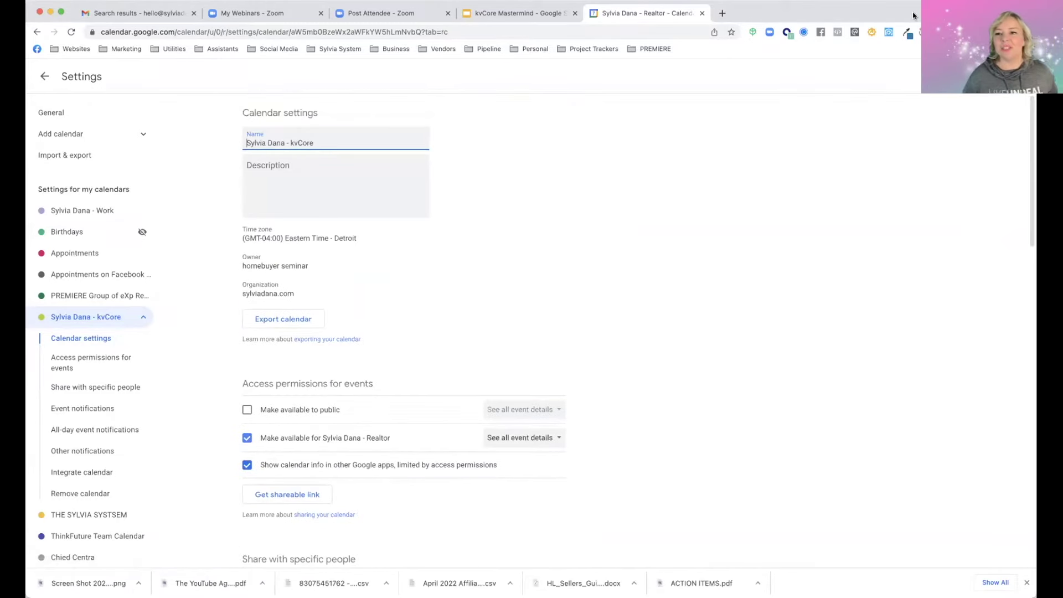
Load the kvCORE platform site in a new browser tab
{"action": "left_click", "coordinate": [723, 14]}
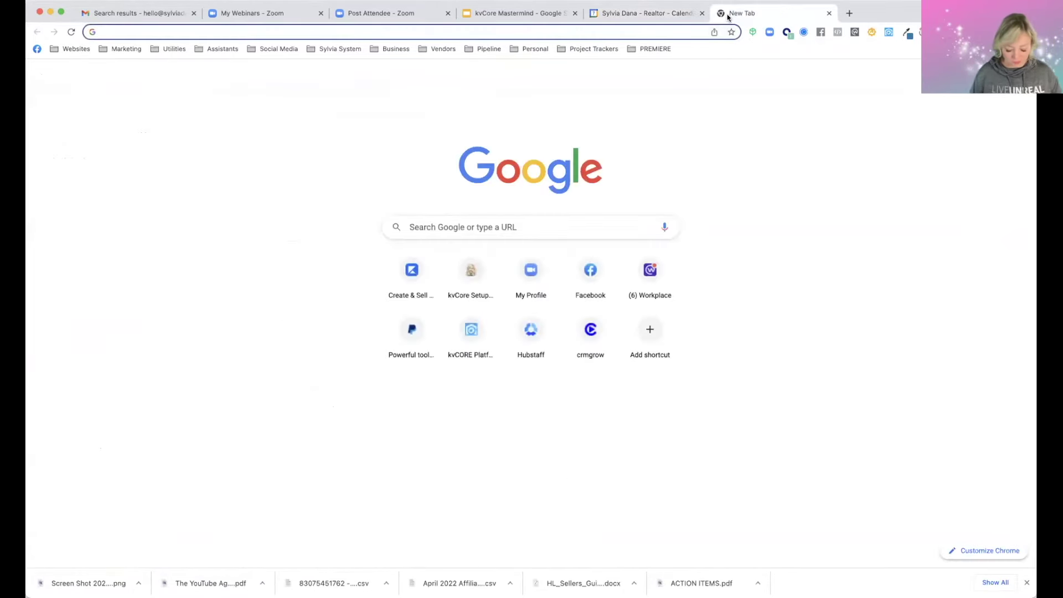
{"action": "type", "text": "kvcore"}
{"action": "key", "text": "Return"}
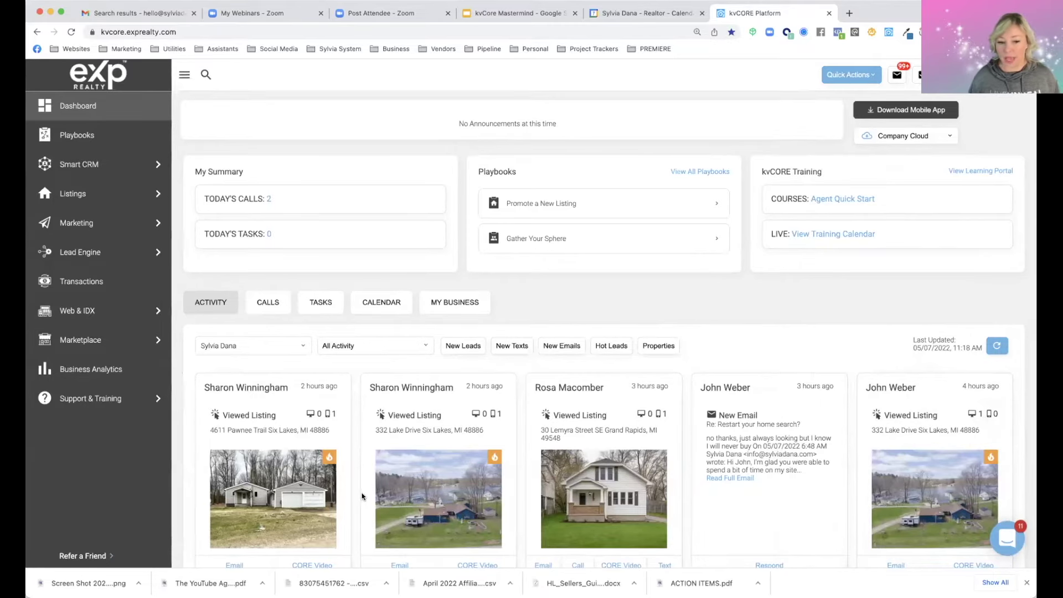
Filter the dashboard activity feed to New Emails, then show the full Gmail inbox
{"action": "left_click", "coordinate": [377, 347]}
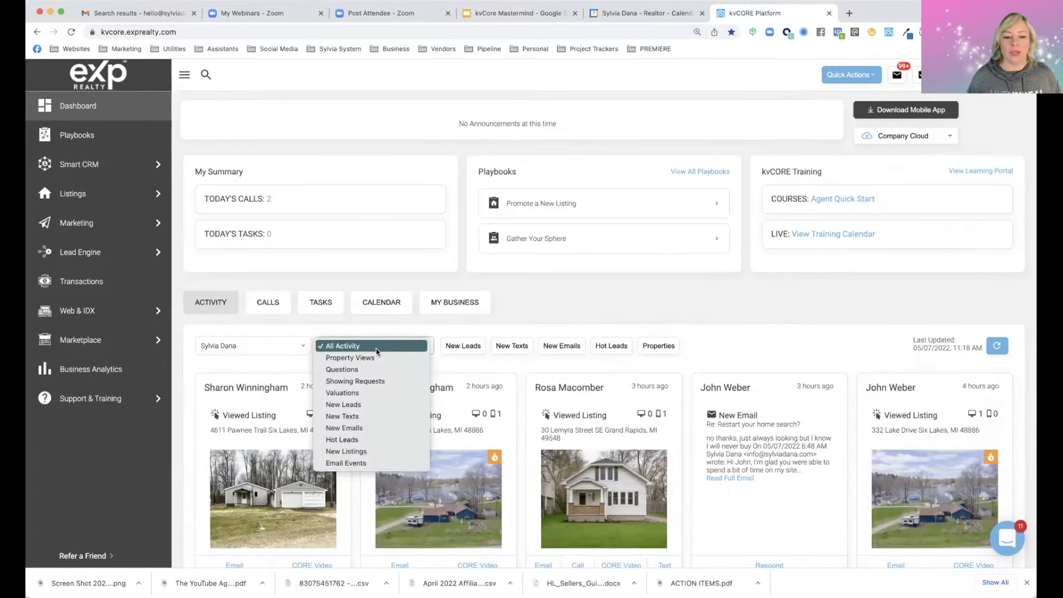
{"action": "left_click", "coordinate": [363, 427]}
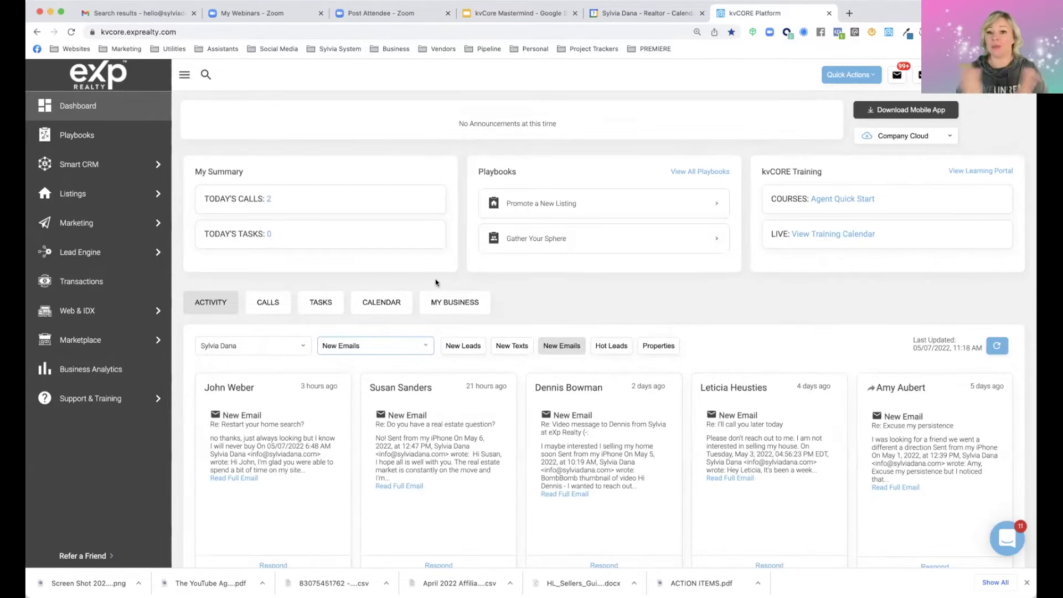
{"action": "left_click", "coordinate": [103, 14]}
{"action": "left_click", "coordinate": [83, 180]}
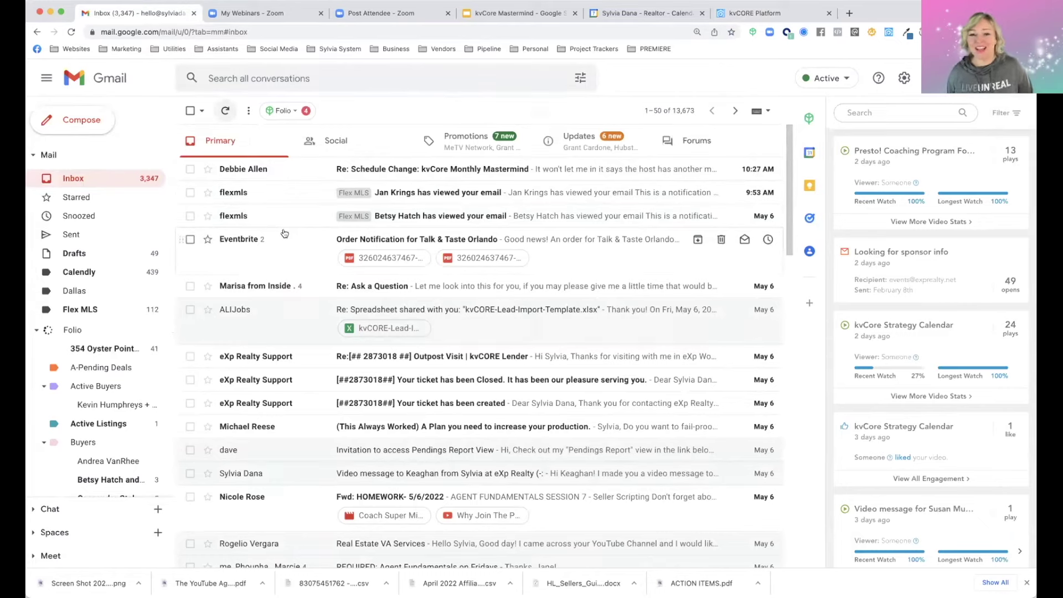
Scroll through the Primary inbox, then view the Updates and Promotions categories
{"action": "scroll", "coordinate": [445, 203], "scroll_direction": "down", "scroll_amount": 2}
{"action": "scroll", "coordinate": [444, 203], "scroll_direction": "down", "scroll_amount": 2}
{"action": "scroll", "coordinate": [403, 213], "scroll_direction": "up", "scroll_amount": 3}
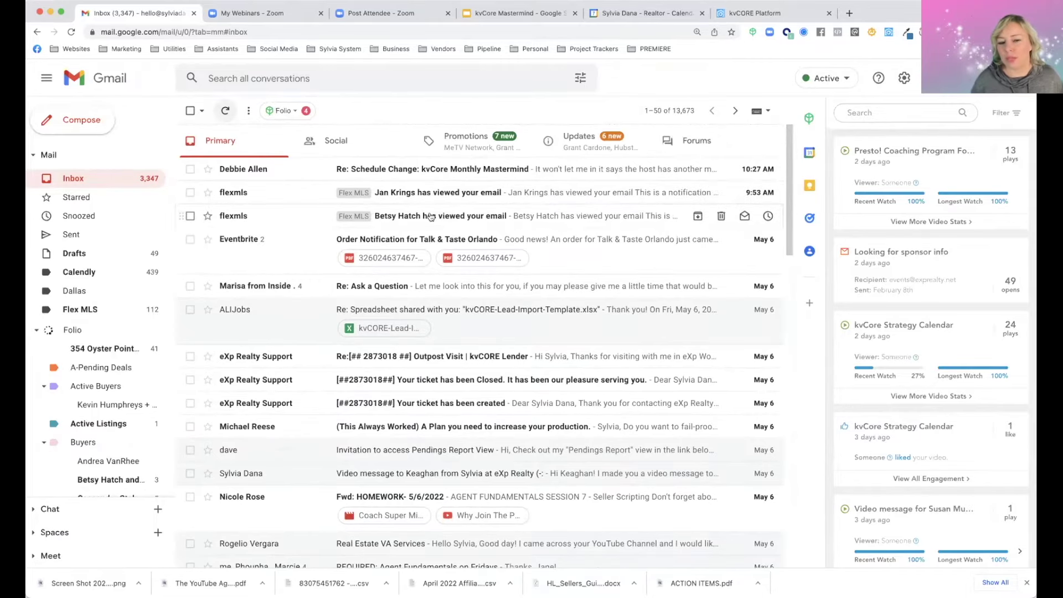
{"action": "scroll", "coordinate": [430, 219], "scroll_direction": "down", "scroll_amount": 4}
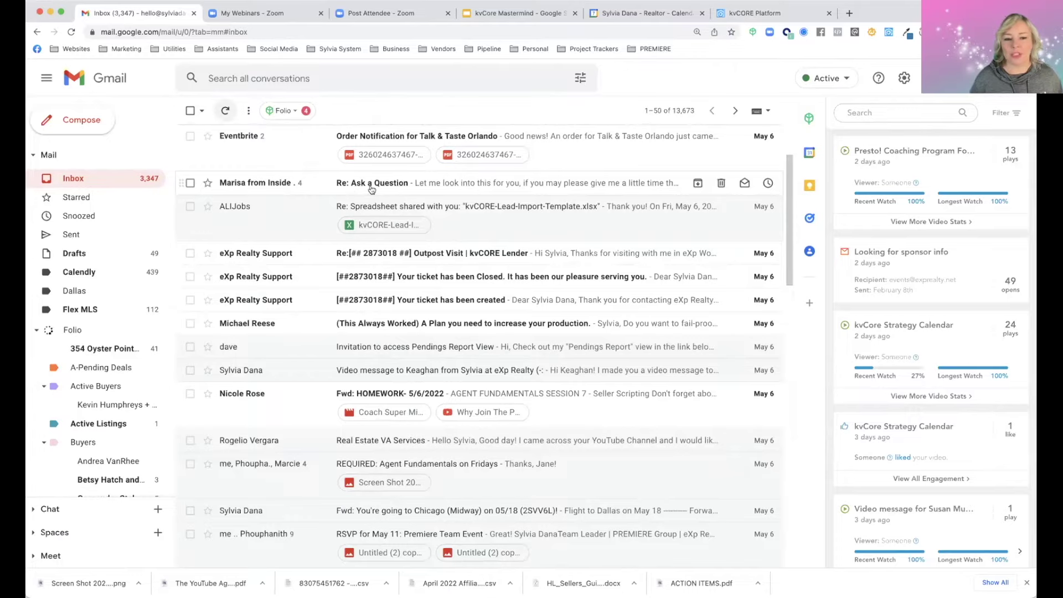
{"action": "scroll", "coordinate": [388, 205], "scroll_direction": "down", "scroll_amount": 4}
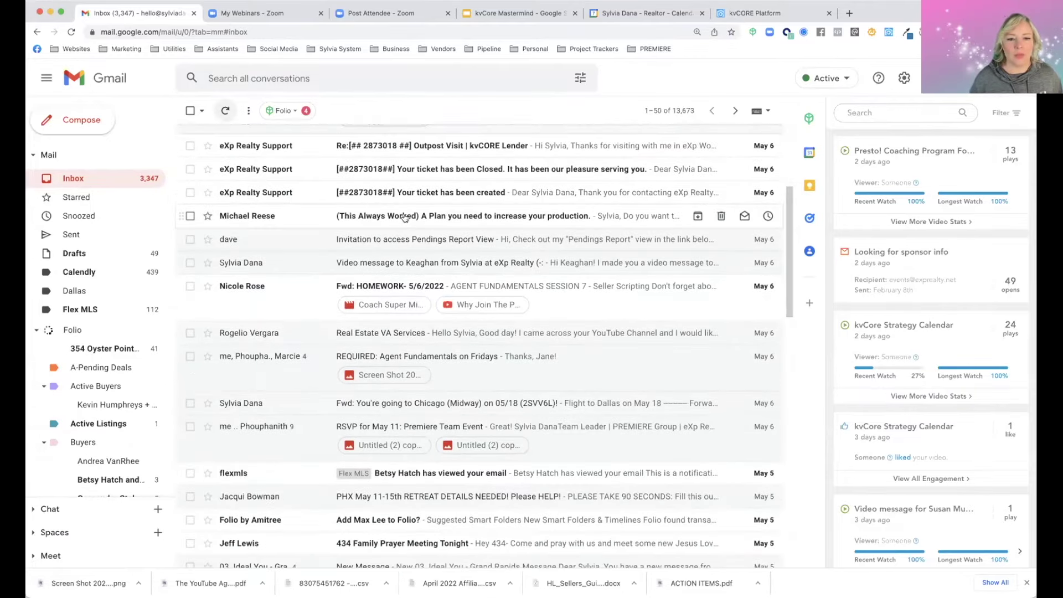
{"action": "scroll", "coordinate": [404, 217], "scroll_direction": "up", "scroll_amount": 4}
{"action": "scroll", "coordinate": [381, 244], "scroll_direction": "down", "scroll_amount": 5}
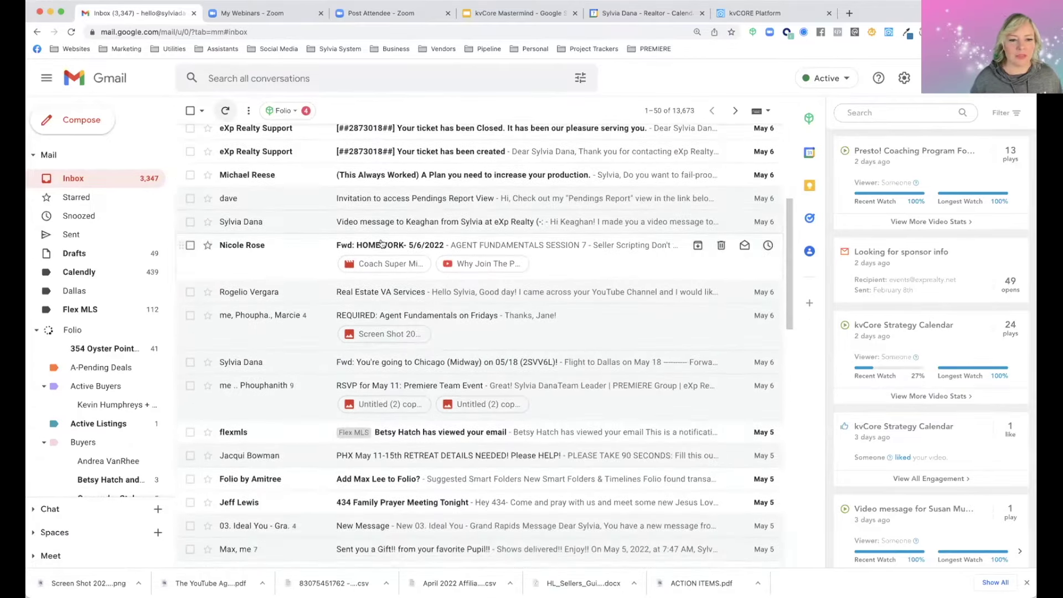
{"action": "scroll", "coordinate": [381, 260], "scroll_direction": "up", "scroll_amount": 4}
{"action": "scroll", "coordinate": [381, 264], "scroll_direction": "down", "scroll_amount": 5}
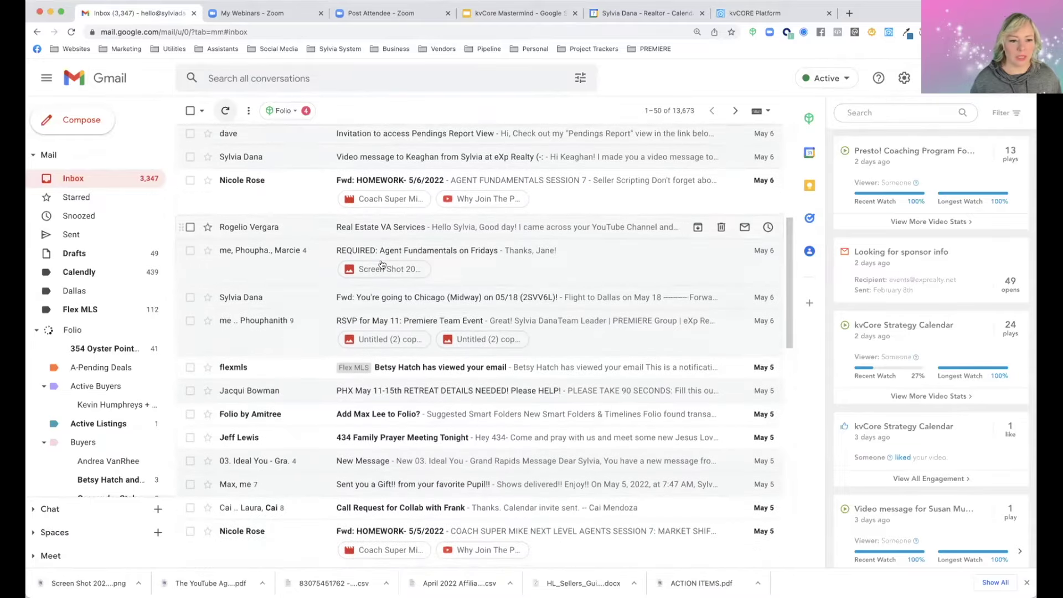
{"action": "scroll", "coordinate": [381, 264], "scroll_direction": "up", "scroll_amount": 3}
{"action": "scroll", "coordinate": [378, 274], "scroll_direction": "down", "scroll_amount": 7}
{"action": "scroll", "coordinate": [376, 280], "scroll_direction": "down", "scroll_amount": 5}
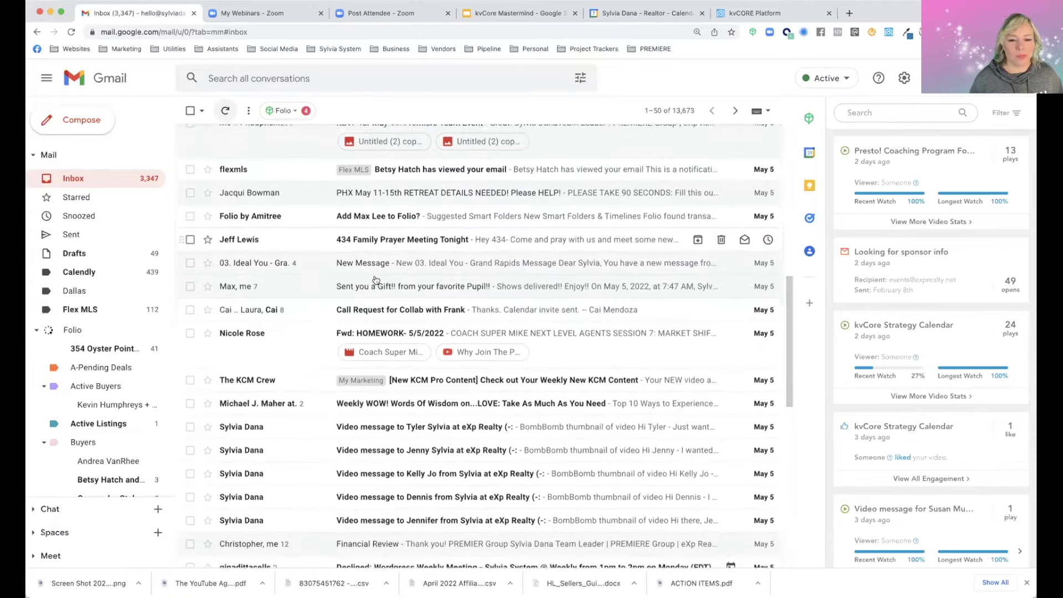
{"action": "scroll", "coordinate": [375, 280], "scroll_direction": "down", "scroll_amount": 5}
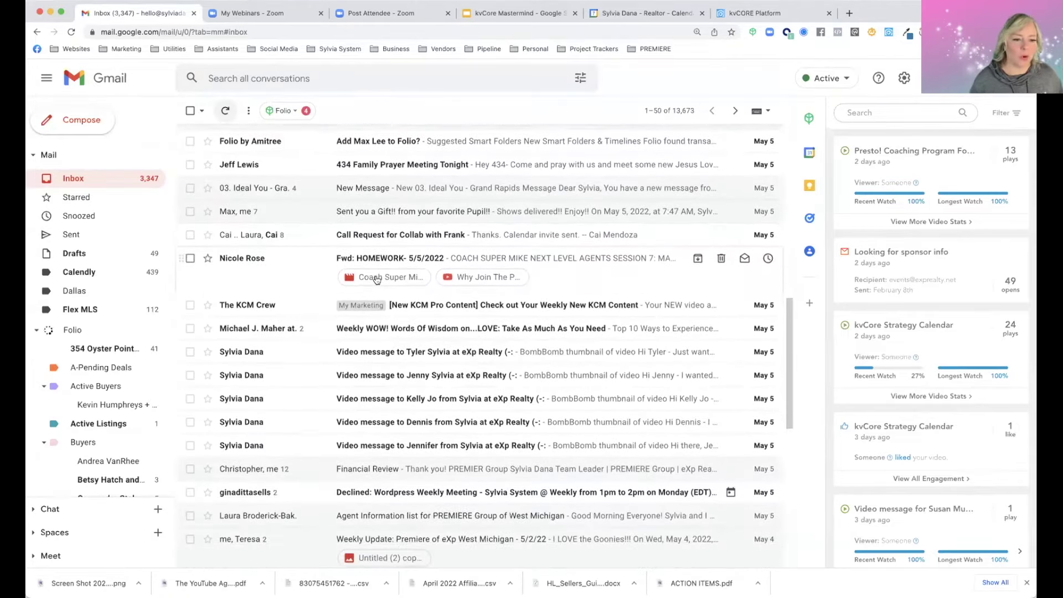
{"action": "scroll", "coordinate": [377, 279], "scroll_direction": "down", "scroll_amount": 10}
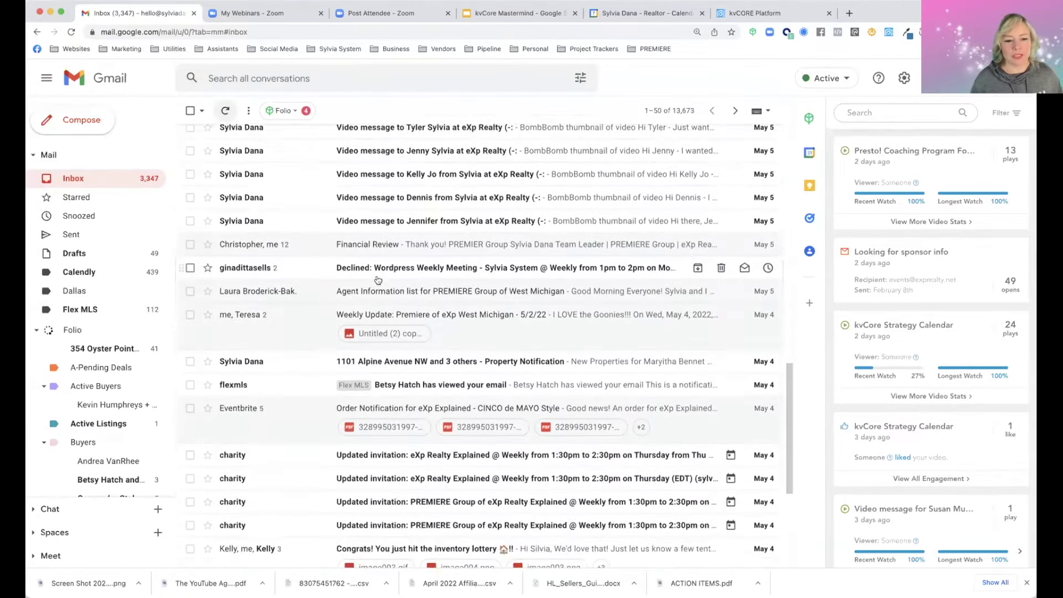
{"action": "scroll", "coordinate": [378, 280], "scroll_direction": "up", "scroll_amount": 20}
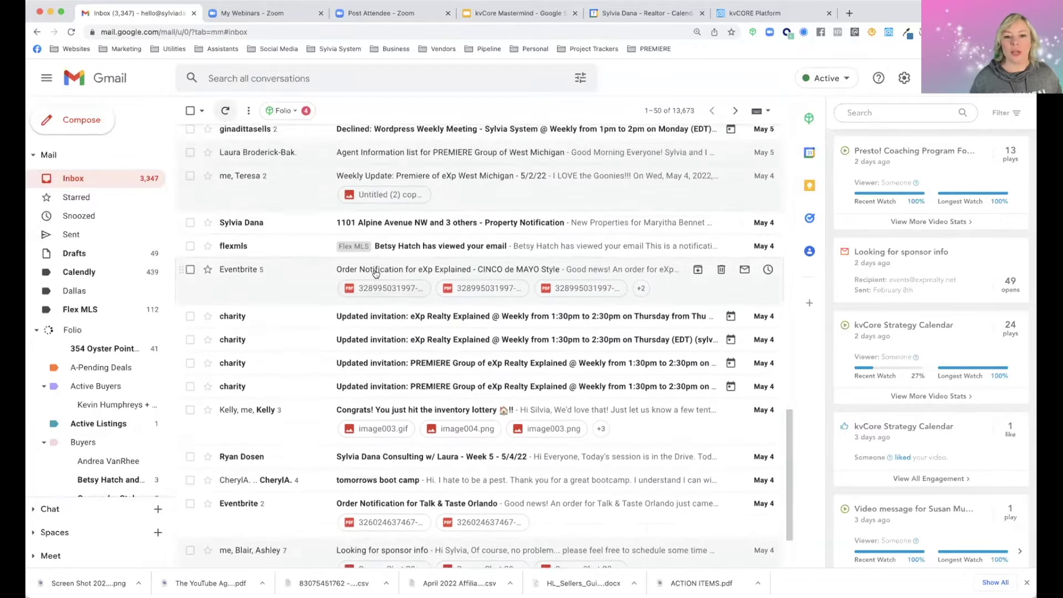
{"action": "left_click", "coordinate": [565, 152]}
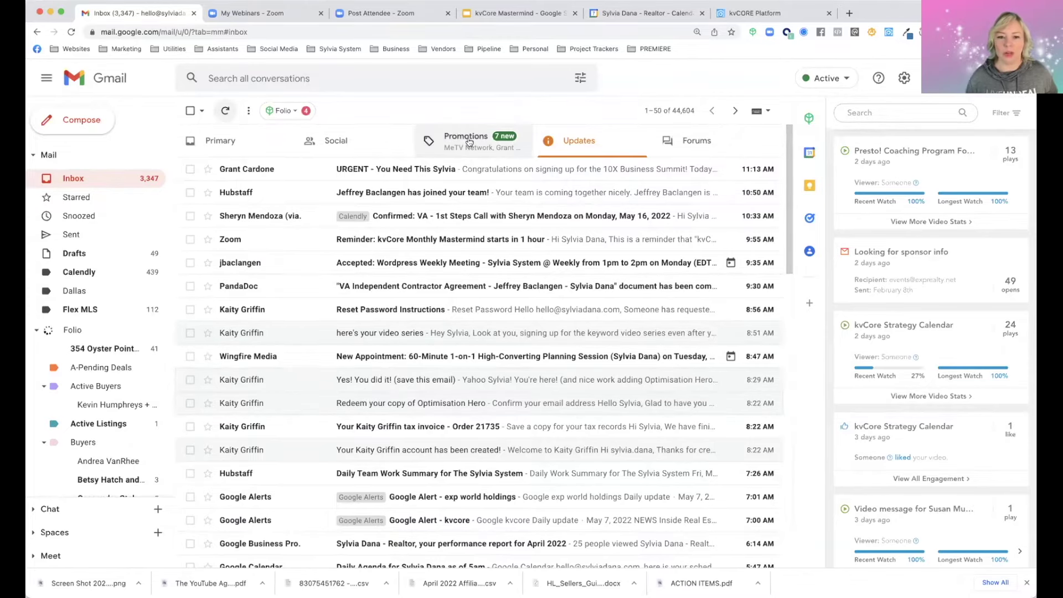
{"action": "left_click", "coordinate": [467, 141]}
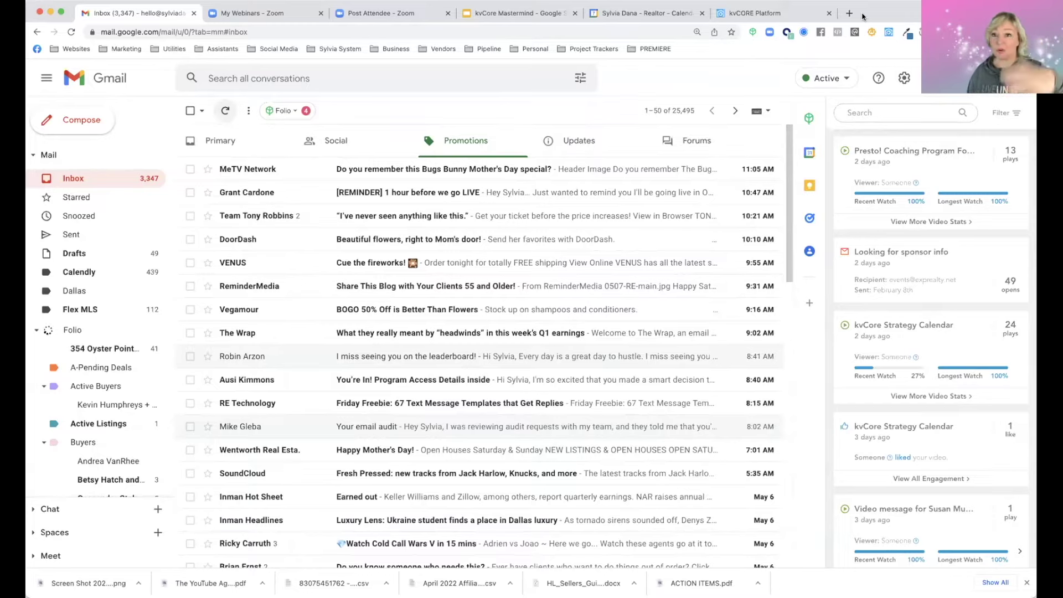
Return to the kvCORE dashboard's new-email feed and bring up the panel of 100 new messages
{"action": "left_click", "coordinate": [753, 13]}
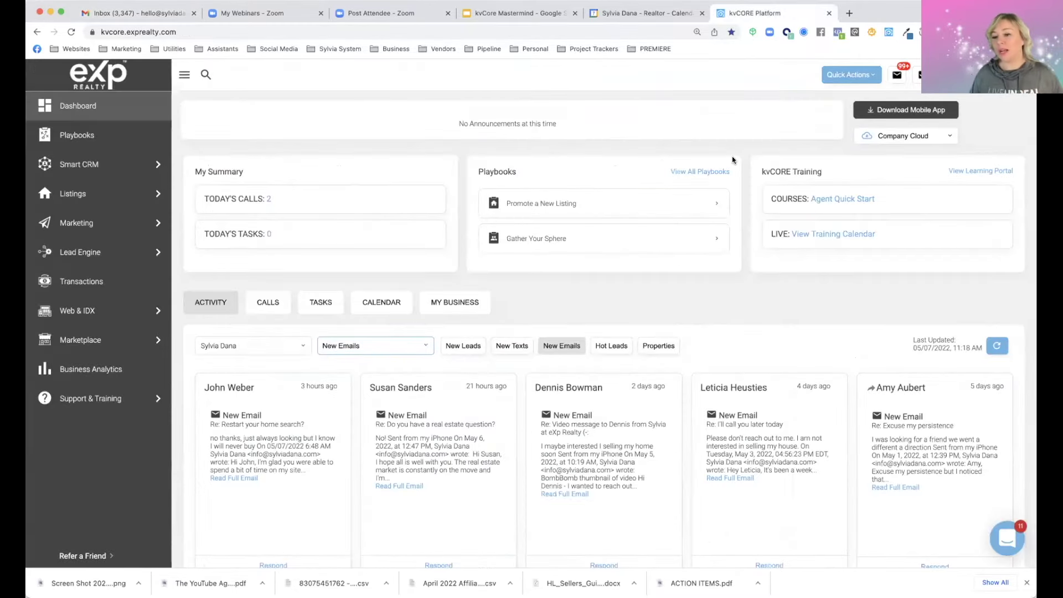
{"action": "scroll", "coordinate": [732, 157], "scroll_direction": "down", "scroll_amount": 1}
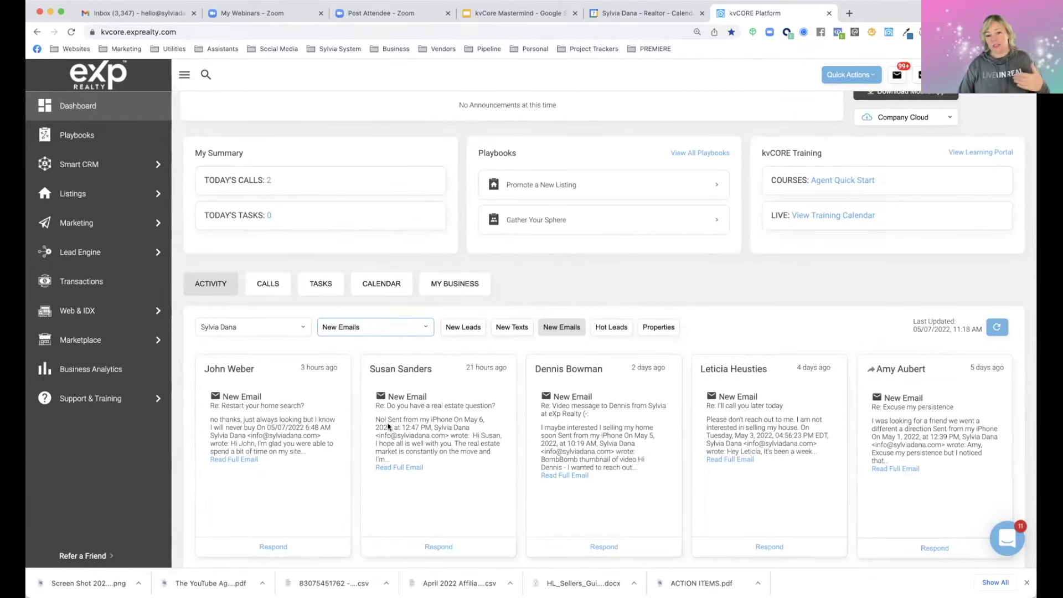
{"action": "scroll", "coordinate": [464, 354], "scroll_direction": "down", "scroll_amount": 2}
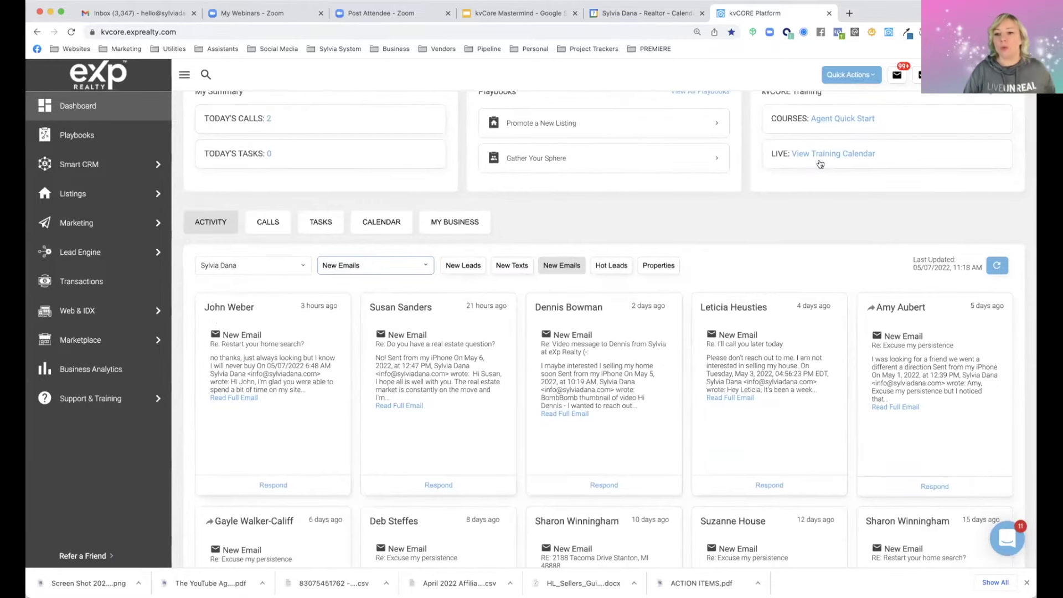
{"action": "left_click", "coordinate": [897, 73]}
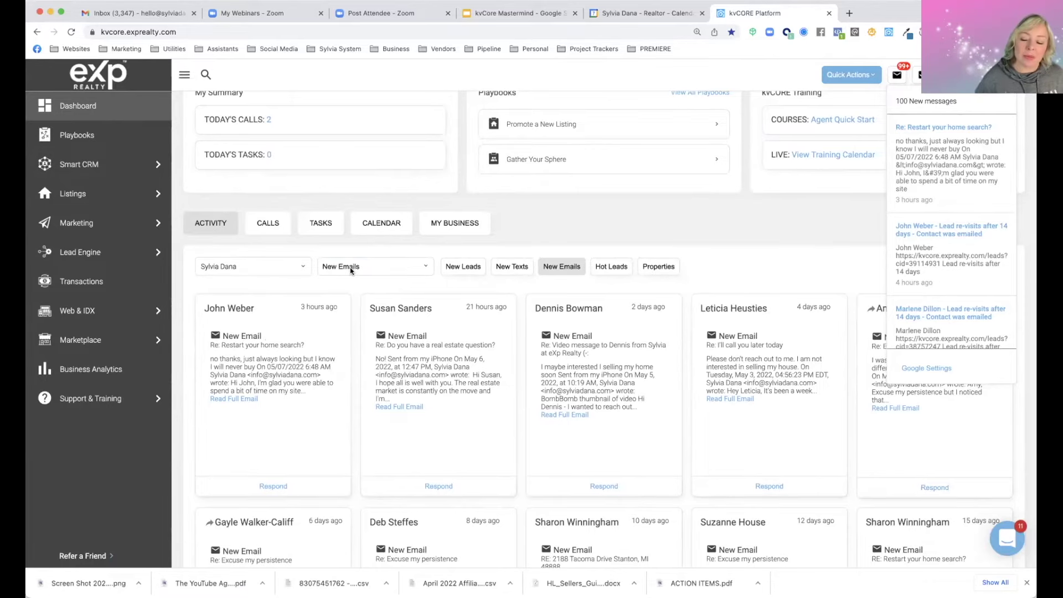
Discard an unsent reply to the first contact's email, then return to the Gmail Primary inbox
{"action": "scroll", "coordinate": [350, 268], "scroll_direction": "down", "scroll_amount": 1}
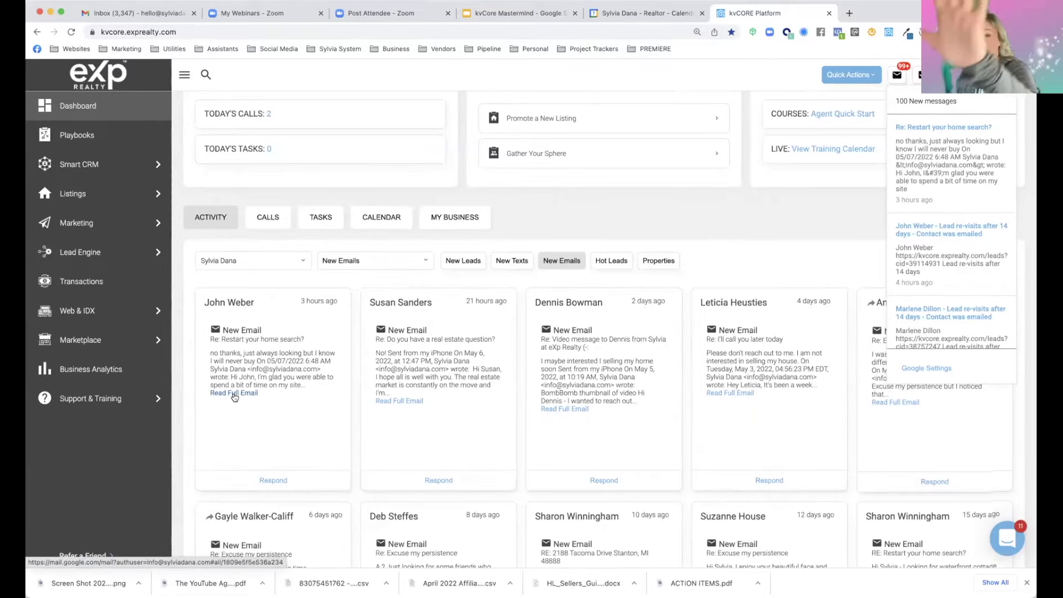
{"action": "scroll", "coordinate": [234, 396], "scroll_direction": "down", "scroll_amount": 1}
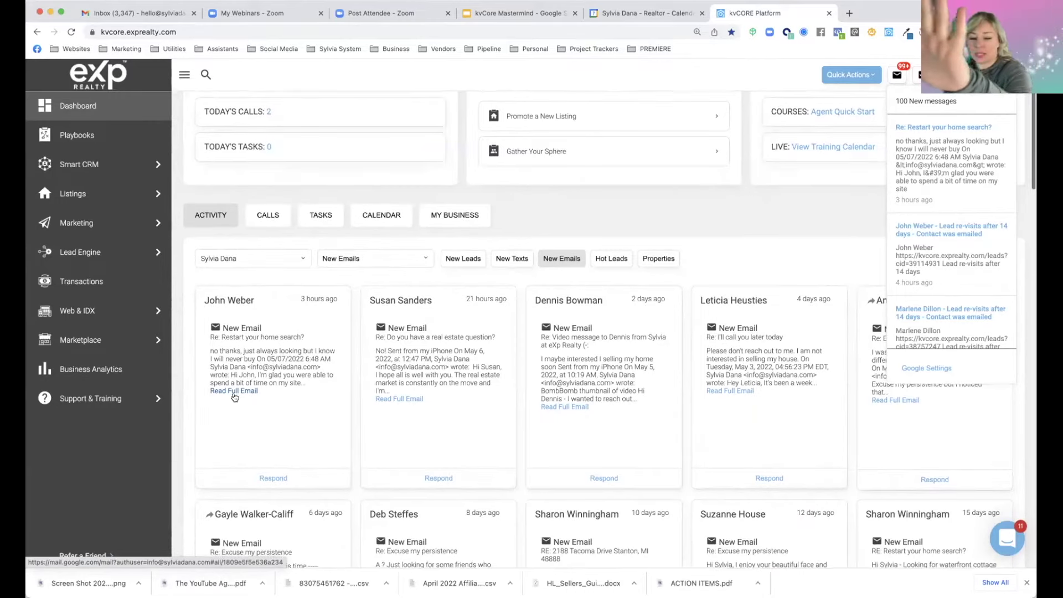
{"action": "left_click", "coordinate": [273, 479]}
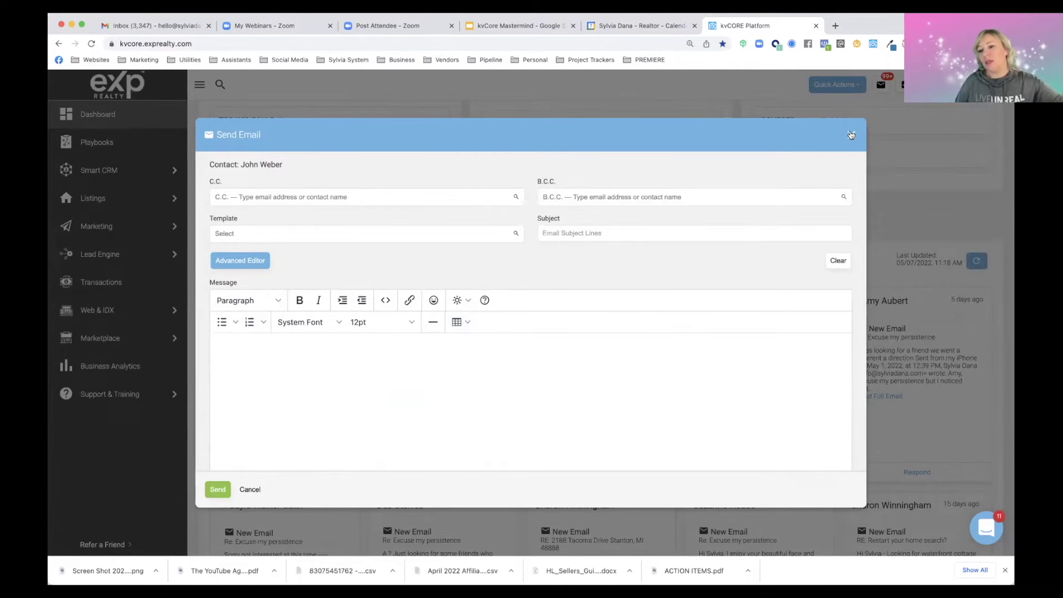
{"action": "left_click", "coordinate": [851, 135]}
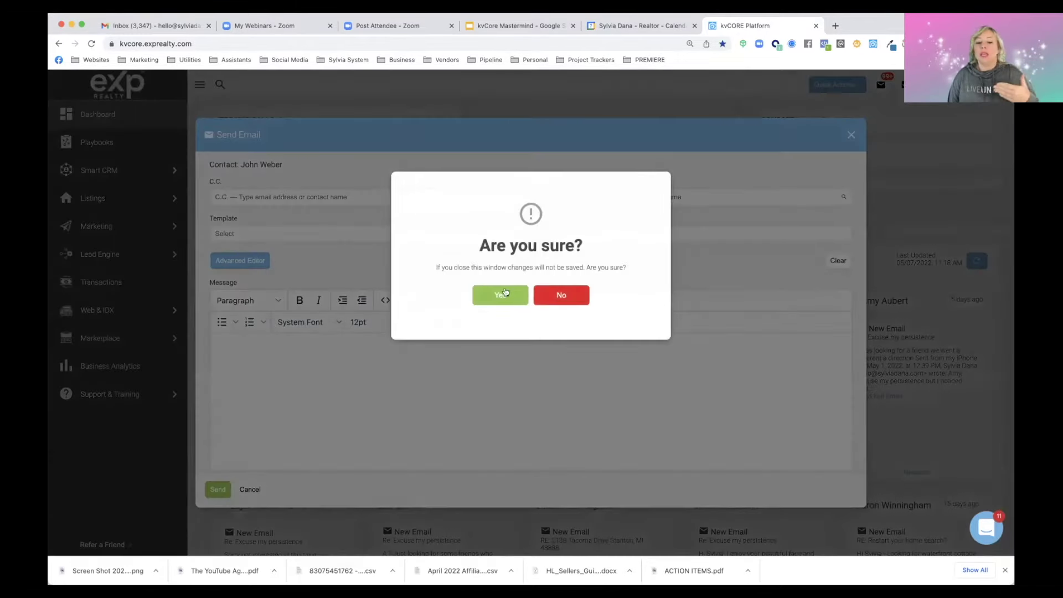
{"action": "left_click", "coordinate": [503, 295]}
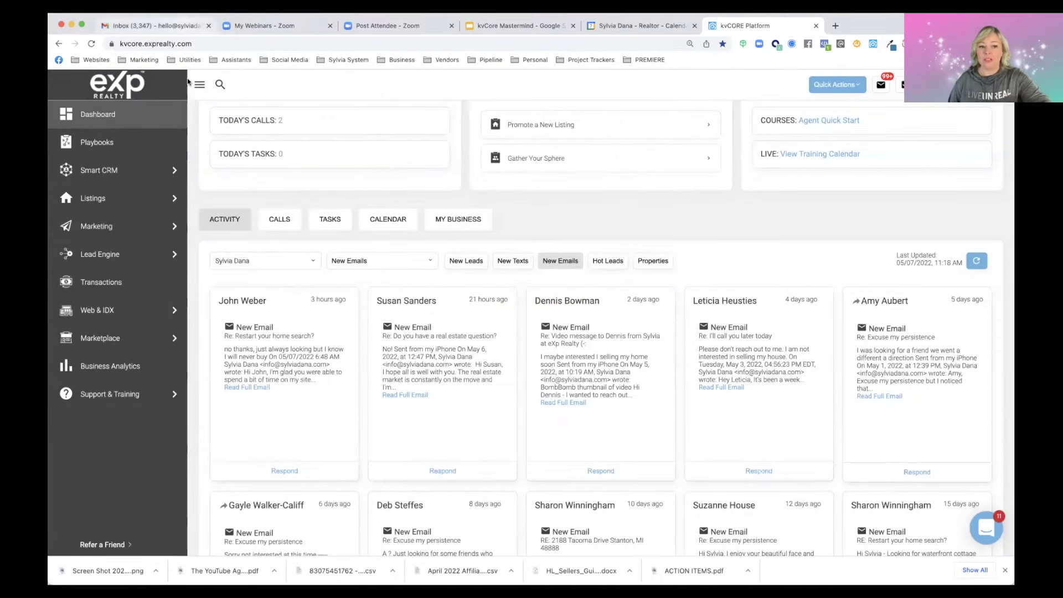
{"action": "left_click", "coordinate": [180, 27]}
{"action": "left_click", "coordinate": [121, 183]}
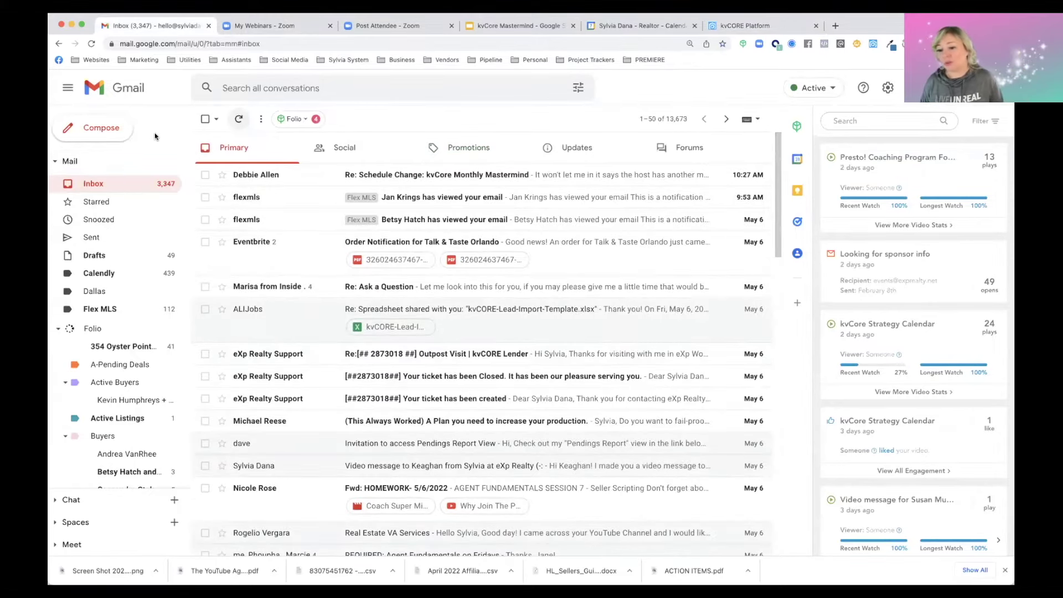
Browse the Gmail inbox, check back on the kvCORE dashboard, and open a new blank tab
{"action": "scroll", "coordinate": [273, 233], "scroll_direction": "down", "scroll_amount": 1}
{"action": "scroll", "coordinate": [273, 233], "scroll_direction": "down", "scroll_amount": 5}
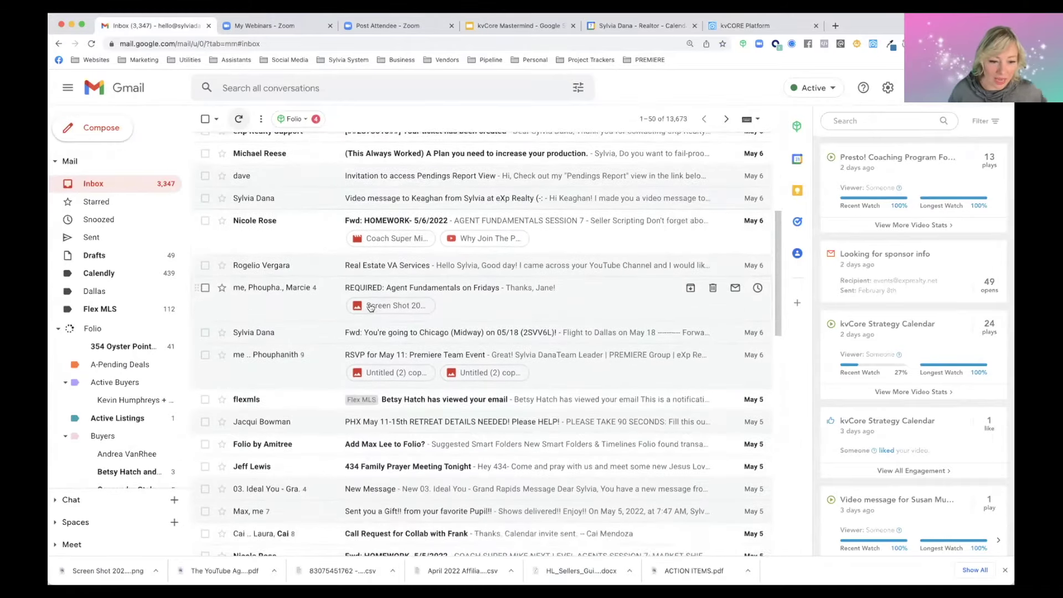
{"action": "scroll", "coordinate": [371, 308], "scroll_direction": "down", "scroll_amount": 4}
{"action": "scroll", "coordinate": [331, 259], "scroll_direction": "up", "scroll_amount": 2}
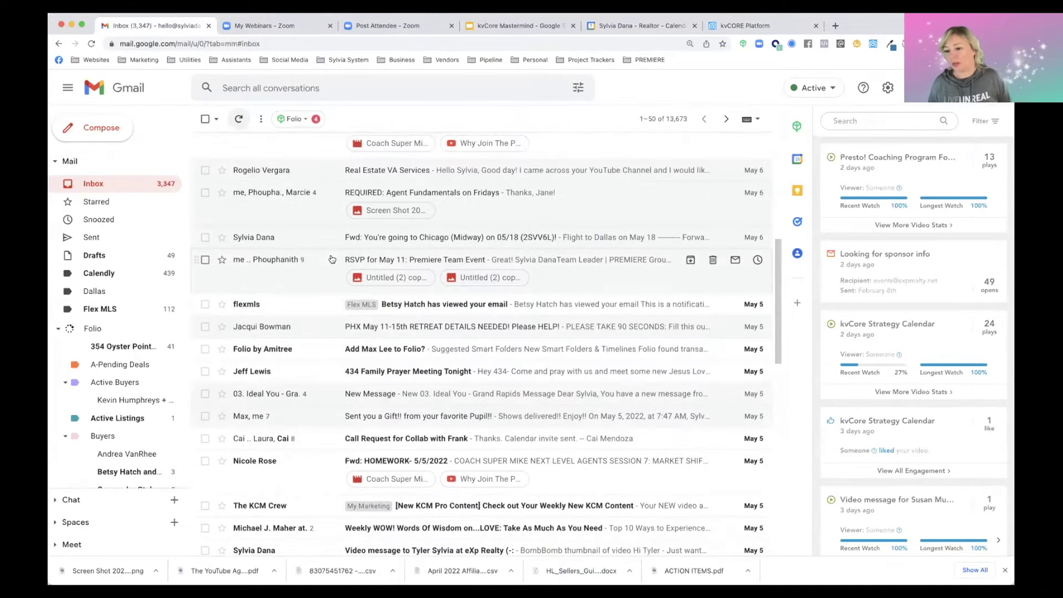
{"action": "scroll", "coordinate": [331, 259], "scroll_direction": "up", "scroll_amount": 8}
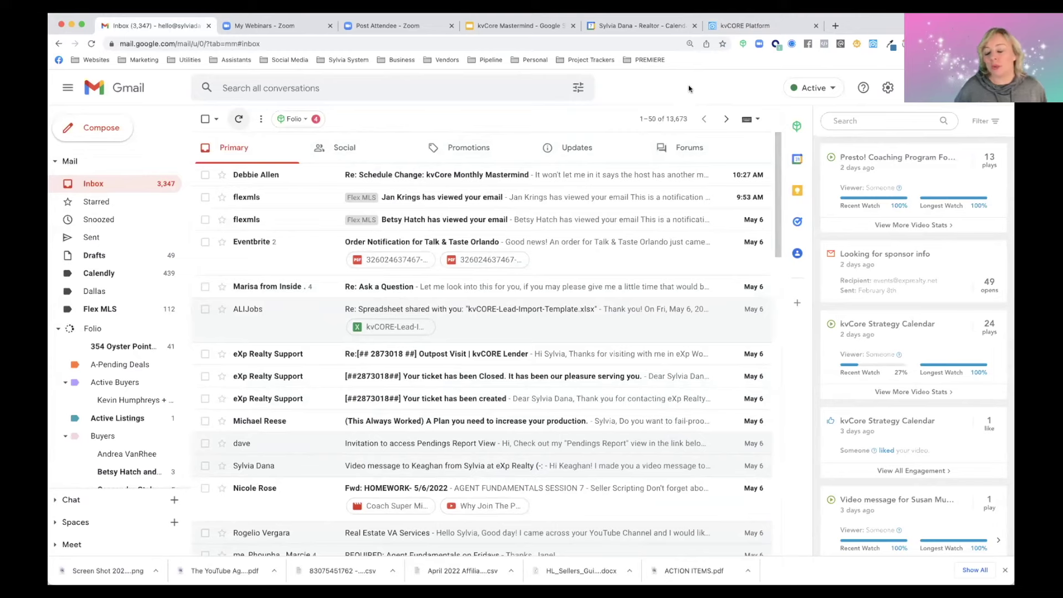
{"action": "left_click", "coordinate": [726, 31]}
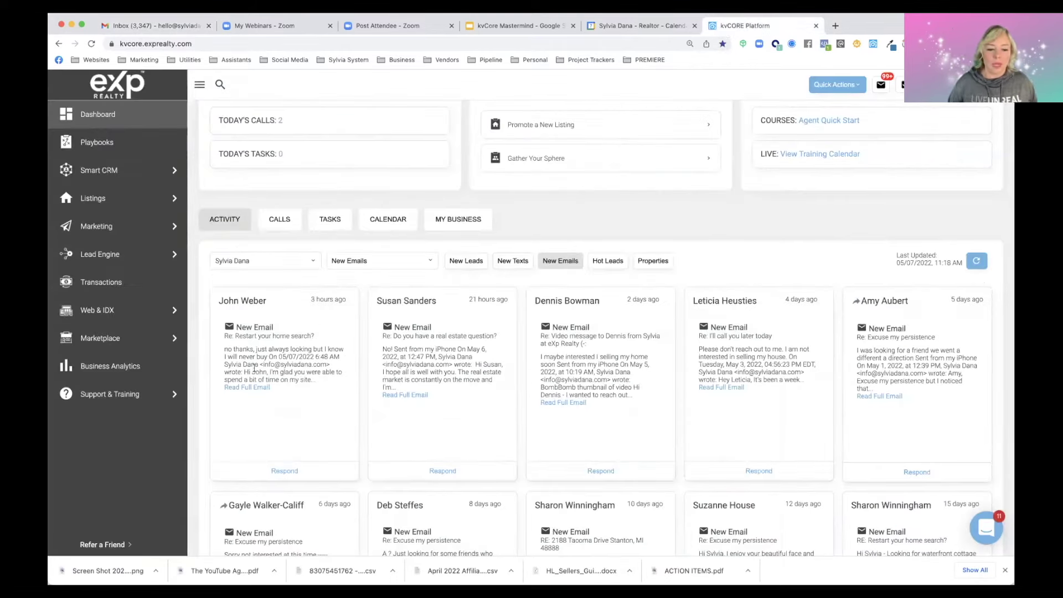
{"action": "left_click", "coordinate": [835, 26]}
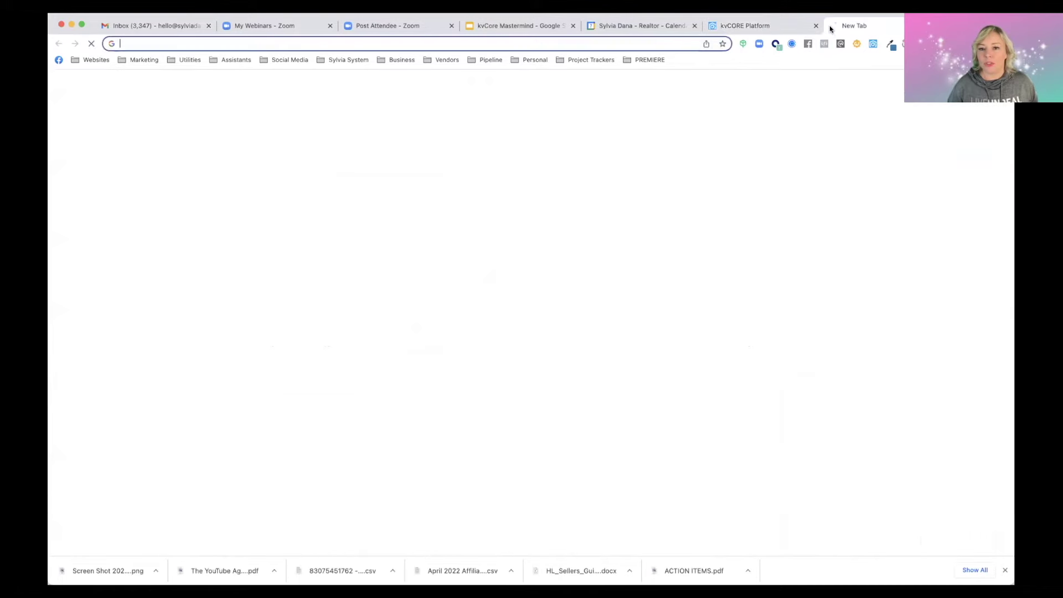
Switch to the business's other Google account and open its Gmail inbox of 361 conversations
{"action": "left_click", "coordinate": [993, 83]}
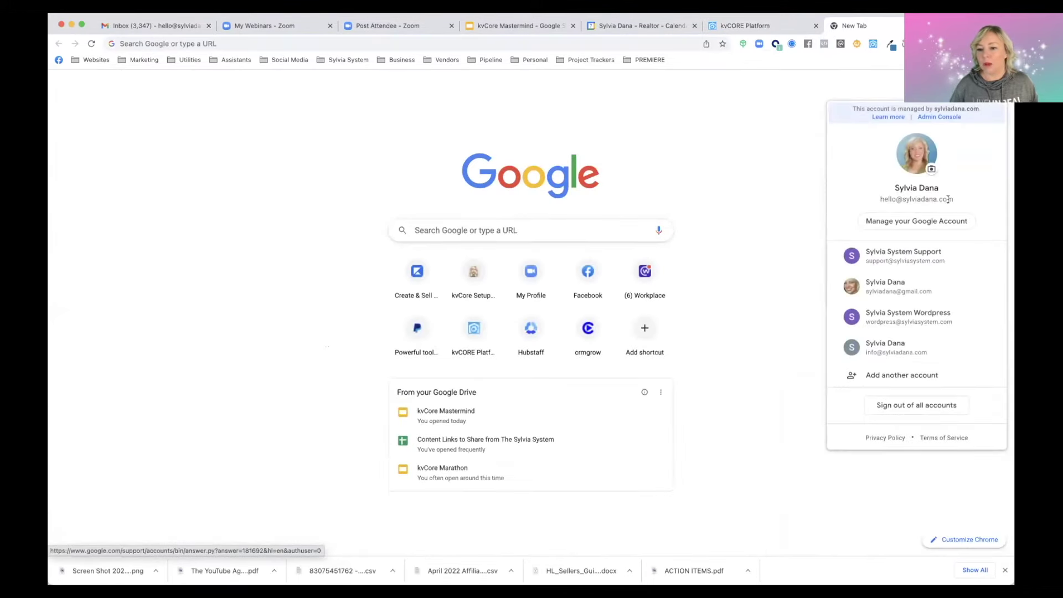
{"action": "left_click", "coordinate": [895, 349]}
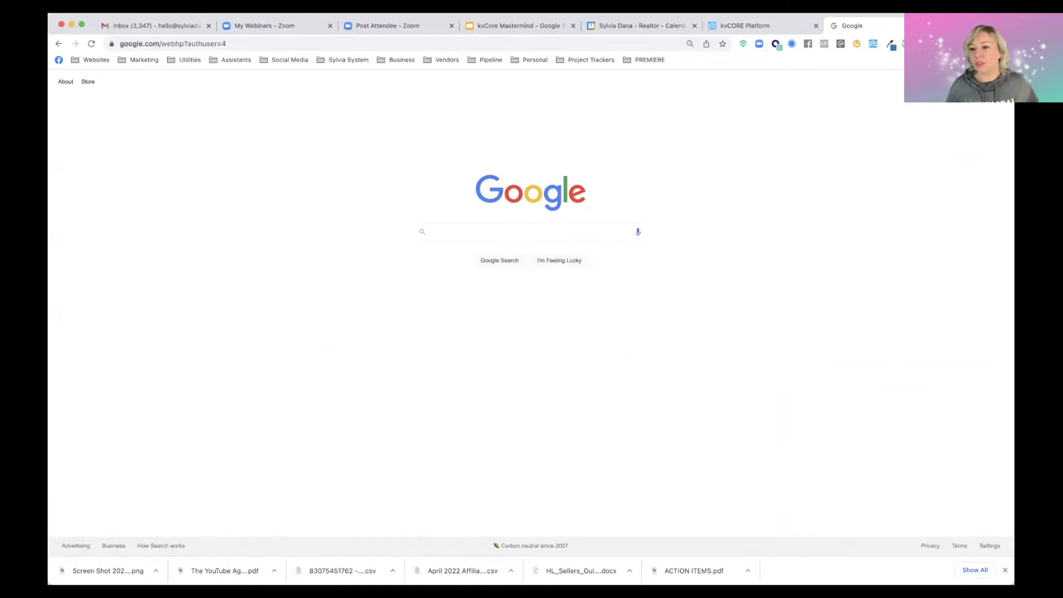
{"action": "left_click", "coordinate": [978, 81]}
{"action": "left_click", "coordinate": [946, 114]}
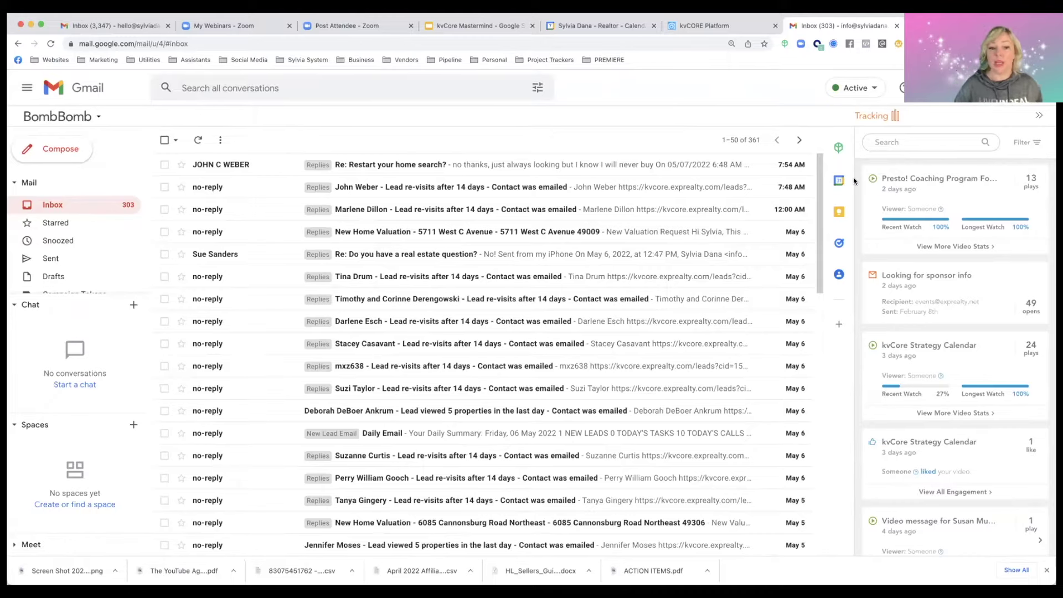
Read the 'Re: Restart your home search?' reply and its quoted message, then go back to the inbox
{"action": "left_click", "coordinate": [376, 165]}
{"action": "scroll", "coordinate": [258, 296], "scroll_direction": "down", "scroll_amount": 1}
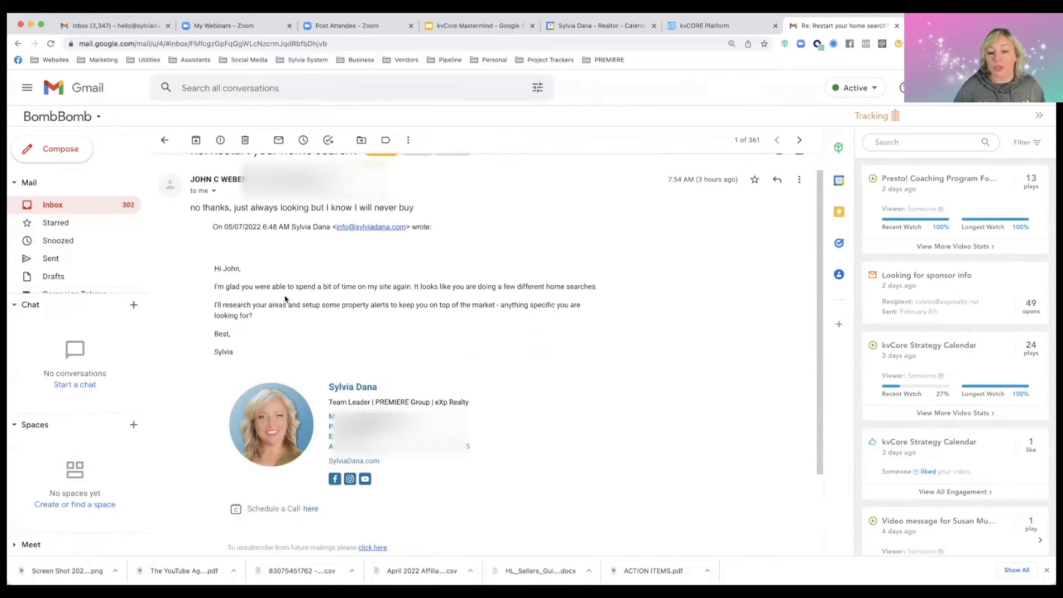
{"action": "left_click_drag", "start_coordinate": [214, 268], "coordinate": [255, 353]}
{"action": "left_click", "coordinate": [368, 296]}
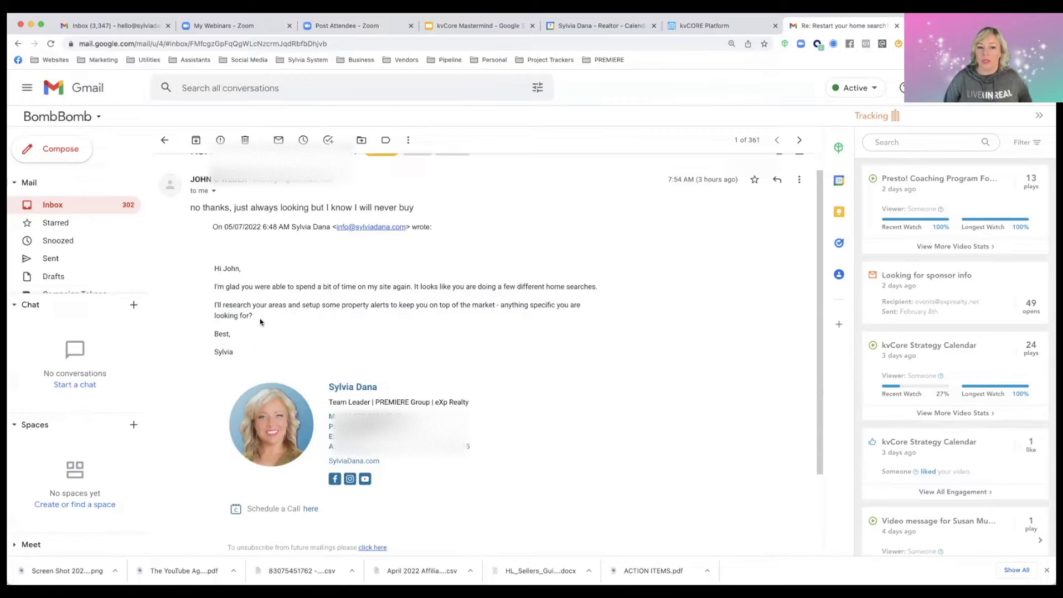
{"action": "scroll", "coordinate": [260, 323], "scroll_direction": "down", "scroll_amount": 1}
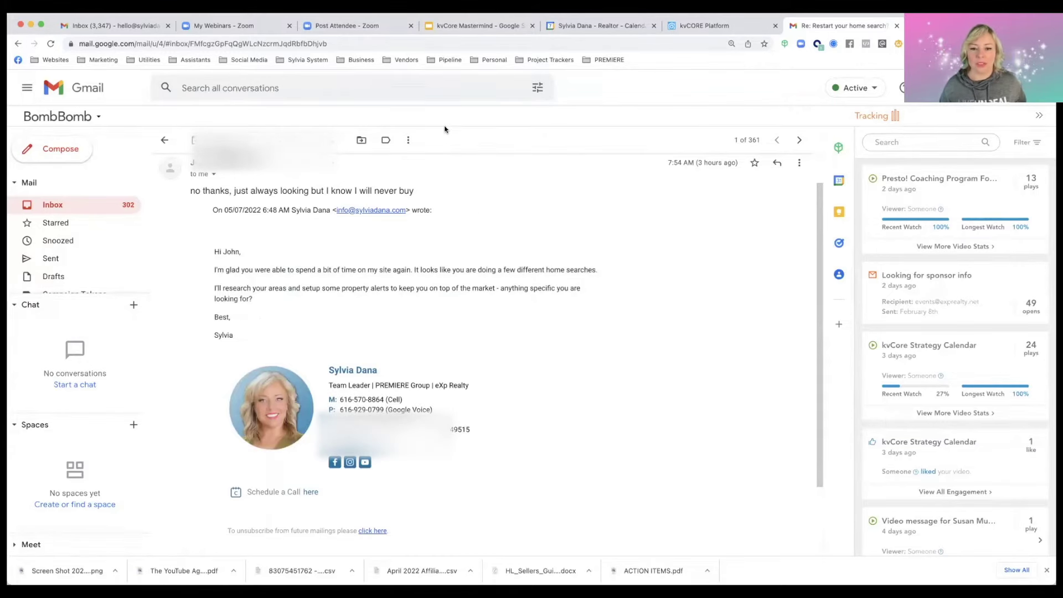
{"action": "scroll", "coordinate": [325, 304], "scroll_direction": "down", "scroll_amount": 3}
{"action": "scroll", "coordinate": [325, 304], "scroll_direction": "up", "scroll_amount": 4}
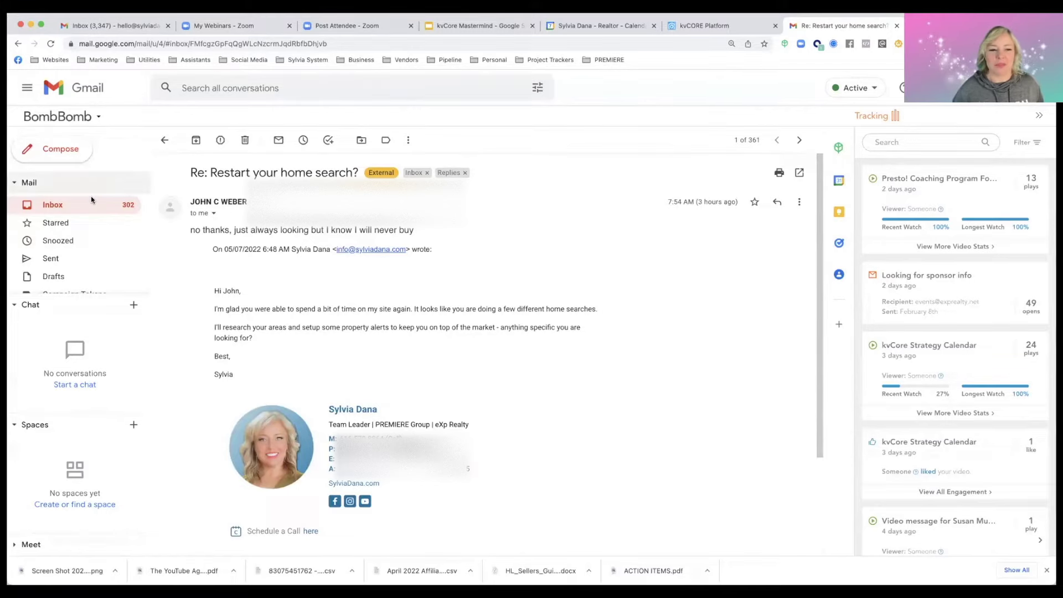
{"action": "left_click", "coordinate": [67, 207]}
{"action": "scroll", "coordinate": [399, 268], "scroll_direction": "down", "scroll_amount": 5}
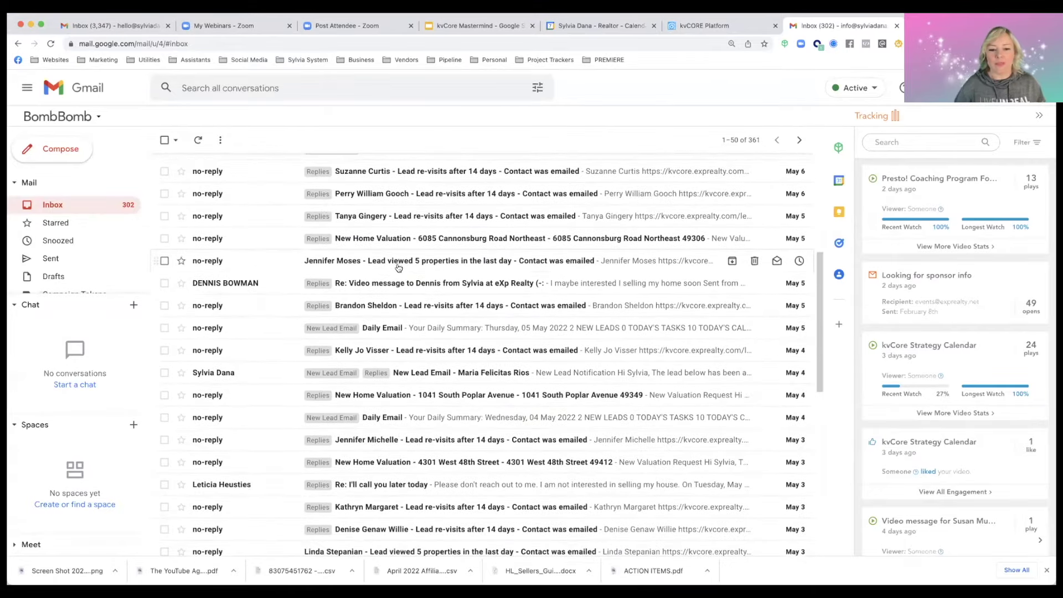
Reply to the video-message email asking the contact if they'd like a quick call to discuss
{"action": "left_click", "coordinate": [400, 265]}
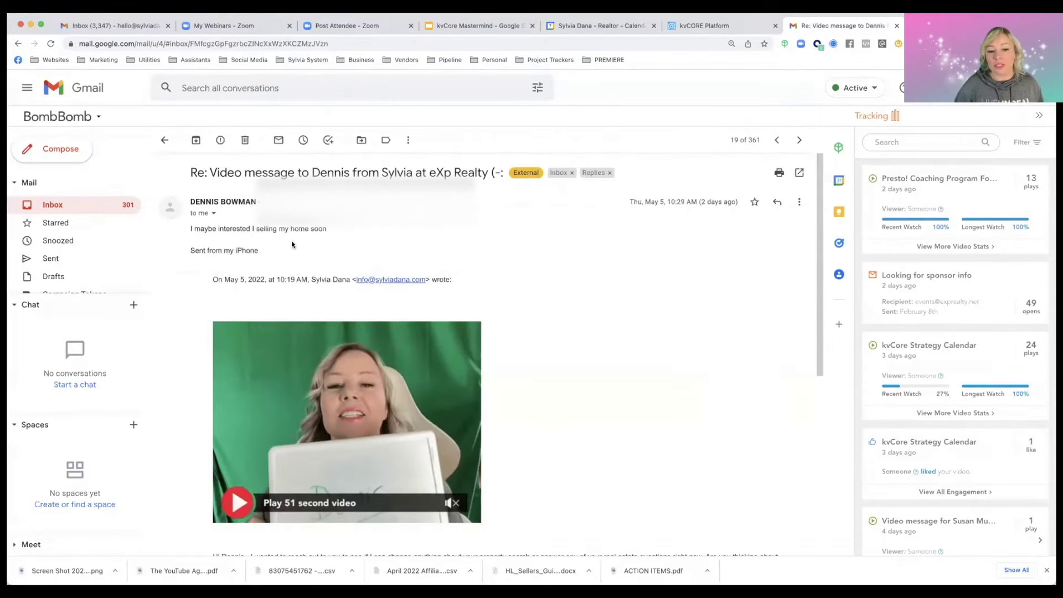
{"action": "scroll", "coordinate": [310, 261], "scroll_direction": "down", "scroll_amount": 4}
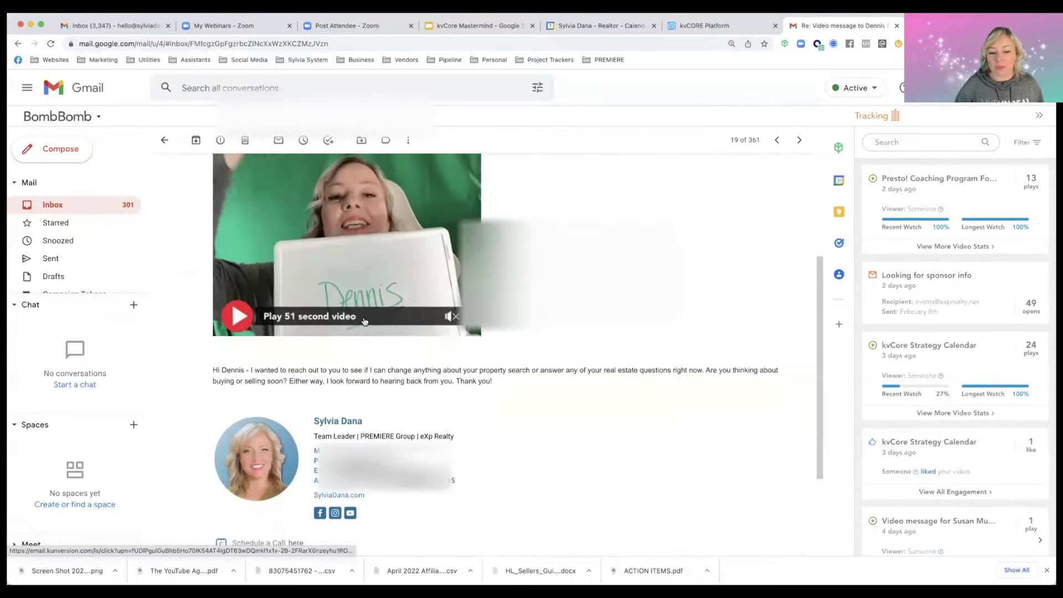
{"action": "scroll", "coordinate": [364, 319], "scroll_direction": "up", "scroll_amount": 6}
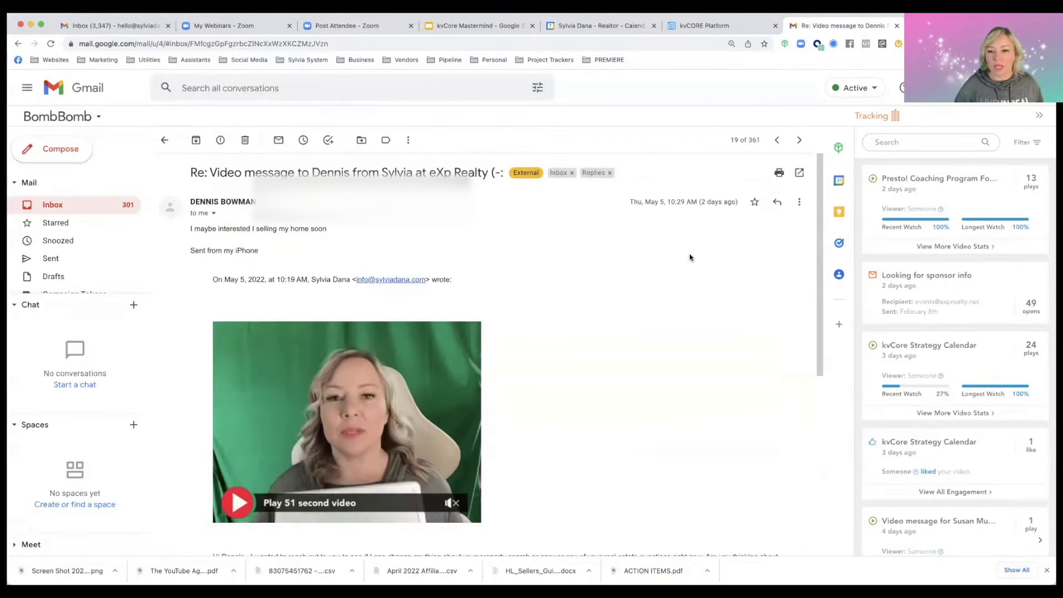
{"action": "left_click", "coordinate": [776, 201]}
{"action": "type", "text": "Great, Dennis,"}
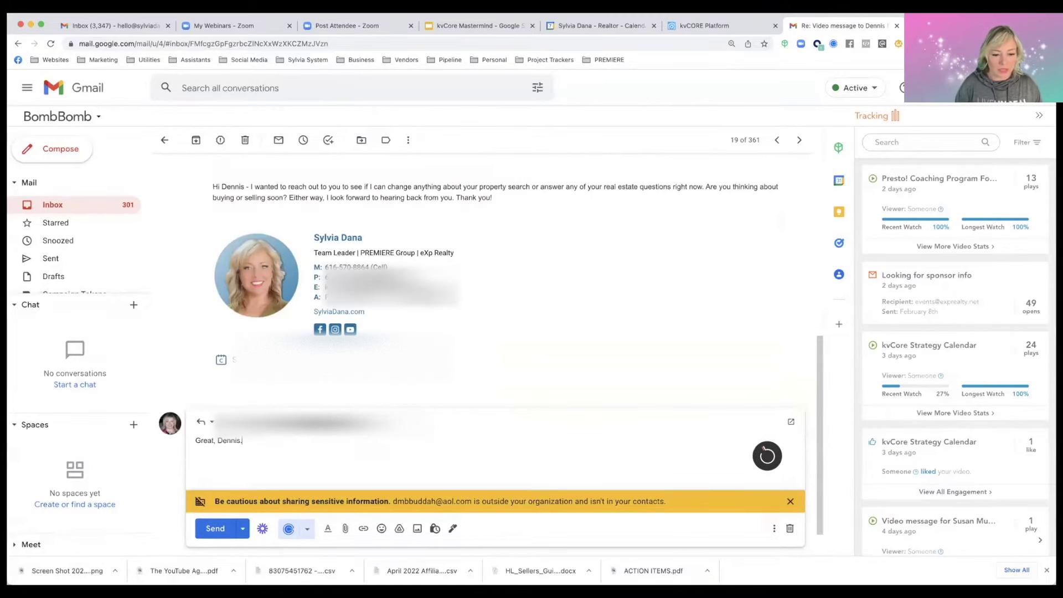
{"action": "type", "text": "Would you like to schedule a quick call to discuss?"}
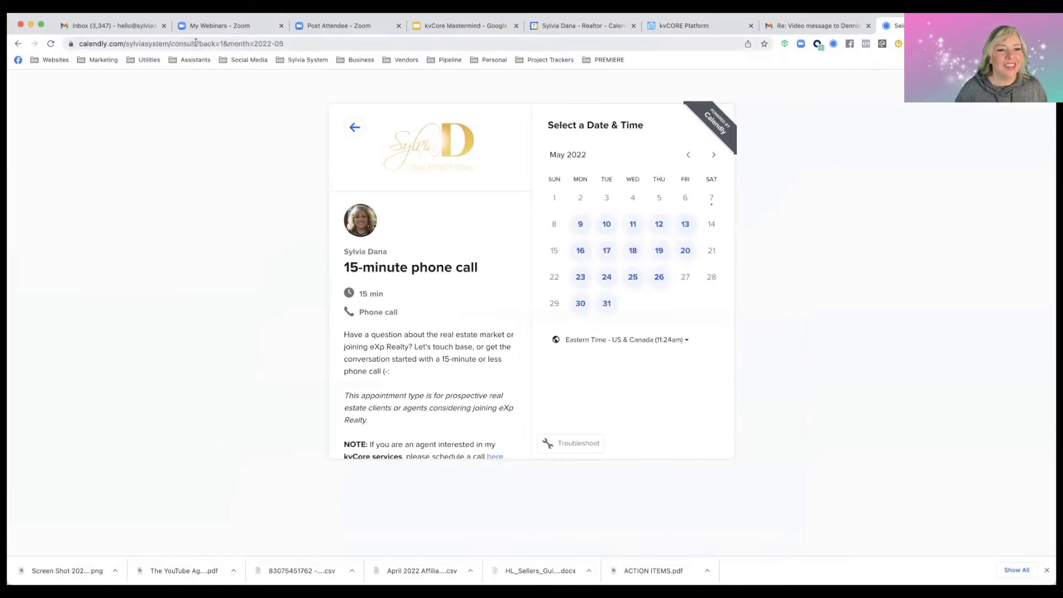
Add 'Here's the link -' followed by the copied Calendly booking URL
{"action": "left_click_drag", "start_coordinate": [195, 44], "coordinate": [62, 46]}
{"action": "key", "text": "super+c"}
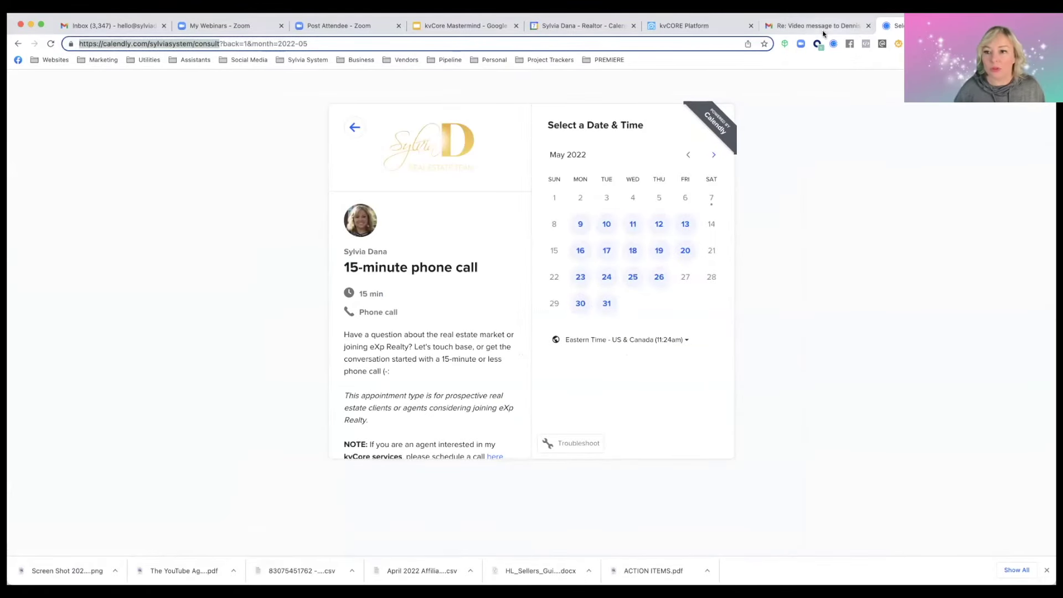
{"action": "left_click", "coordinate": [832, 27]}
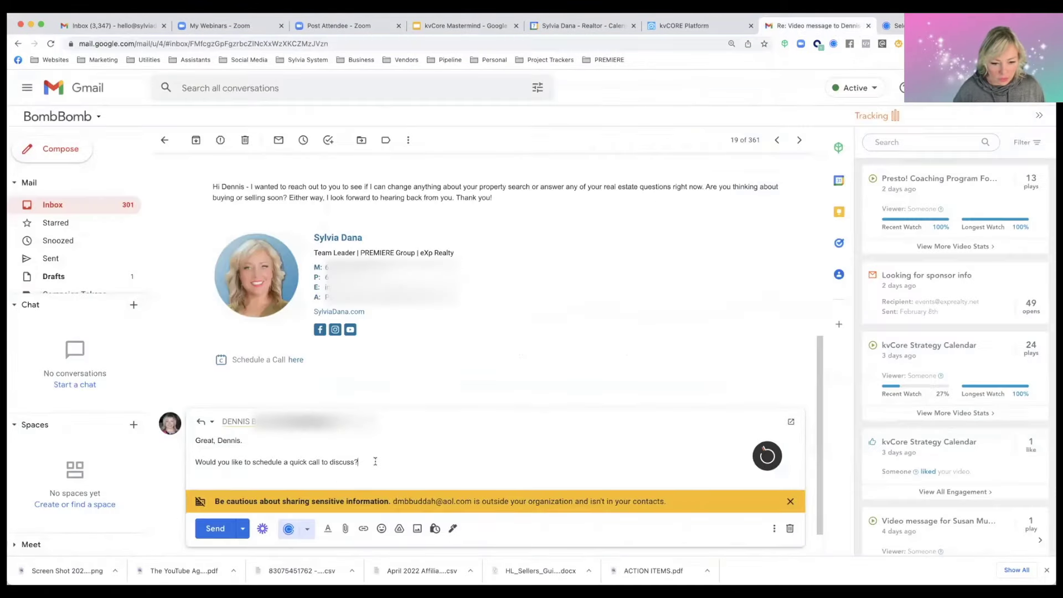
{"action": "type", "text": "Here's the link"}
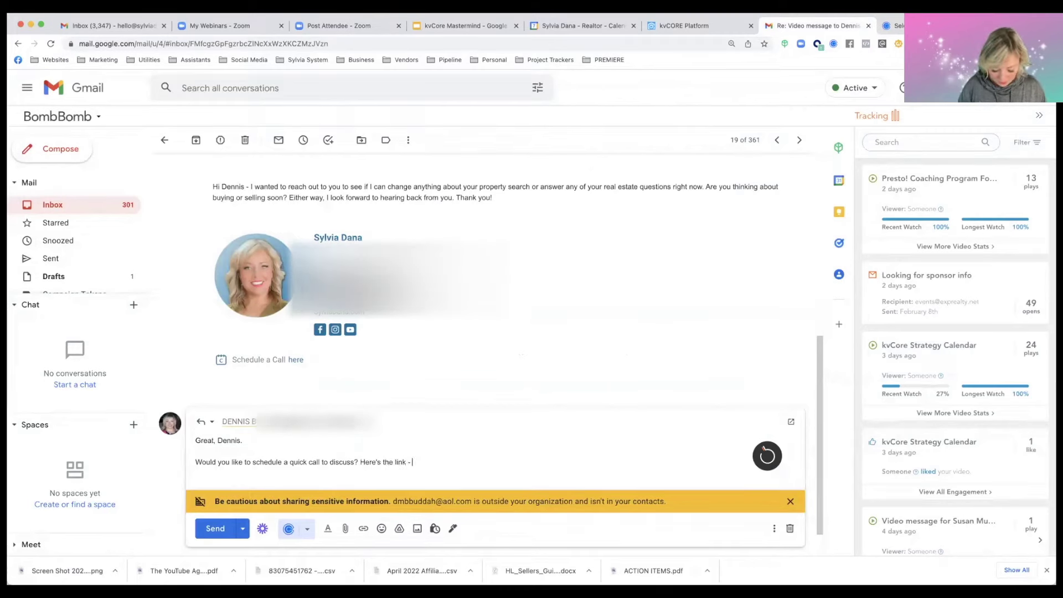
{"action": "type", "text": " -"}
{"action": "key", "text": "super+v"}
{"action": "key", "text": "Return"}
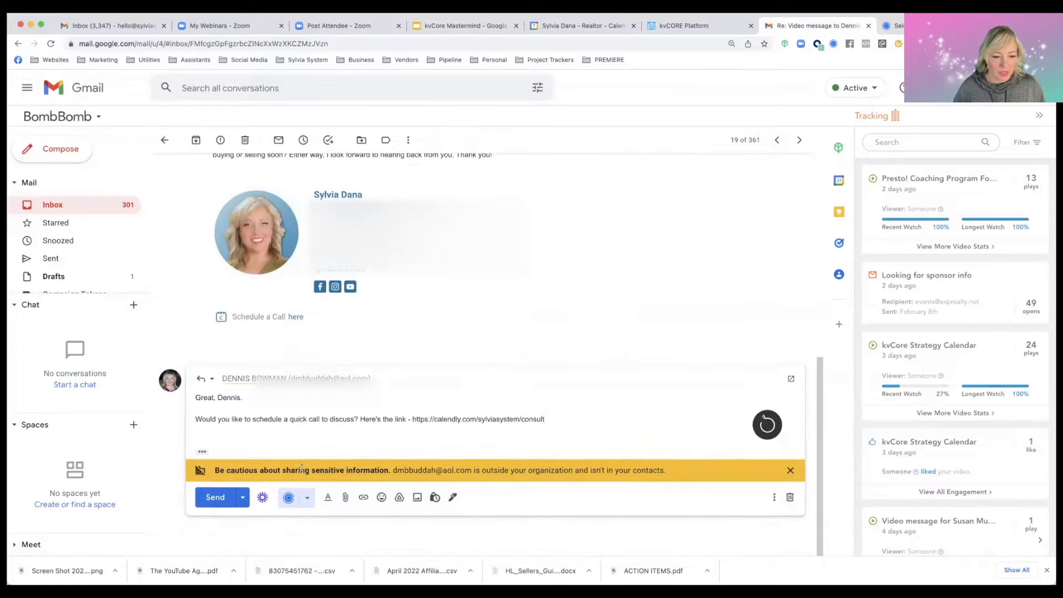
Sign the reply with the sender's name and send it
{"action": "left_click", "coordinate": [202, 451]}
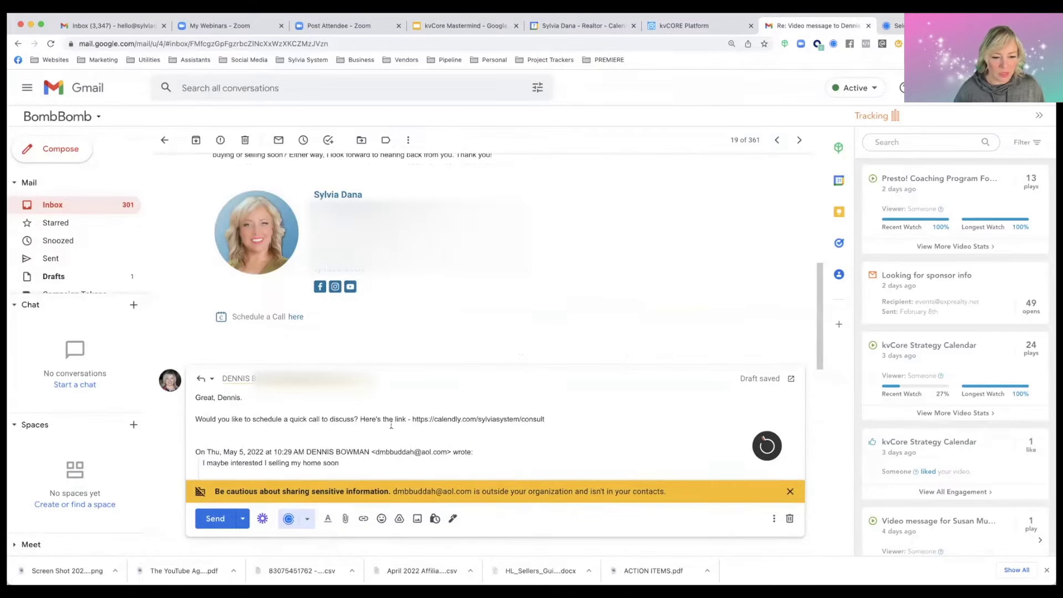
{"action": "left_click", "coordinate": [545, 418]}
{"action": "key", "text": "Return"}
{"action": "key", "text": "Return"}
{"action": "type", "text": "- Sylvia"}
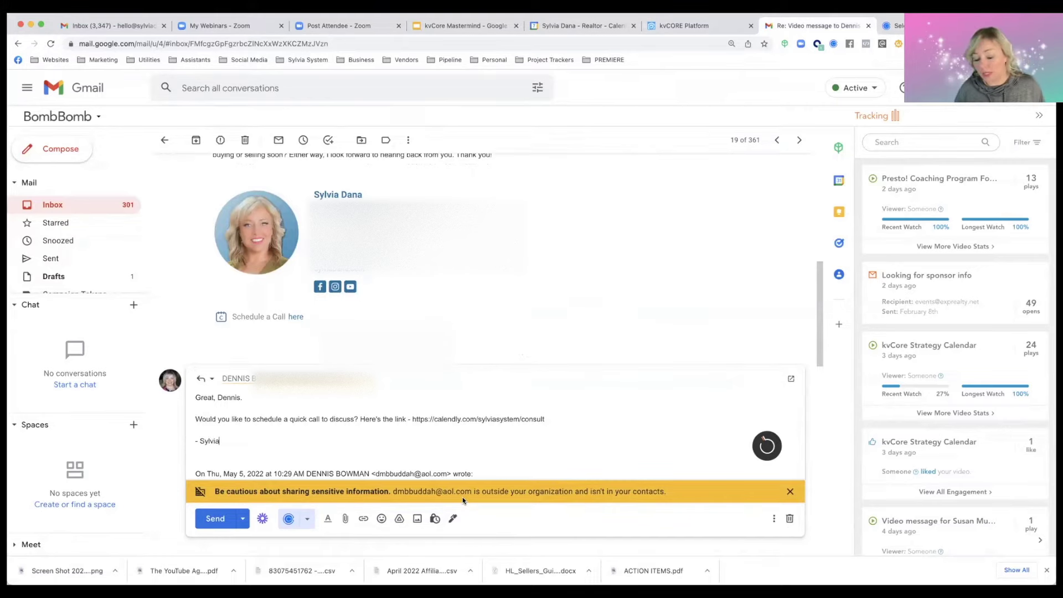
{"action": "left_click", "coordinate": [203, 514]}
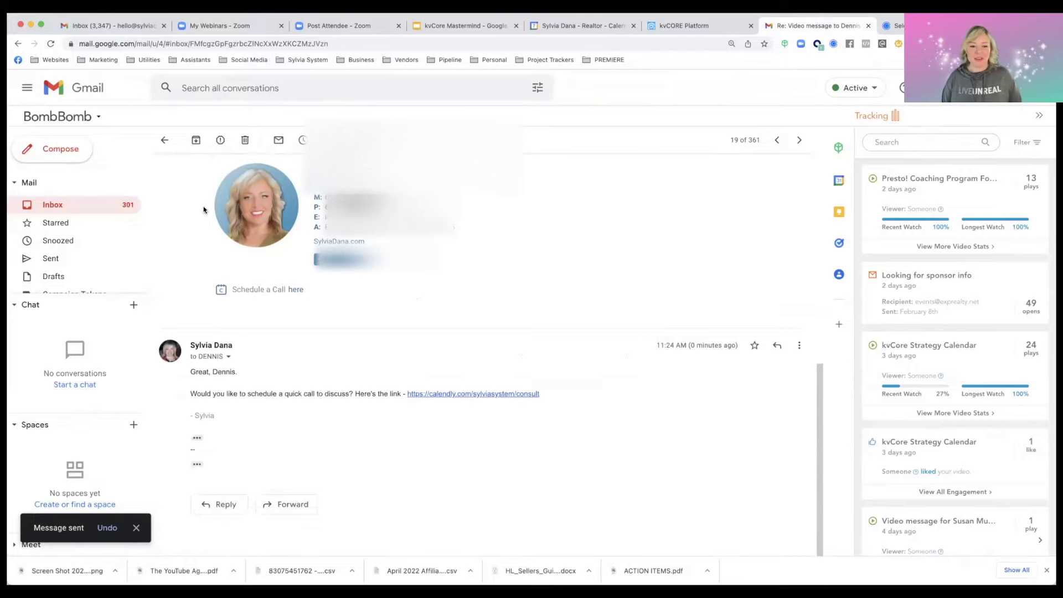
Return to the Gmail inbox and show the New Lead Email label's messages
{"action": "left_click", "coordinate": [164, 140]}
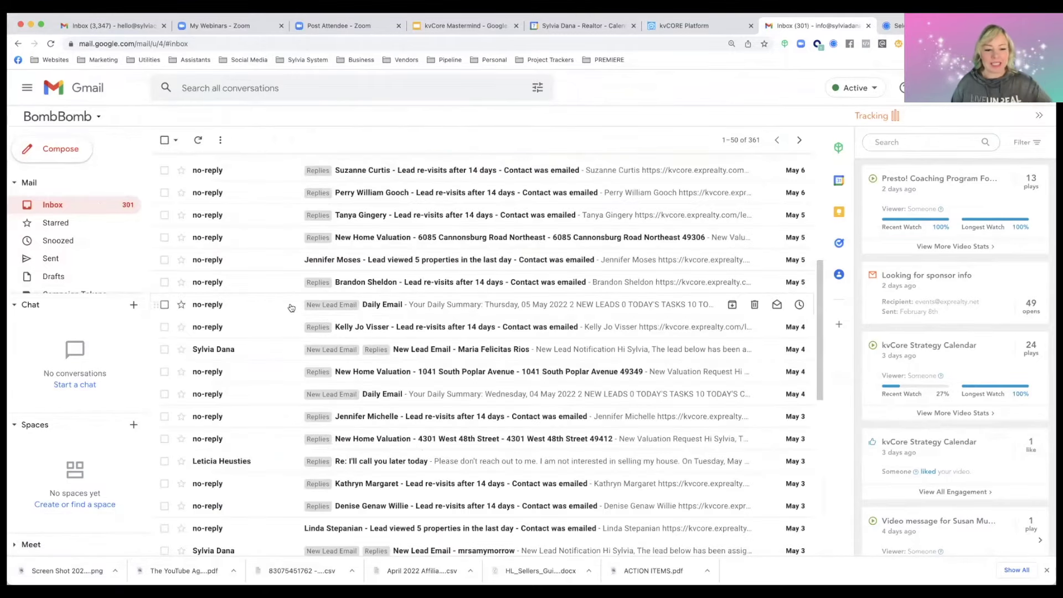
{"action": "scroll", "coordinate": [295, 308], "scroll_direction": "down", "scroll_amount": 1}
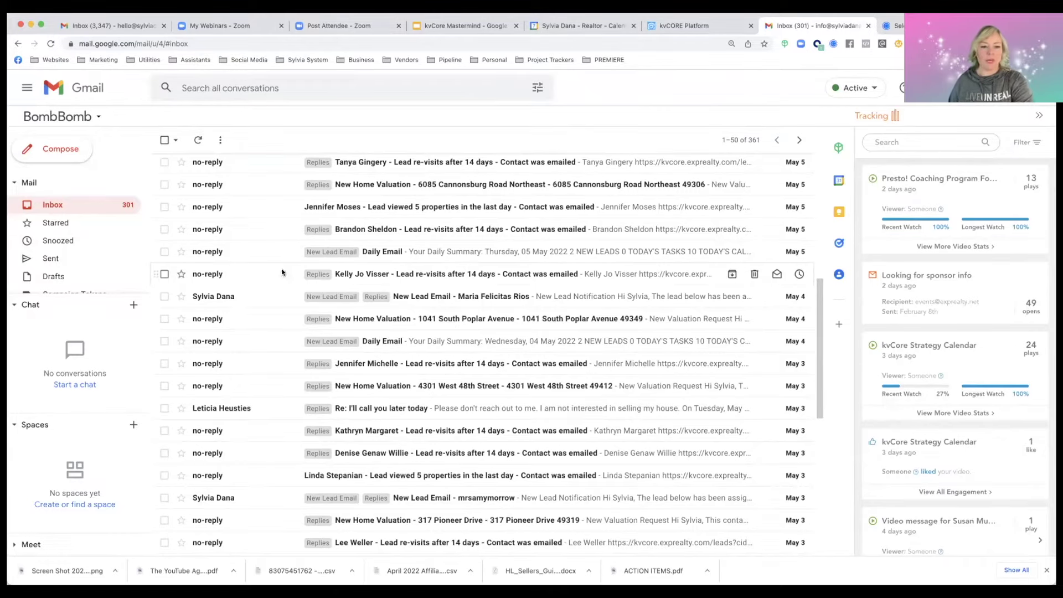
{"action": "scroll", "coordinate": [135, 255], "scroll_direction": "down", "scroll_amount": 3}
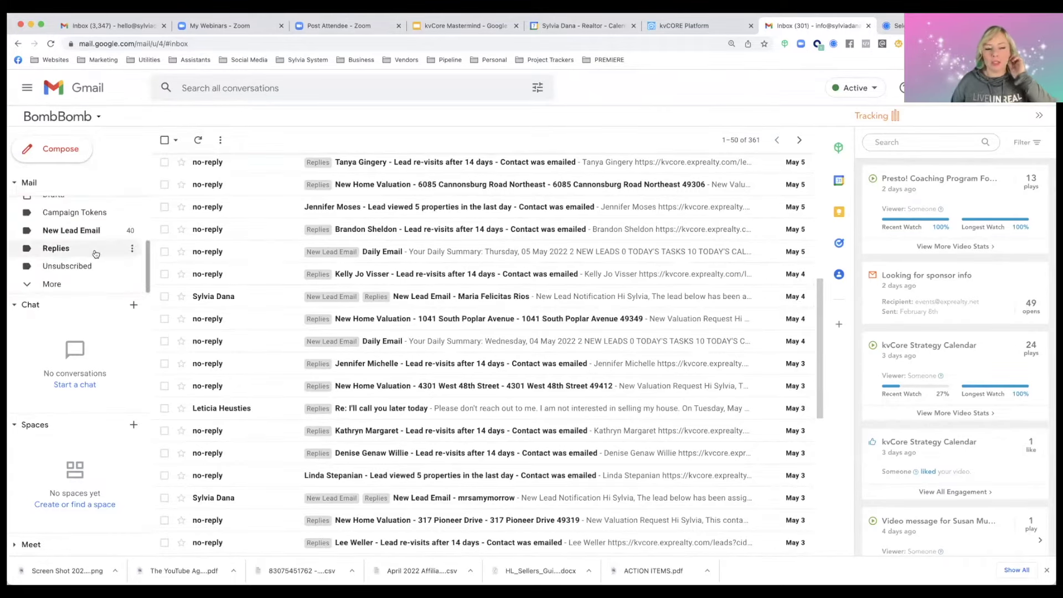
{"action": "scroll", "coordinate": [330, 294], "scroll_direction": "down", "scroll_amount": 5}
{"action": "left_click", "coordinate": [71, 230]}
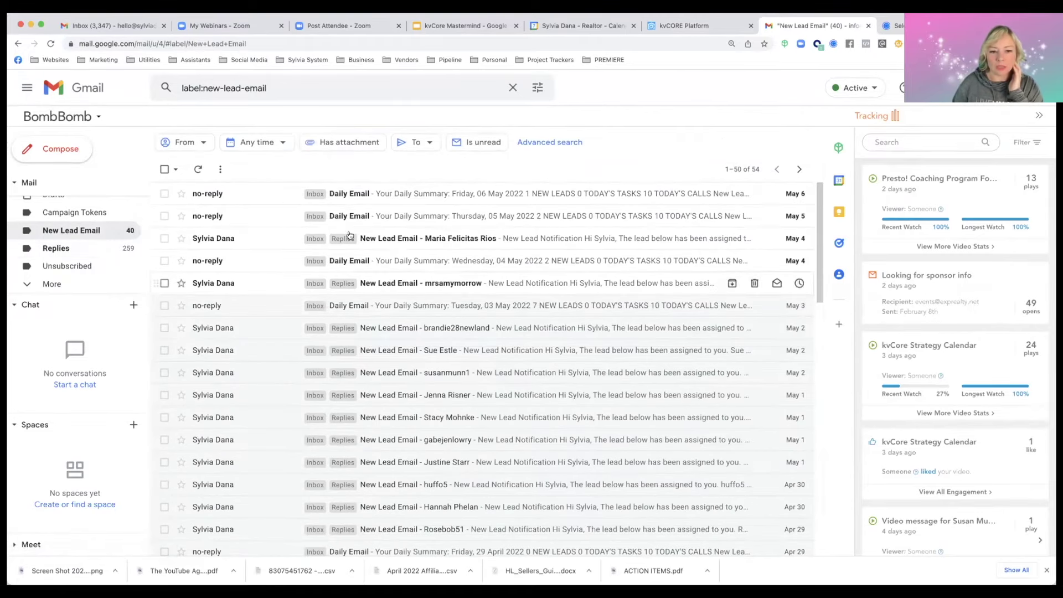
Check the Replies and Unsubscribed labels, then go back to the inbox list
{"action": "left_click", "coordinate": [78, 252]}
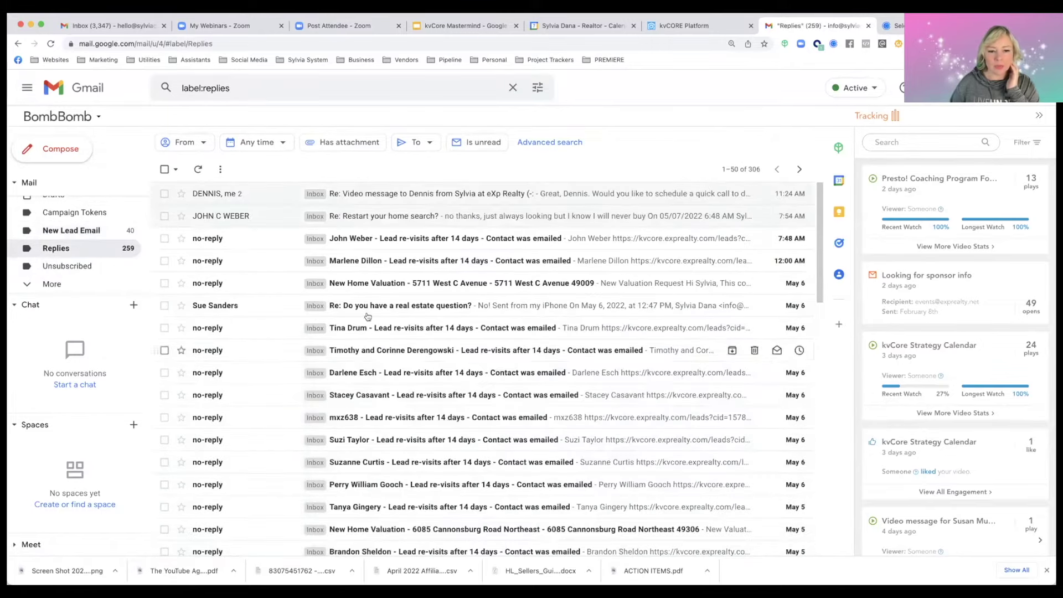
{"action": "left_click", "coordinate": [68, 272]}
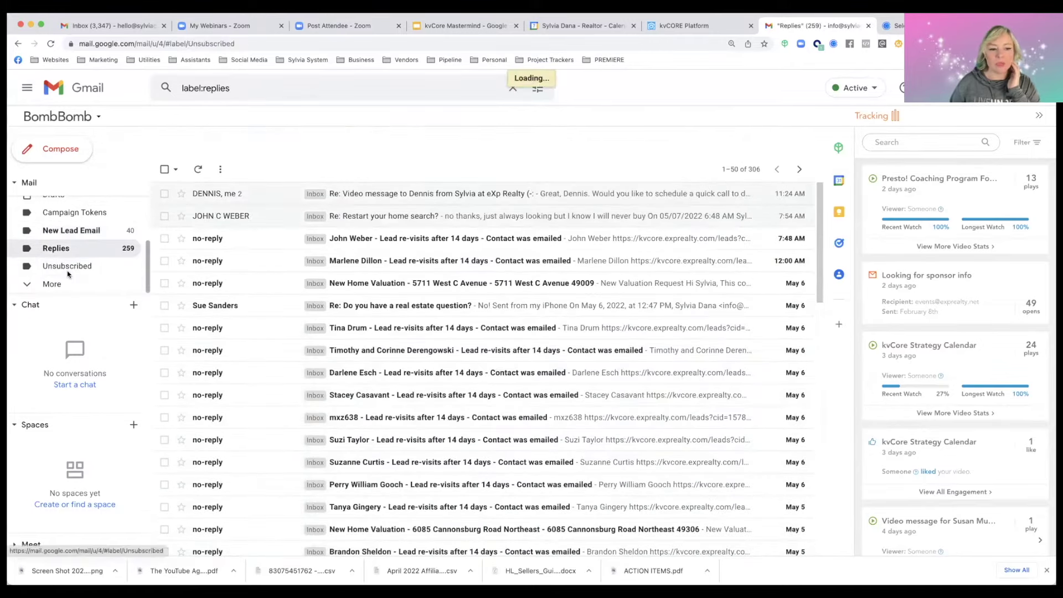
{"action": "scroll", "coordinate": [72, 233], "scroll_direction": "up", "scroll_amount": 3}
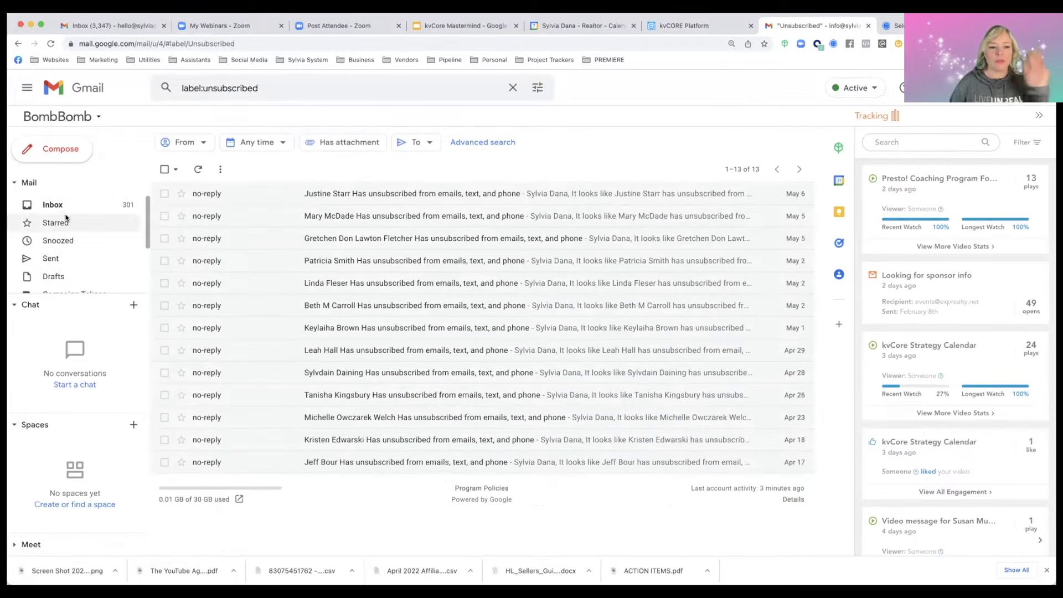
{"action": "left_click", "coordinate": [59, 206]}
{"action": "scroll", "coordinate": [247, 244], "scroll_direction": "down", "scroll_amount": 5}
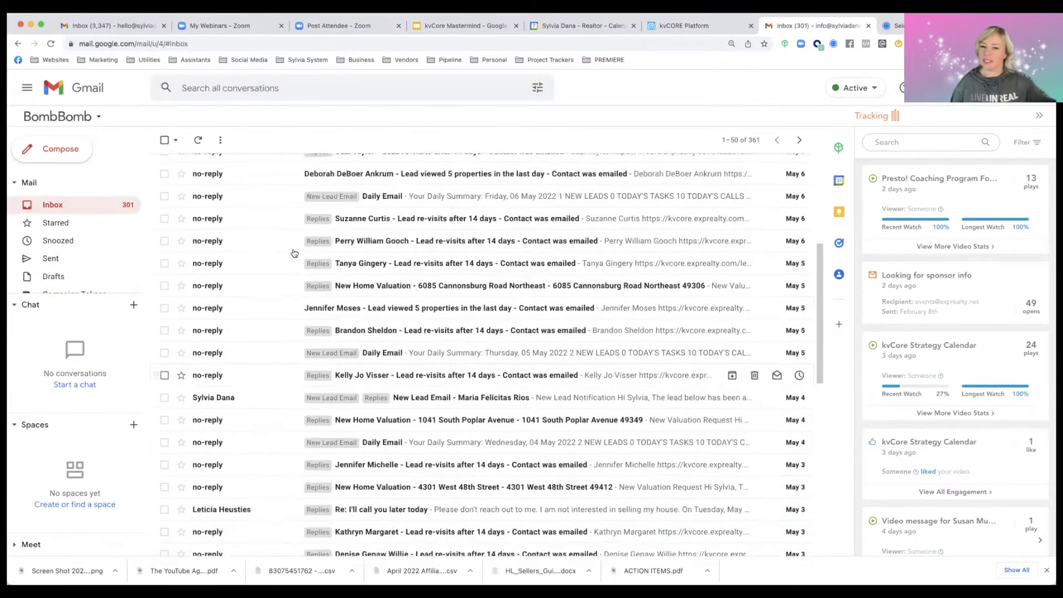
{"action": "scroll", "coordinate": [294, 253], "scroll_direction": "up", "scroll_amount": 5}
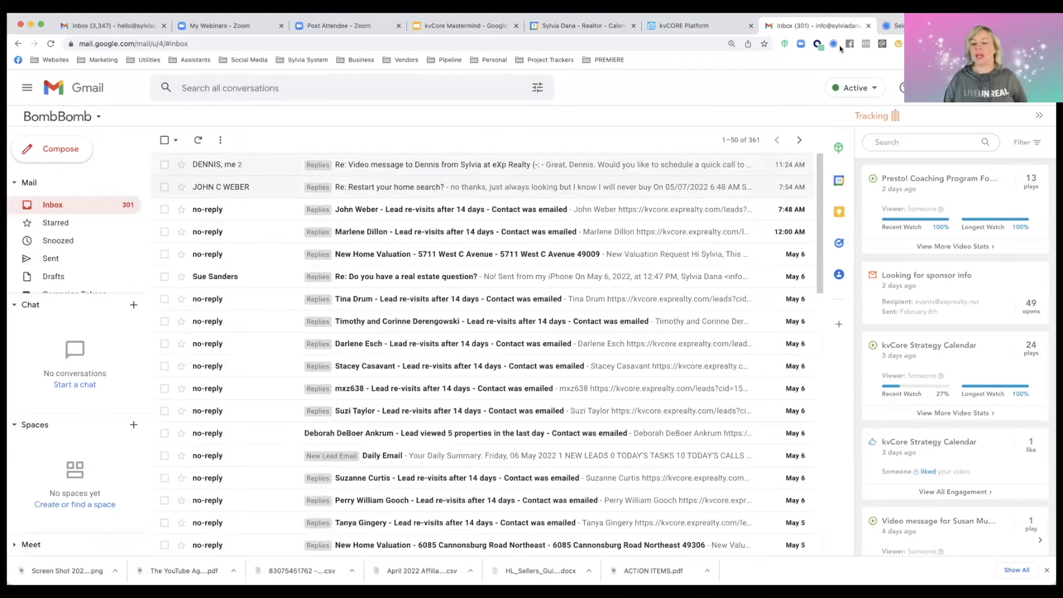
Close the extra Gmail tab and view kvCore's Google Settings, highlighting the synced account address
{"action": "left_click", "coordinate": [869, 26]}
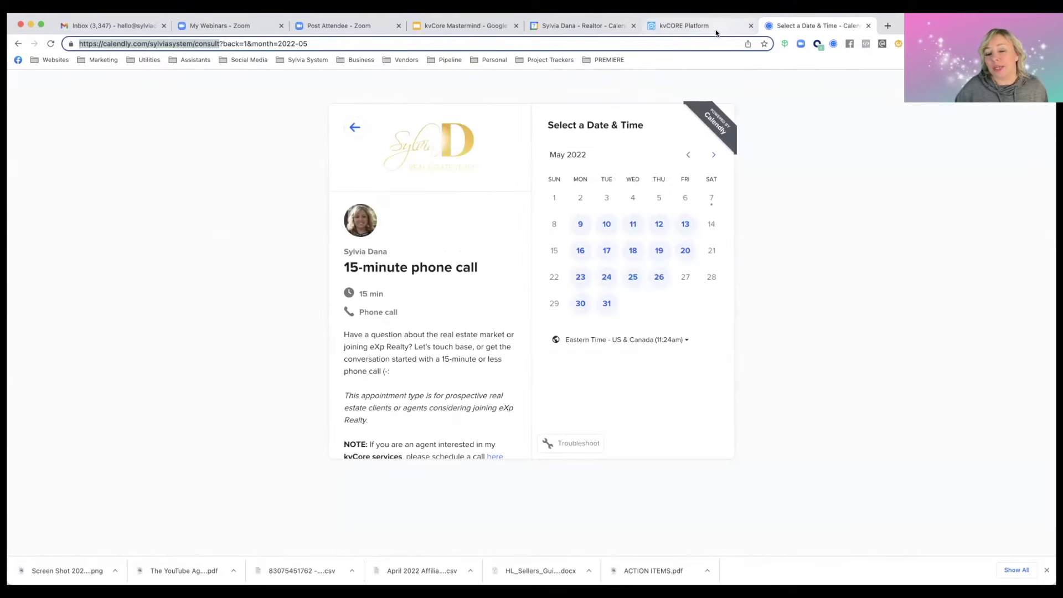
{"action": "left_click", "coordinate": [715, 28]}
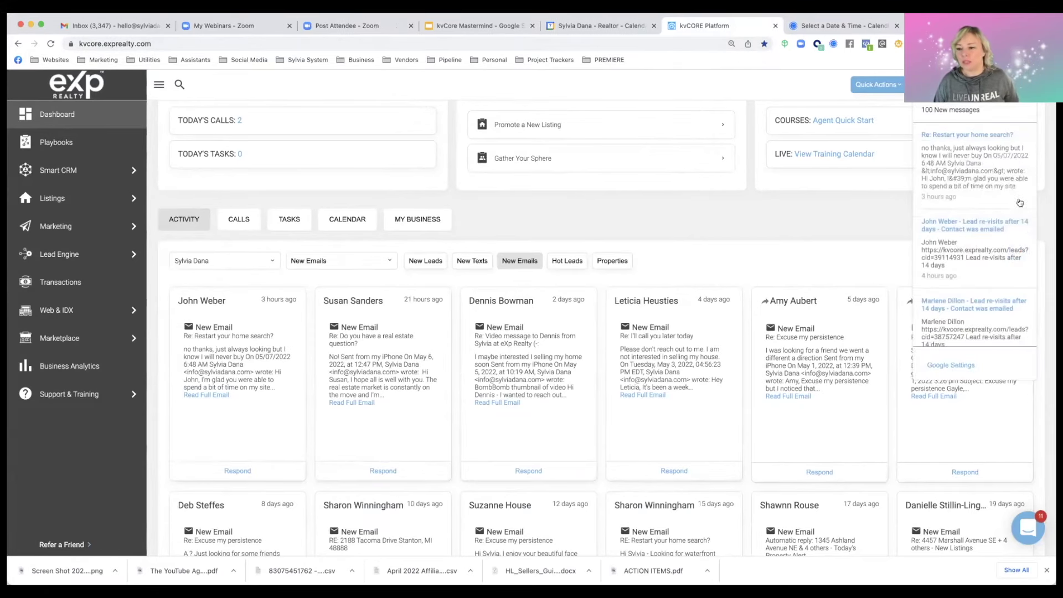
{"action": "left_click", "coordinate": [945, 366]}
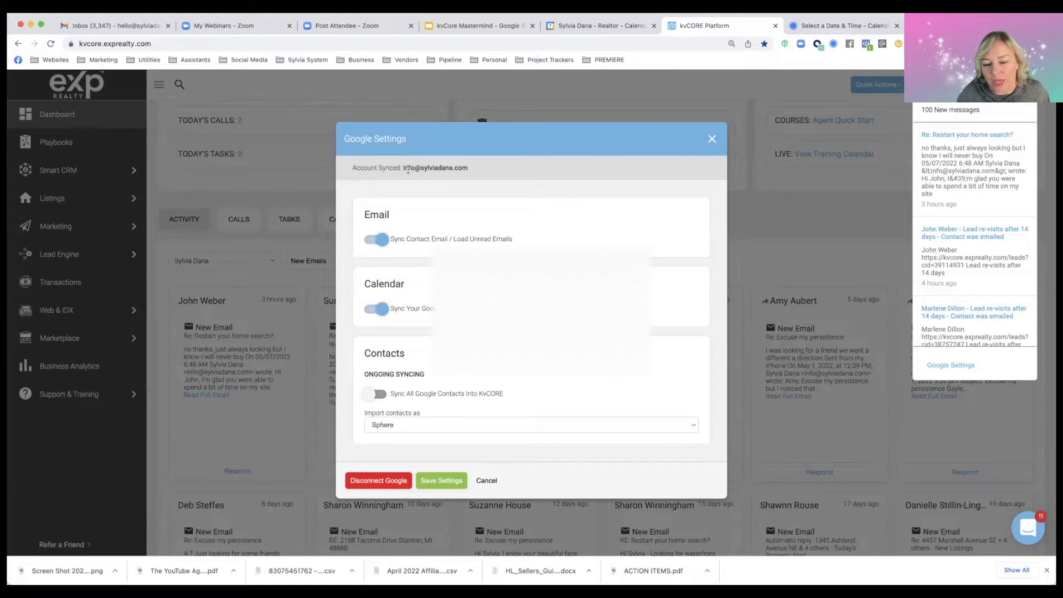
{"action": "left_click_drag", "start_coordinate": [467, 167], "coordinate": [403, 167]}
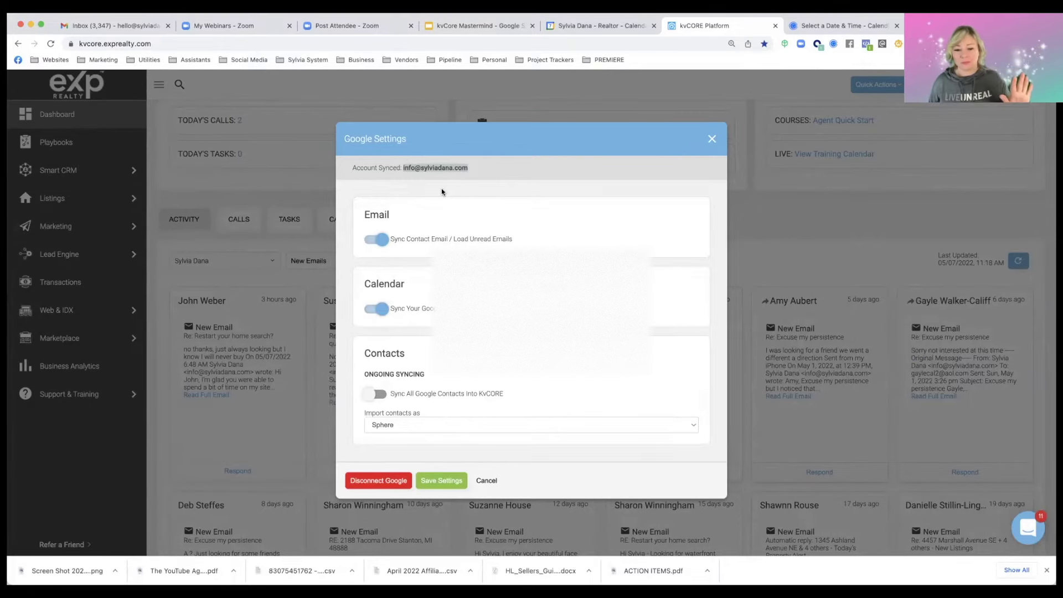
Close Google Settings and browse the dashboard's synced calendar, opening a campaign-ended event
{"action": "left_click", "coordinate": [713, 142]}
{"action": "left_click", "coordinate": [343, 222]}
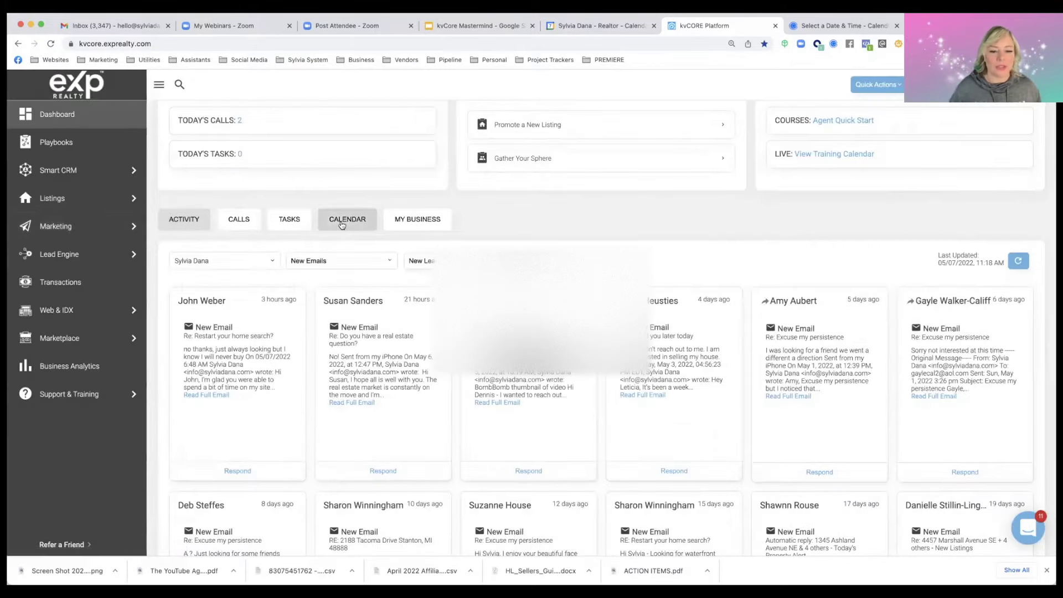
{"action": "scroll", "coordinate": [348, 278], "scroll_direction": "down", "scroll_amount": 2}
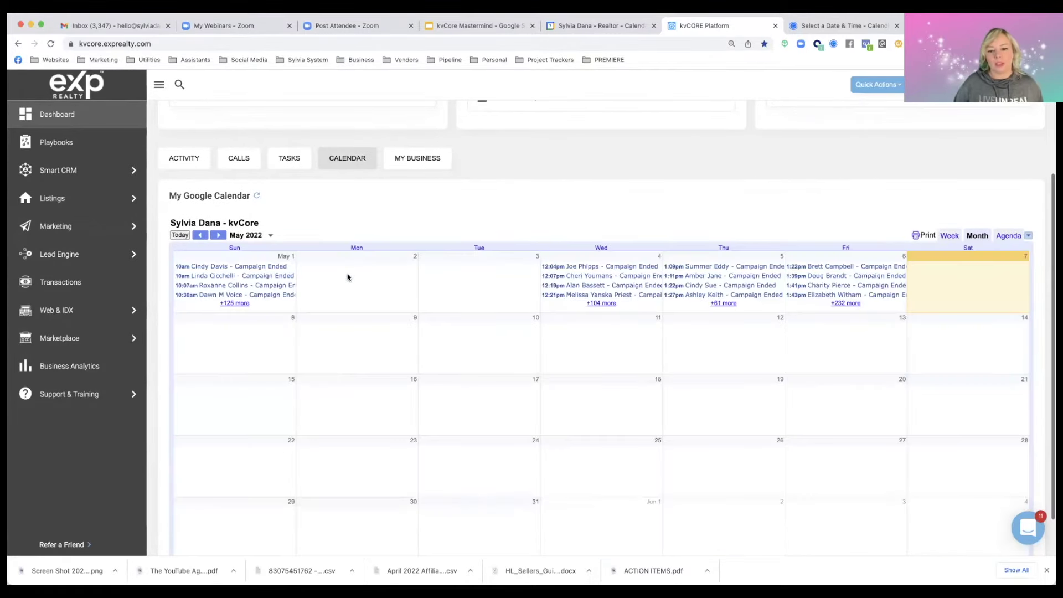
{"action": "scroll", "coordinate": [624, 284], "scroll_direction": "down", "scroll_amount": 2}
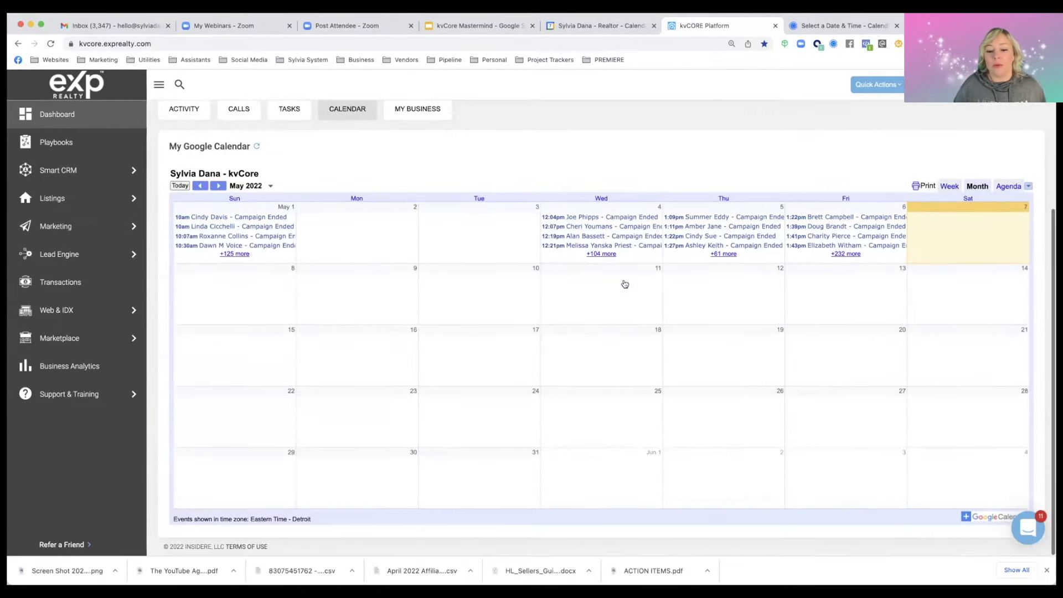
{"action": "scroll", "coordinate": [609, 293], "scroll_direction": "up", "scroll_amount": 3}
{"action": "left_click", "coordinate": [591, 297]}
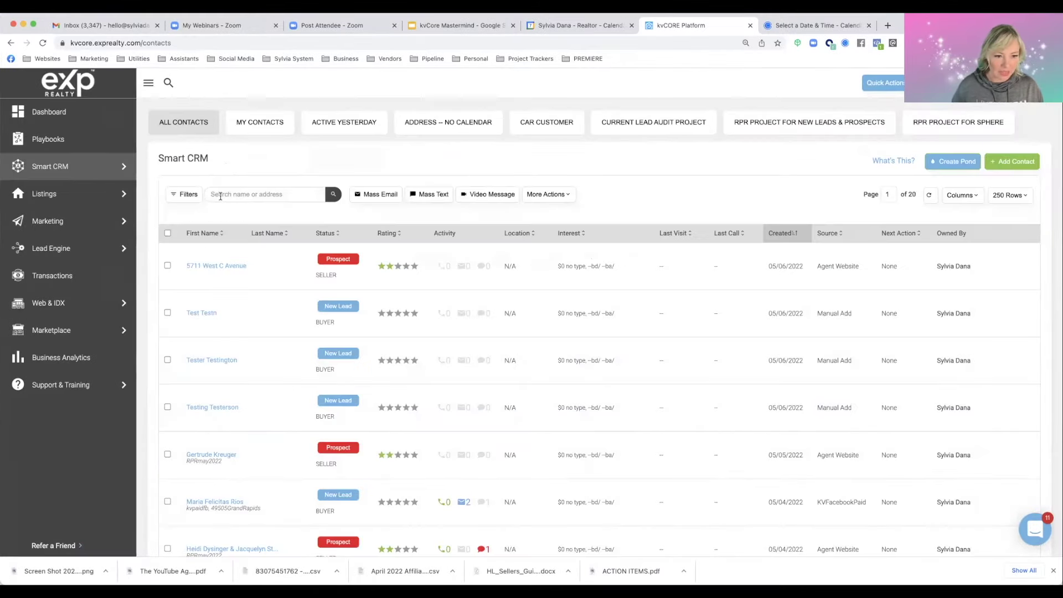
Search contacts for the lead by name, open his record, and start a new task
{"action": "left_click", "coordinate": [221, 195]}
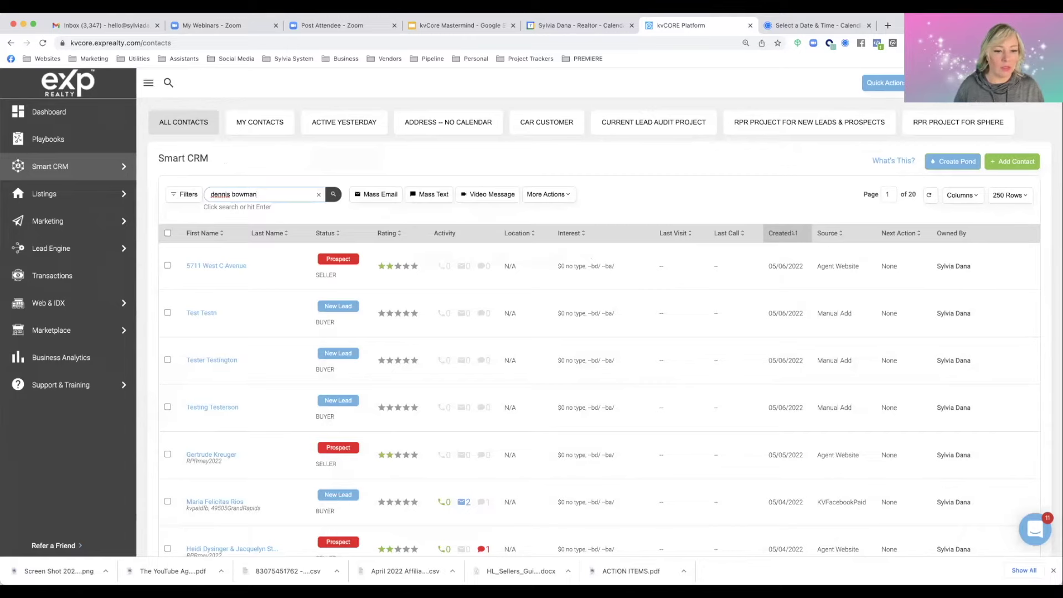
{"action": "key", "text": "Return"}
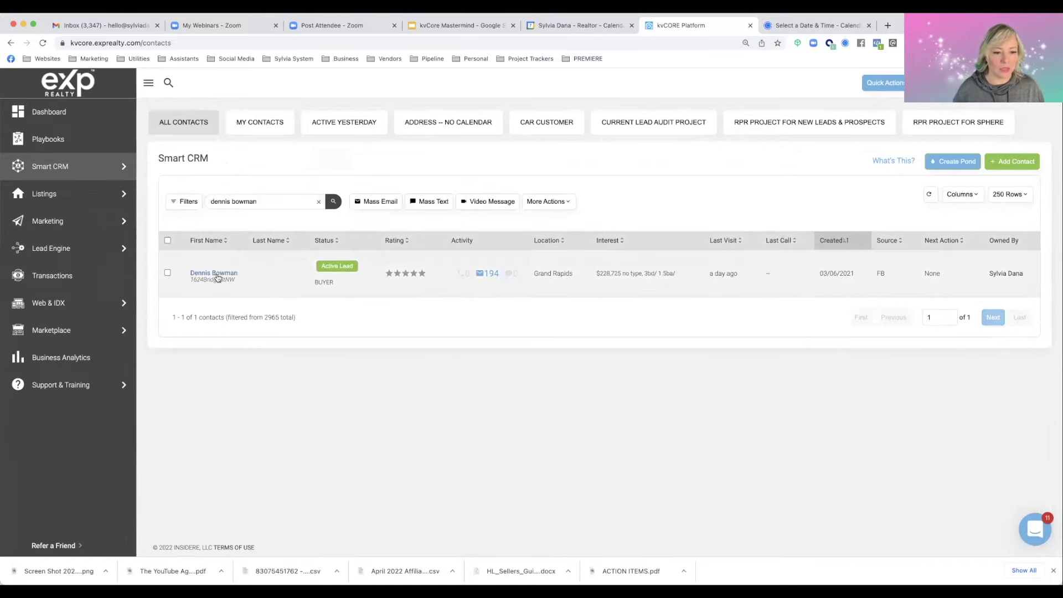
{"action": "left_click", "coordinate": [216, 273]}
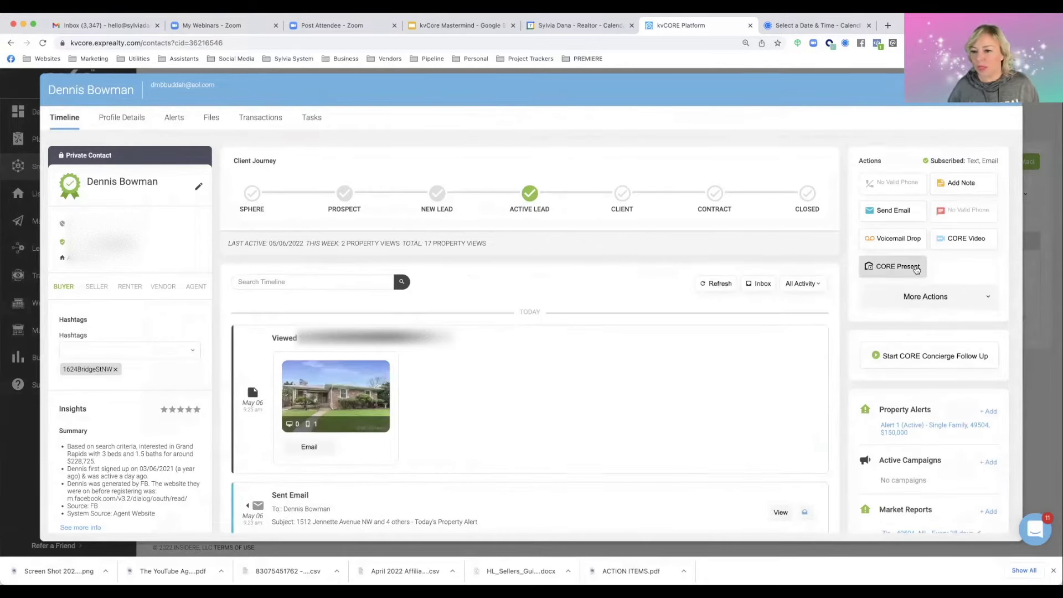
{"action": "left_click", "coordinate": [917, 298]}
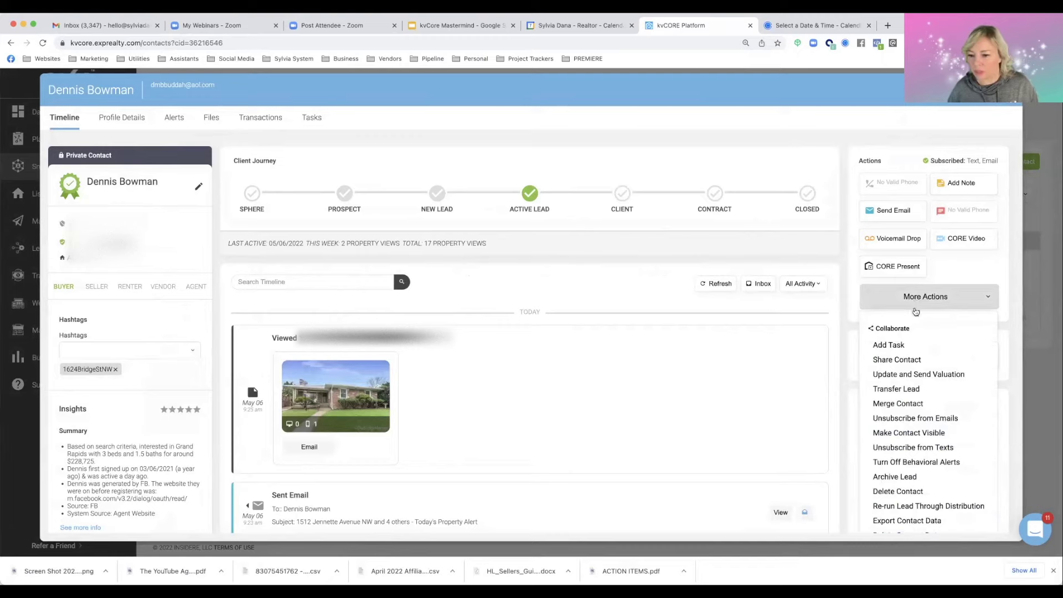
{"action": "left_click", "coordinate": [887, 344]}
Title the task 'Call about Selling' with notes that he may sell soon and lacks a phone number
{"action": "left_click", "coordinate": [376, 185]}
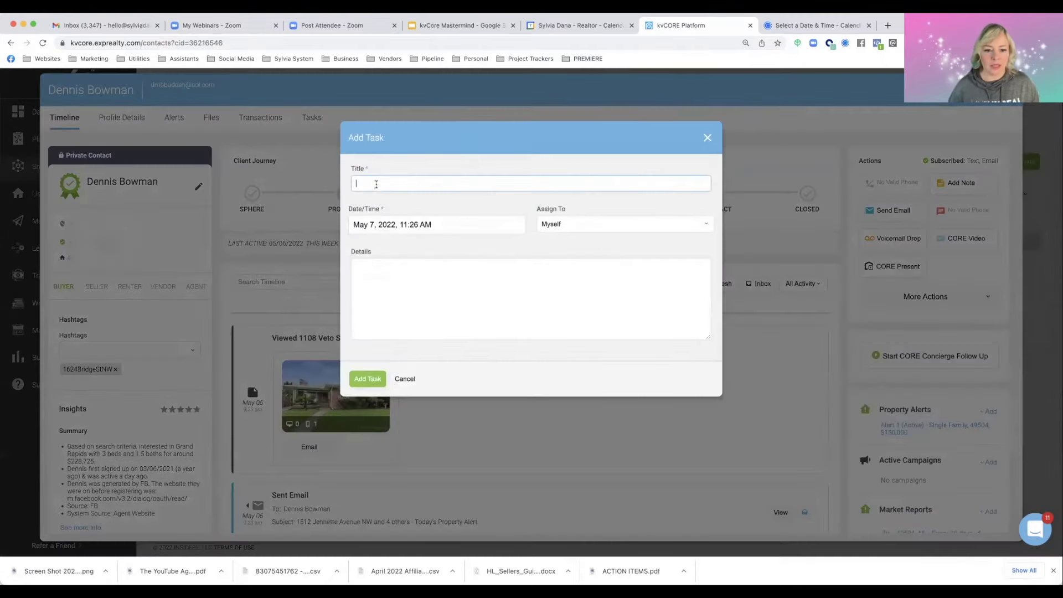
{"action": "type", "text": "Call ab"}
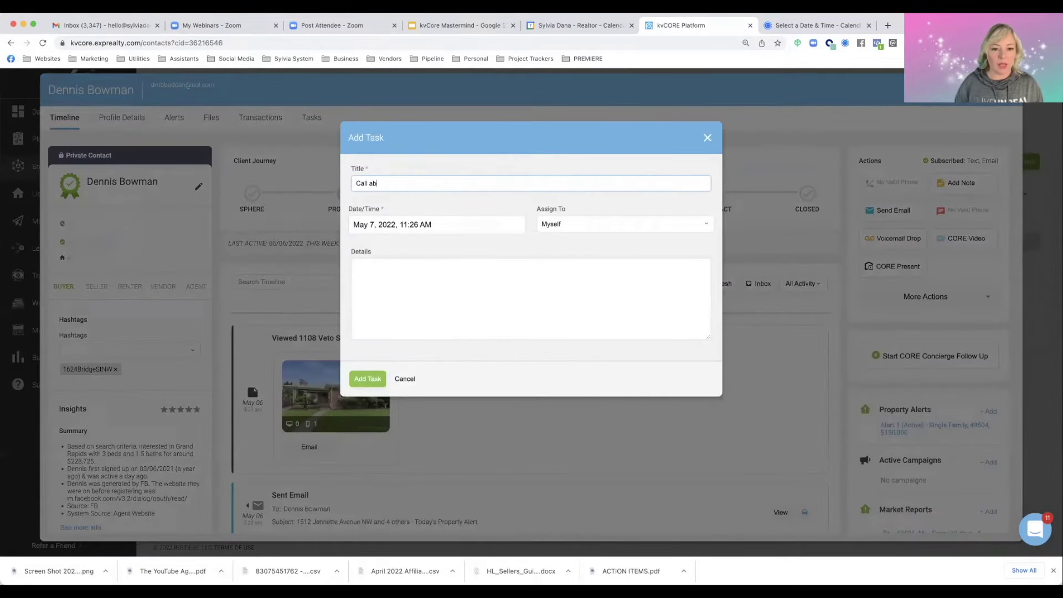
{"action": "type", "text": "out Selling"}
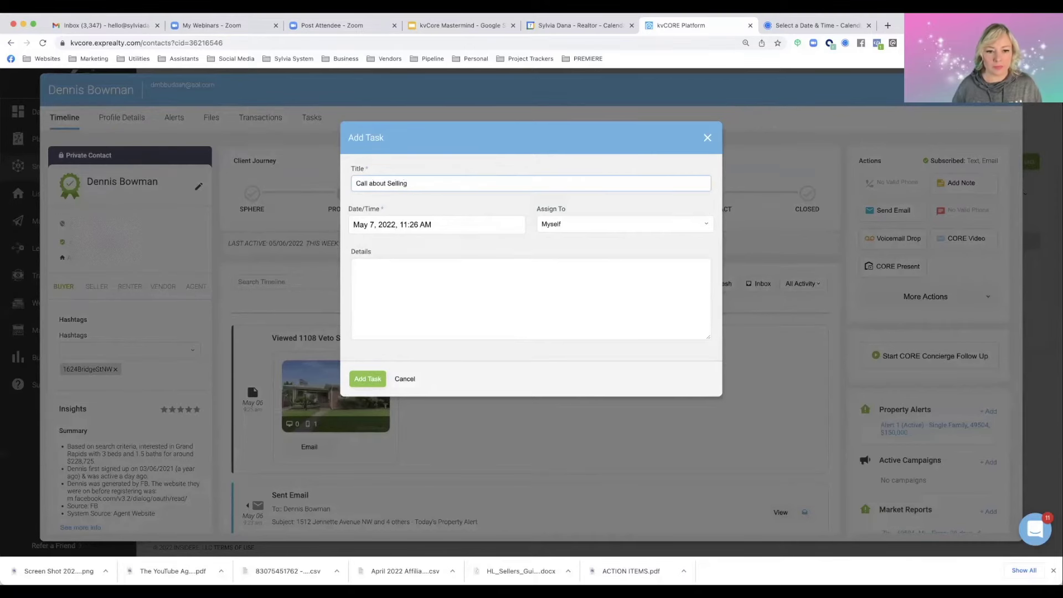
{"action": "left_click", "coordinate": [365, 272]}
{"action": "type", "text": "enn"}
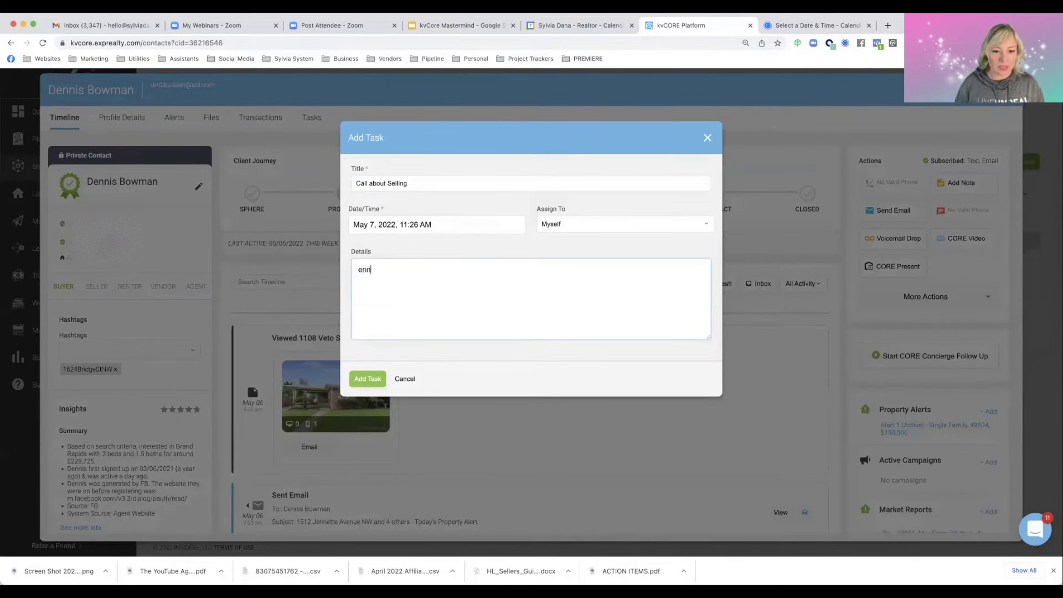
{"action": "type", "text": "Dennis repli"}
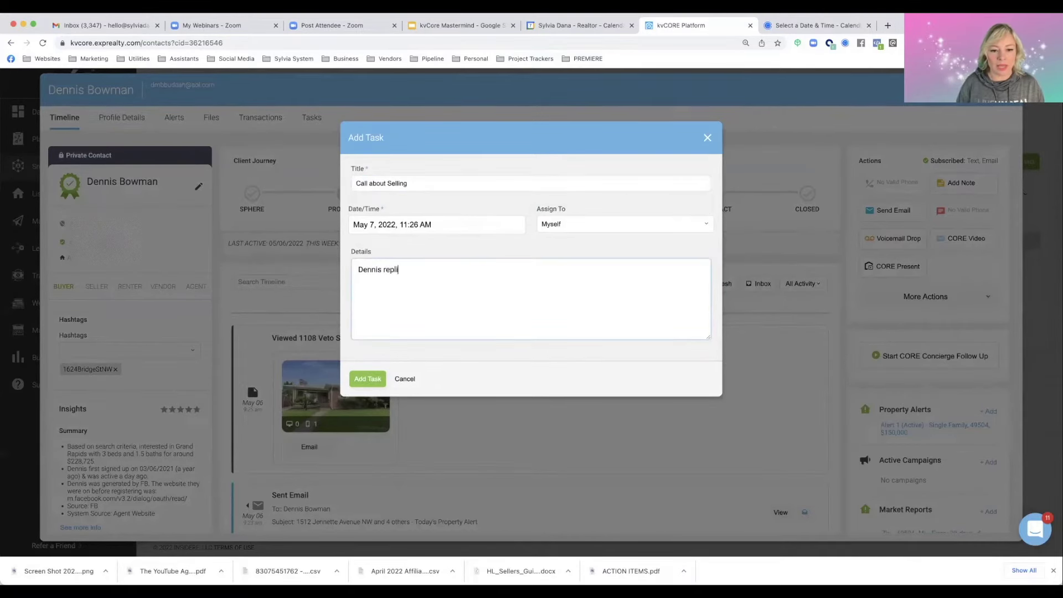
{"action": "type", "text": "ed he might be intersete"}
{"action": "type", "text": "ested in selling "}
{"action": "type", "text": "soon."}
{"action": "type", "text": " I sent him an email to"}
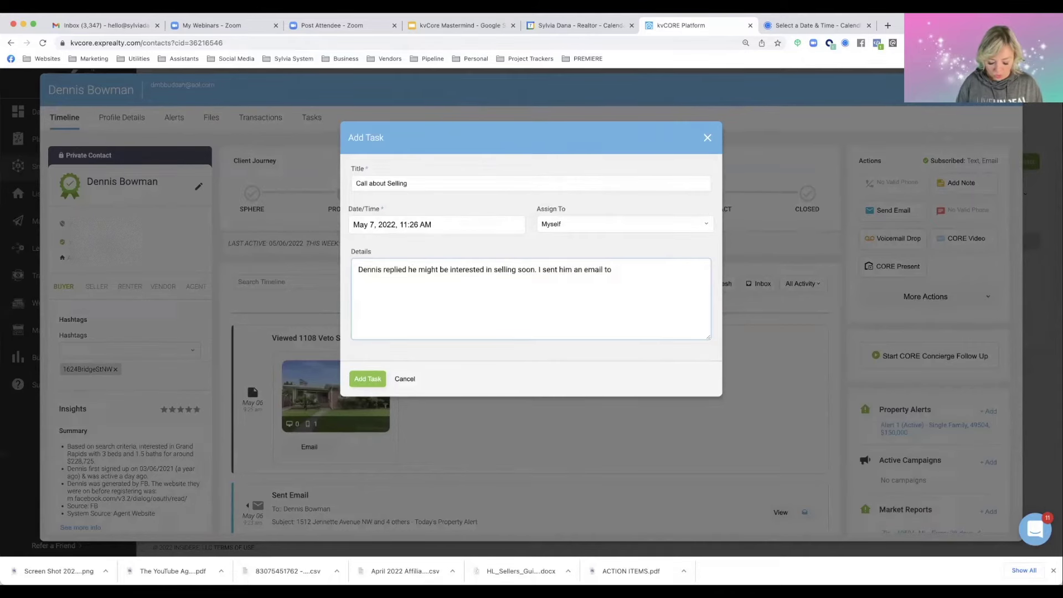
{"action": "type", "text": " schedul"}
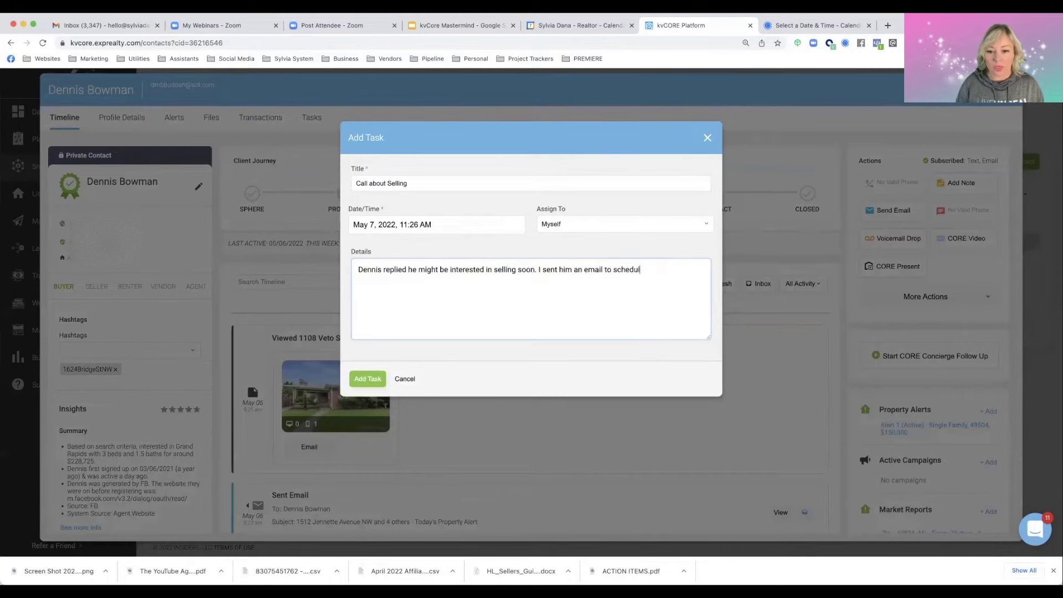
{"action": "type", "text": "e a call, but"}
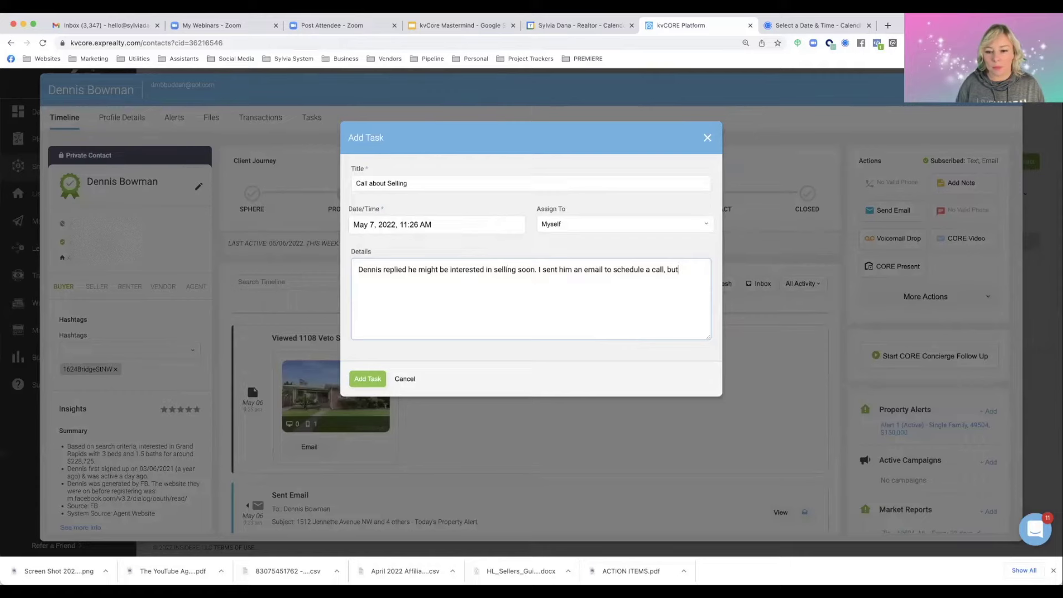
{"action": "type", "text": " I need to "}
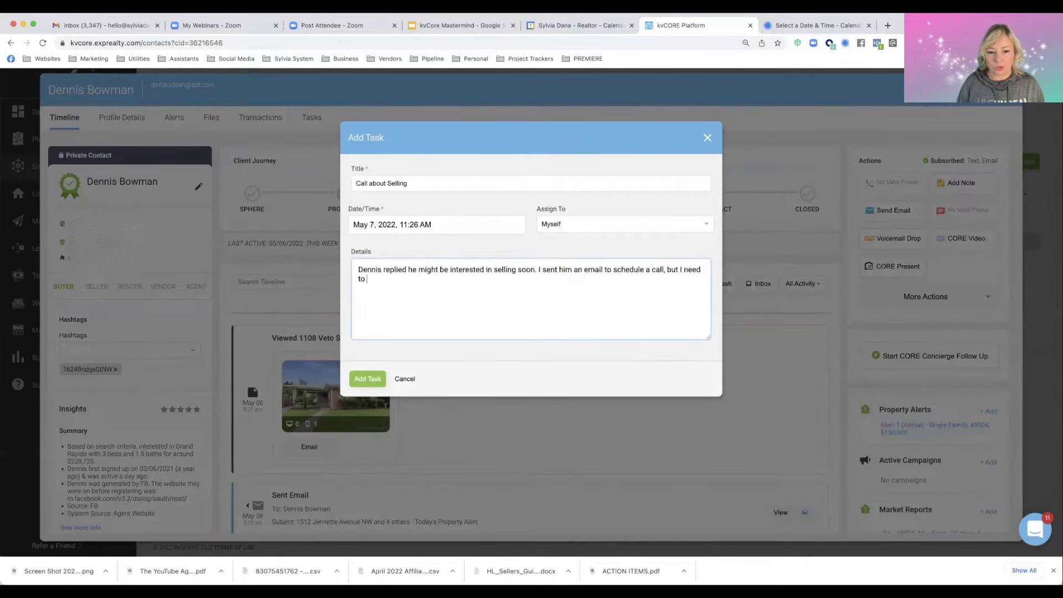
{"action": "type", "text": "either door knock or get "}
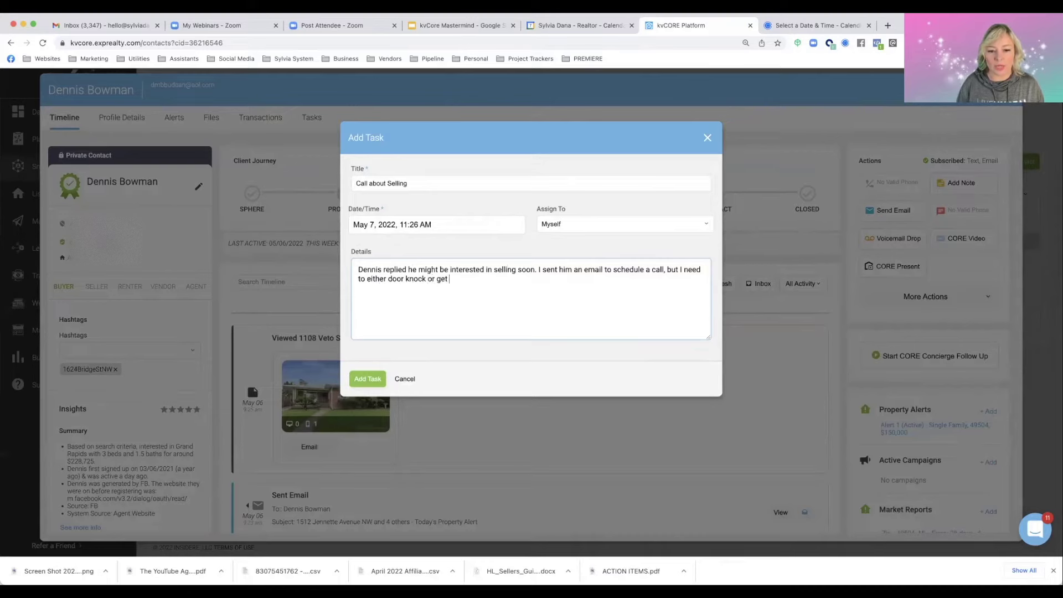
{"action": "type", "text": "his number. cu"}
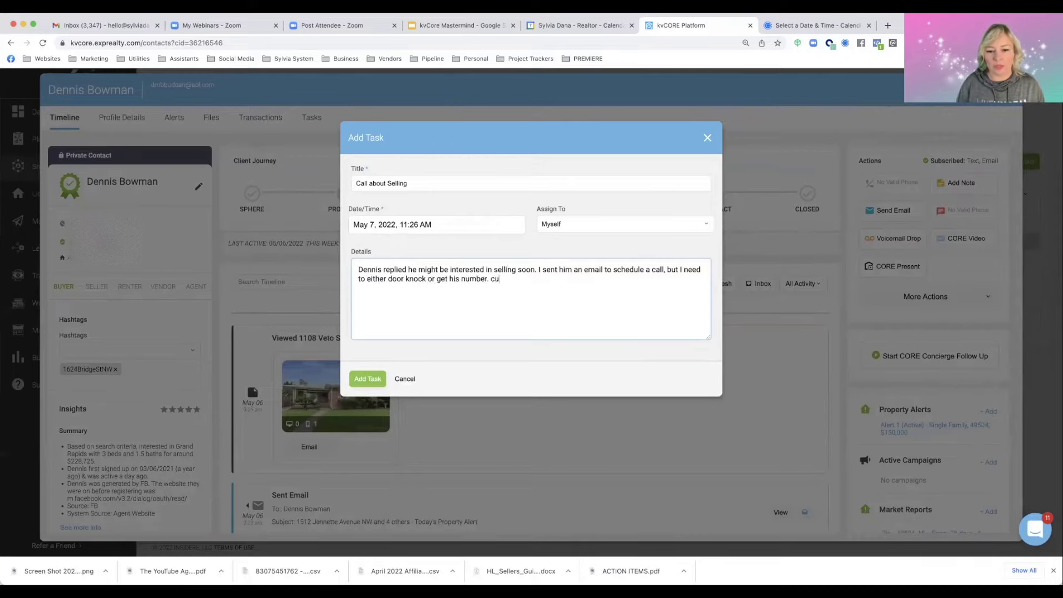
{"action": "key", "text": "BackSpace"}
{"action": "key", "text": "BackSpace"}
{"action": "key", "text": "BackSpace"}
{"action": "key", "text": "BackSpace"}
{"action": "type", "text": "rrently n"}
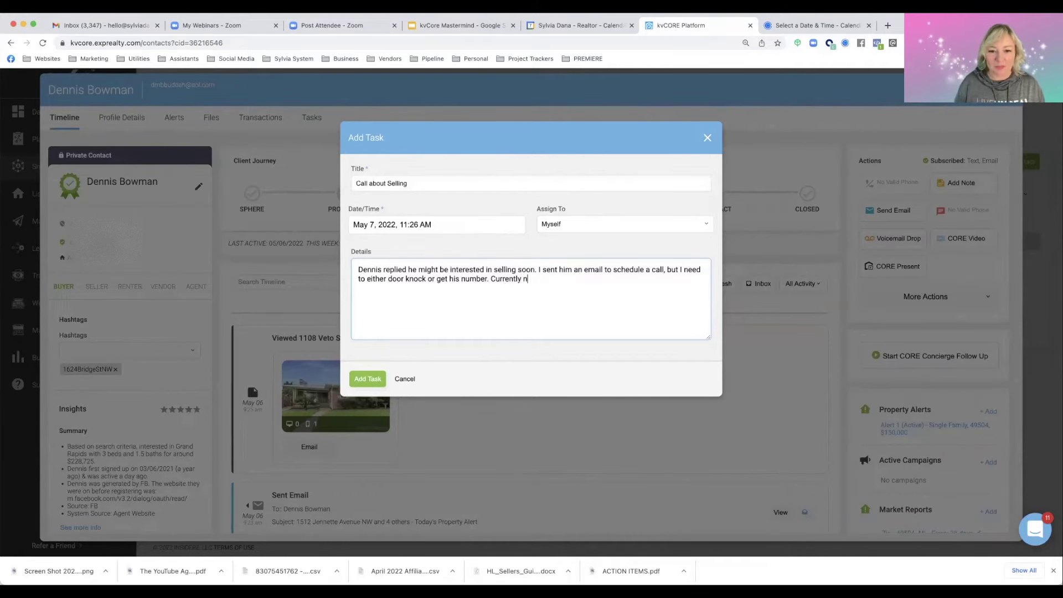
{"action": "type", "text": "hone number."}
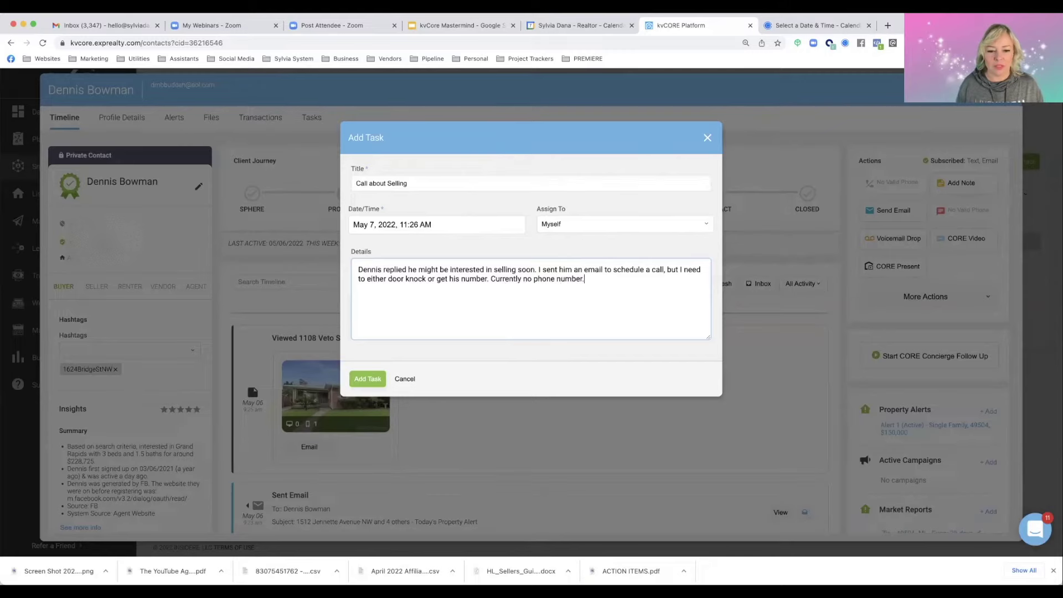
{"action": "left_click", "coordinate": [363, 378]}
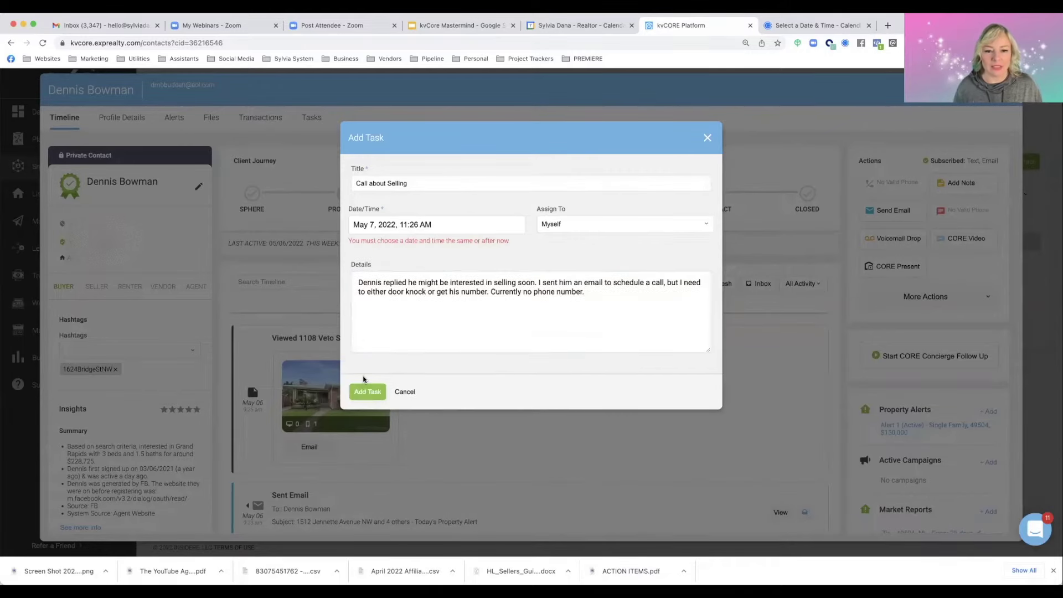
Set the task due date to May 8, 2022 at 2:30 PM and save it
{"action": "left_click", "coordinate": [419, 224]}
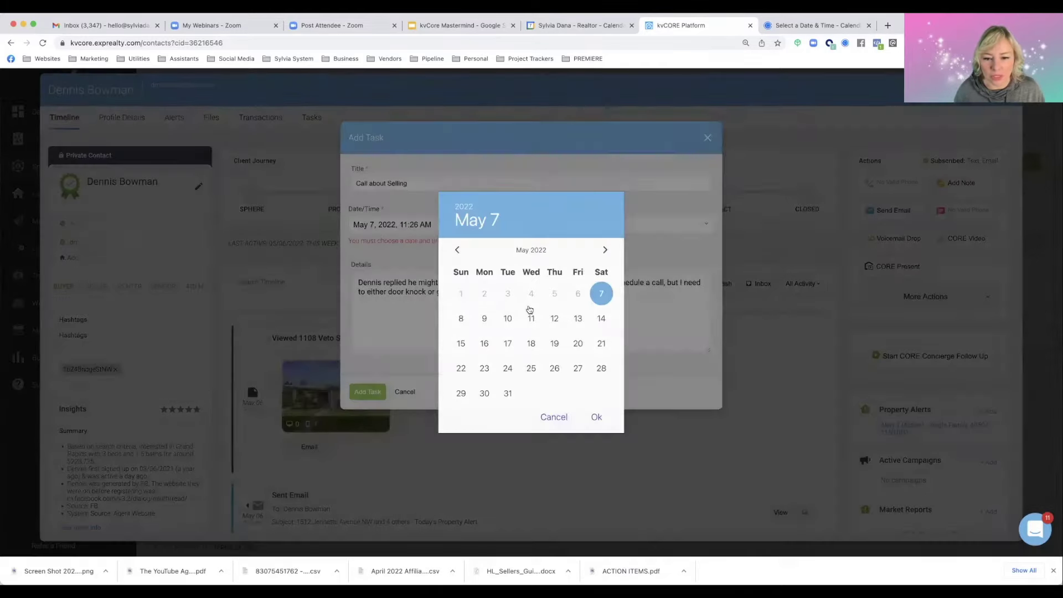
{"action": "left_click", "coordinate": [461, 320]}
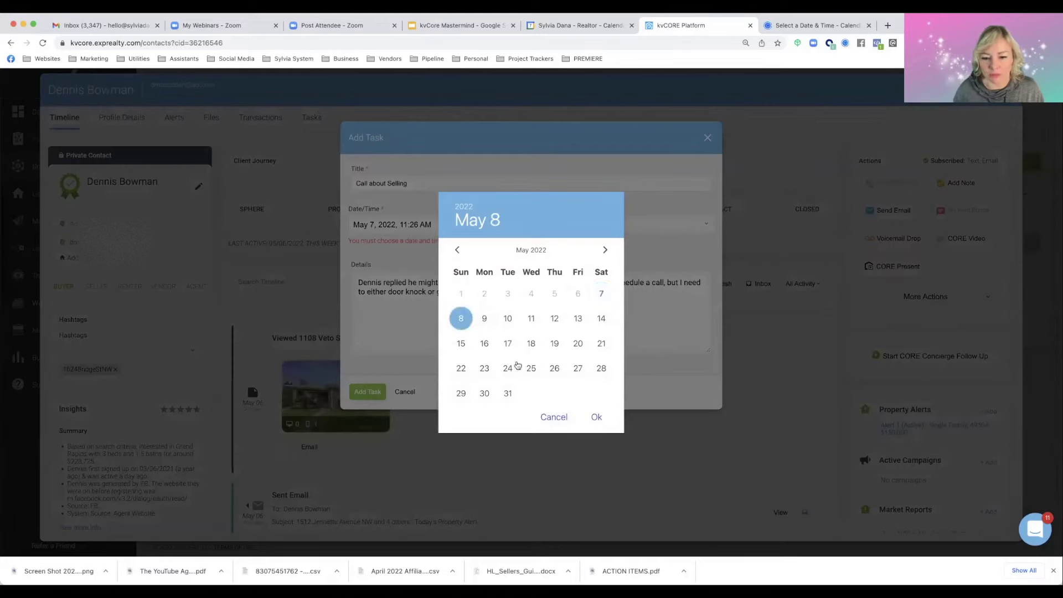
{"action": "left_click", "coordinate": [594, 417]}
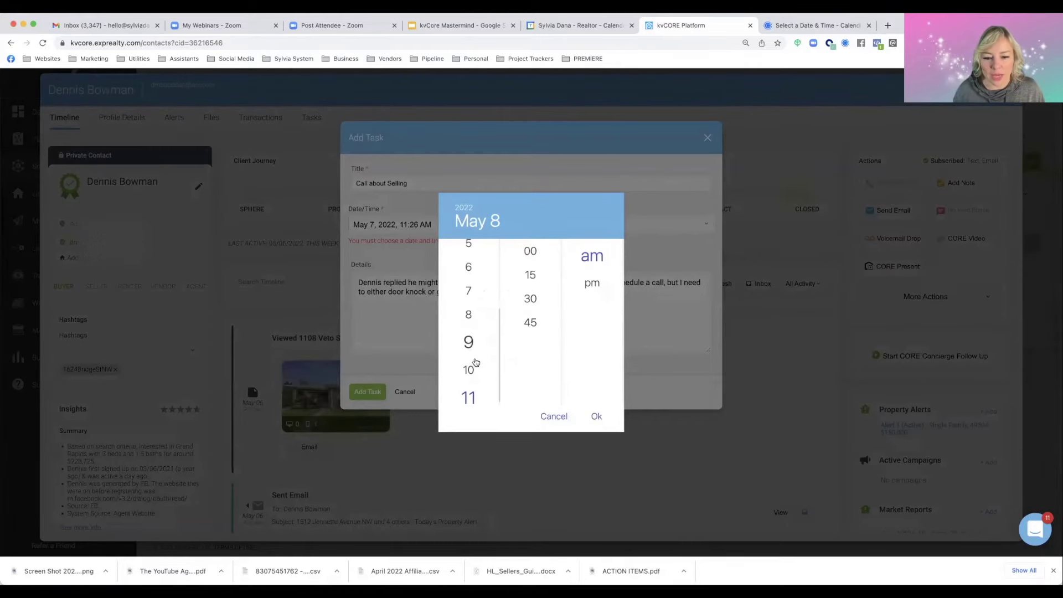
{"action": "scroll", "coordinate": [474, 377], "scroll_direction": "down", "scroll_amount": 1}
{"action": "scroll", "coordinate": [474, 377], "scroll_direction": "up", "scroll_amount": 4}
{"action": "left_click", "coordinate": [469, 302]}
{"action": "left_click", "coordinate": [535, 303]}
{"action": "left_click", "coordinate": [592, 282]}
{"action": "left_click", "coordinate": [597, 420]}
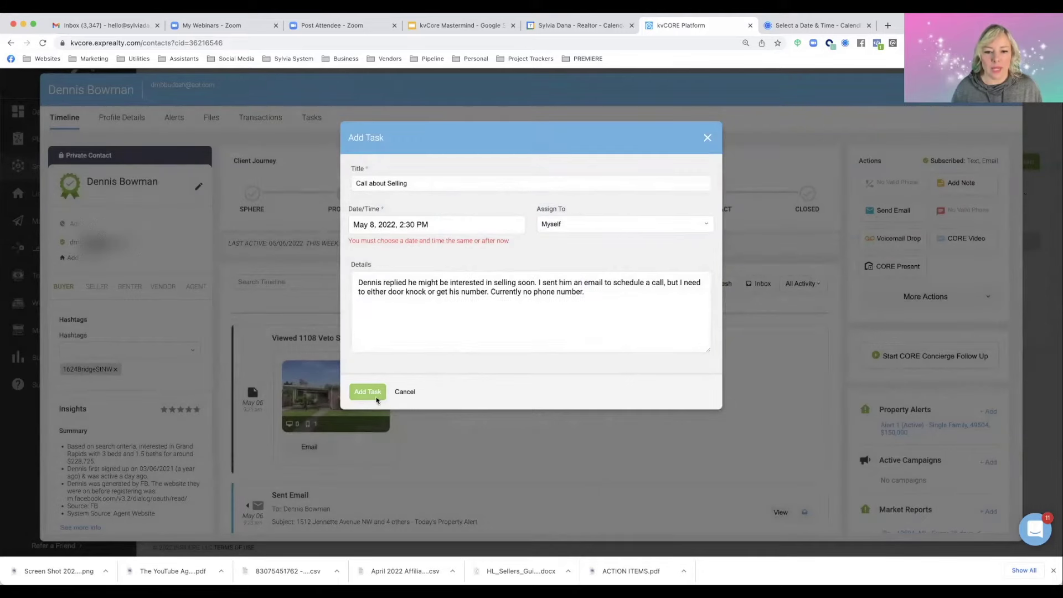
{"action": "left_click", "coordinate": [376, 397]}
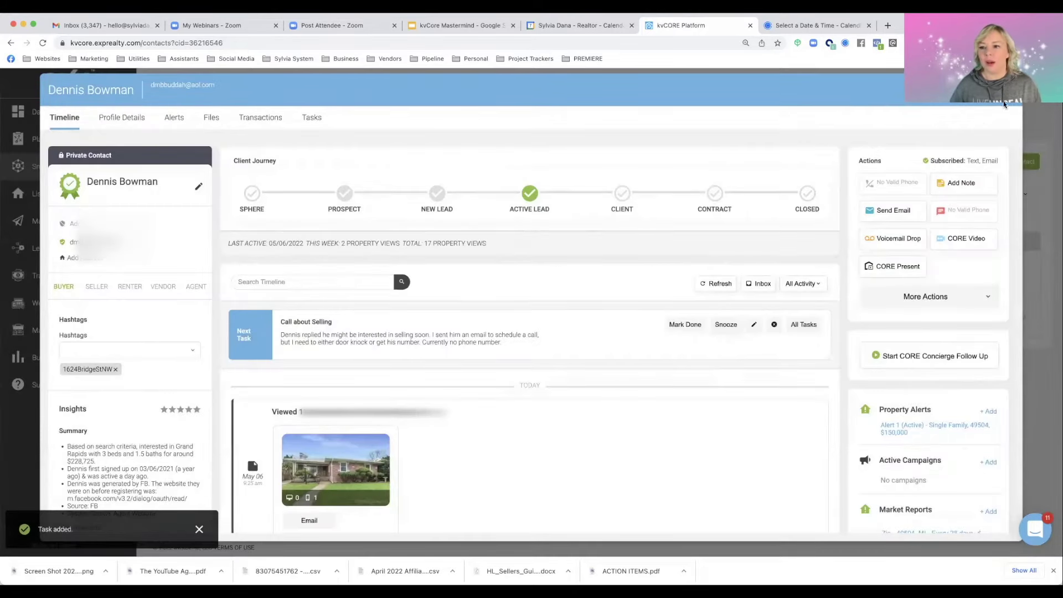
Go to the dashboard, review the contact from the New Emails card, then view the calendar
{"action": "key", "text": "Escape"}
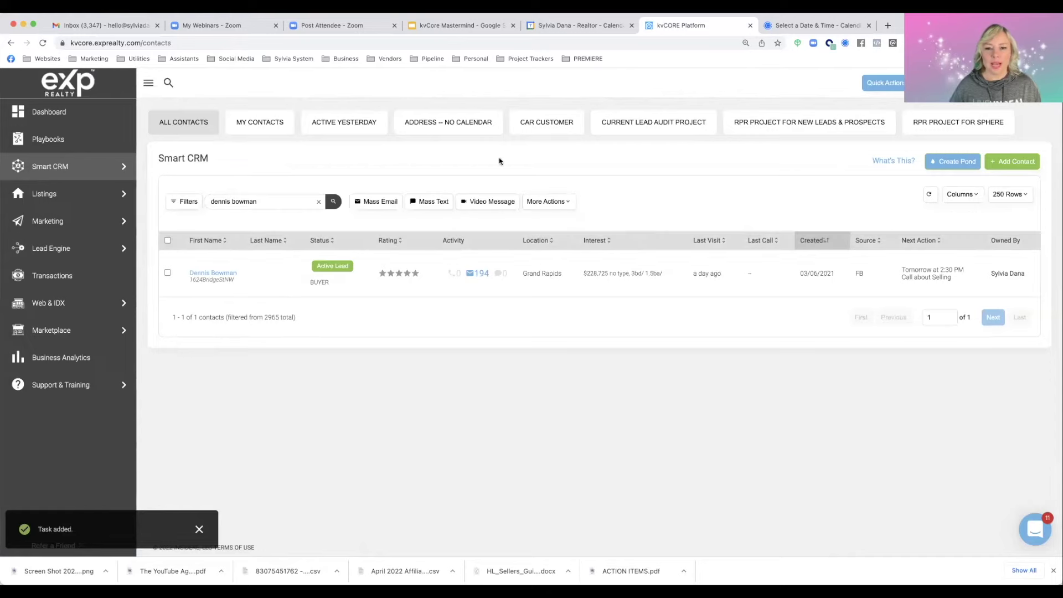
{"action": "left_click", "coordinate": [48, 111]}
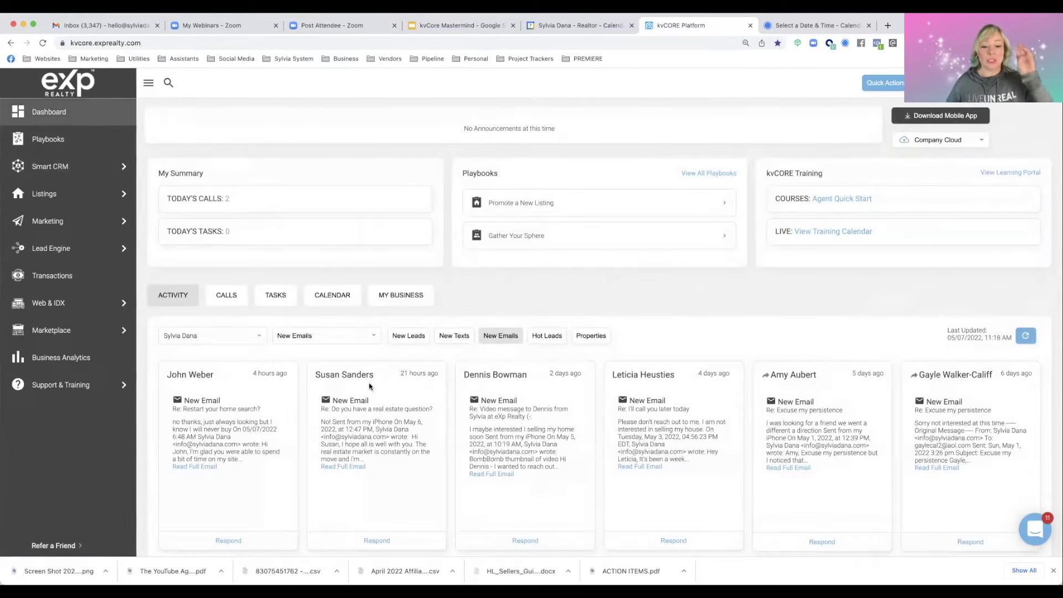
{"action": "left_click", "coordinate": [498, 374]}
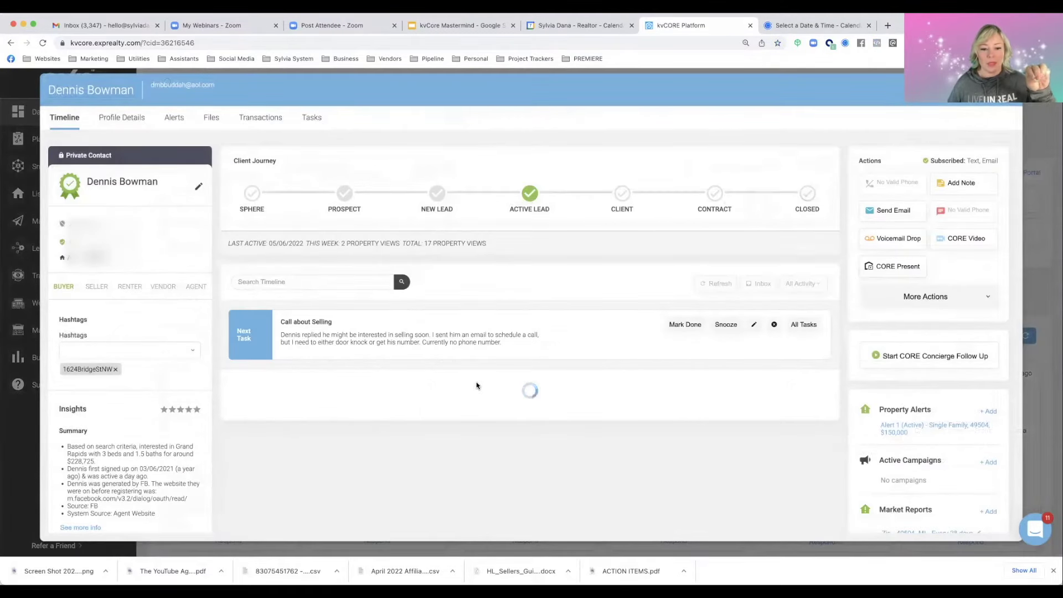
{"action": "scroll", "coordinate": [475, 388], "scroll_direction": "down", "scroll_amount": 1}
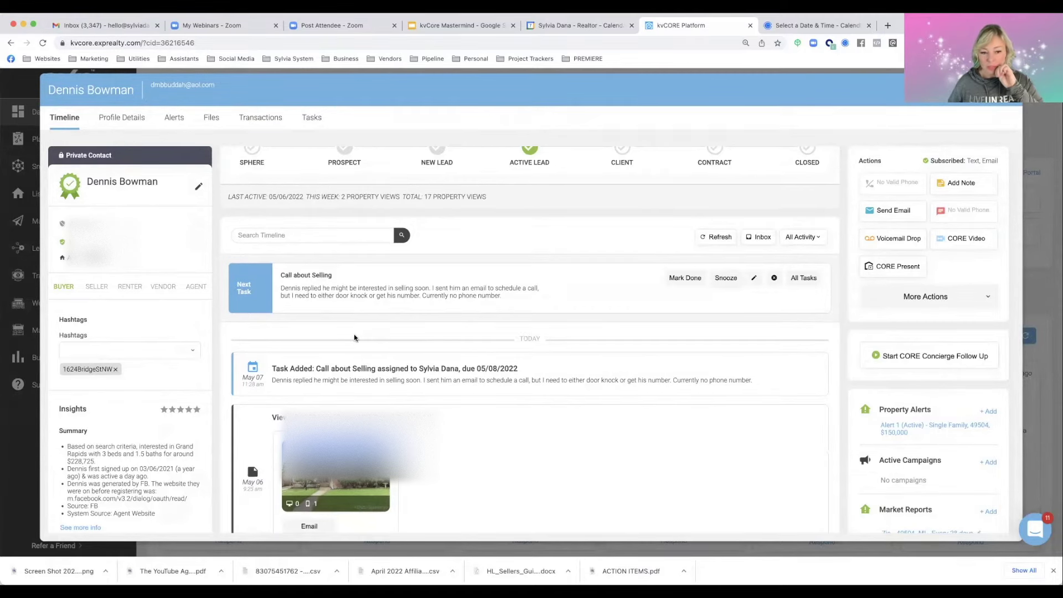
{"action": "scroll", "coordinate": [354, 333], "scroll_direction": "down", "scroll_amount": 2}
{"action": "scroll", "coordinate": [354, 334], "scroll_direction": "up", "scroll_amount": 1}
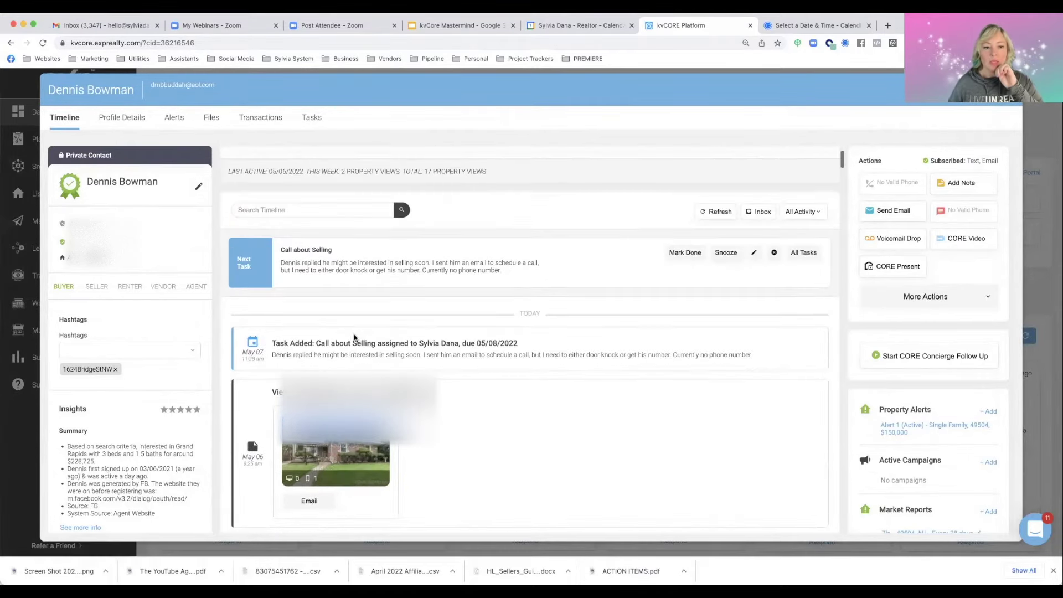
{"action": "key", "text": "Escape"}
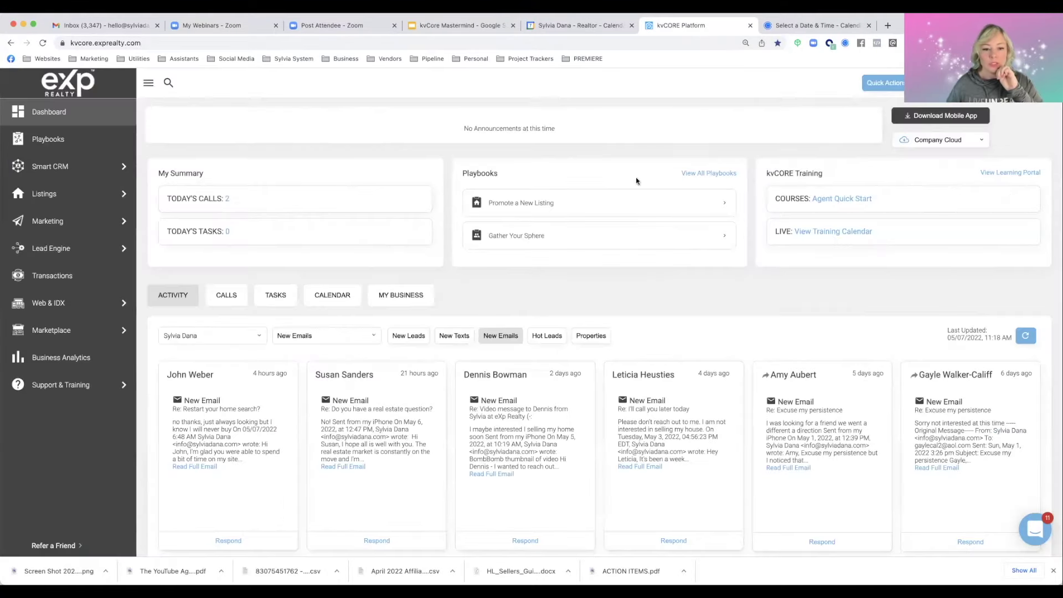
{"action": "left_click", "coordinate": [347, 298]}
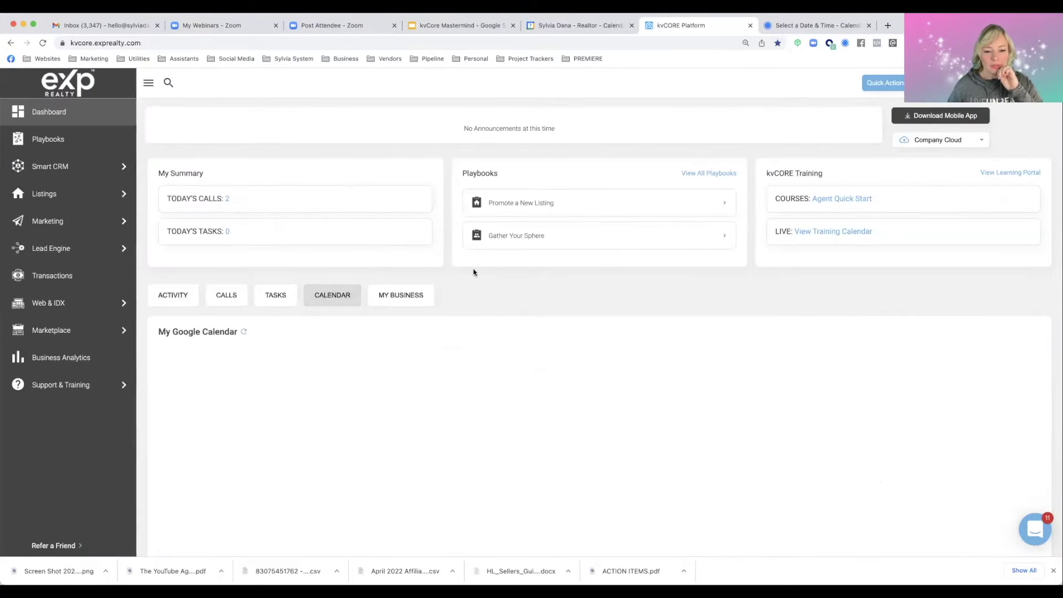
{"action": "scroll", "coordinate": [474, 274], "scroll_direction": "down", "scroll_amount": 3}
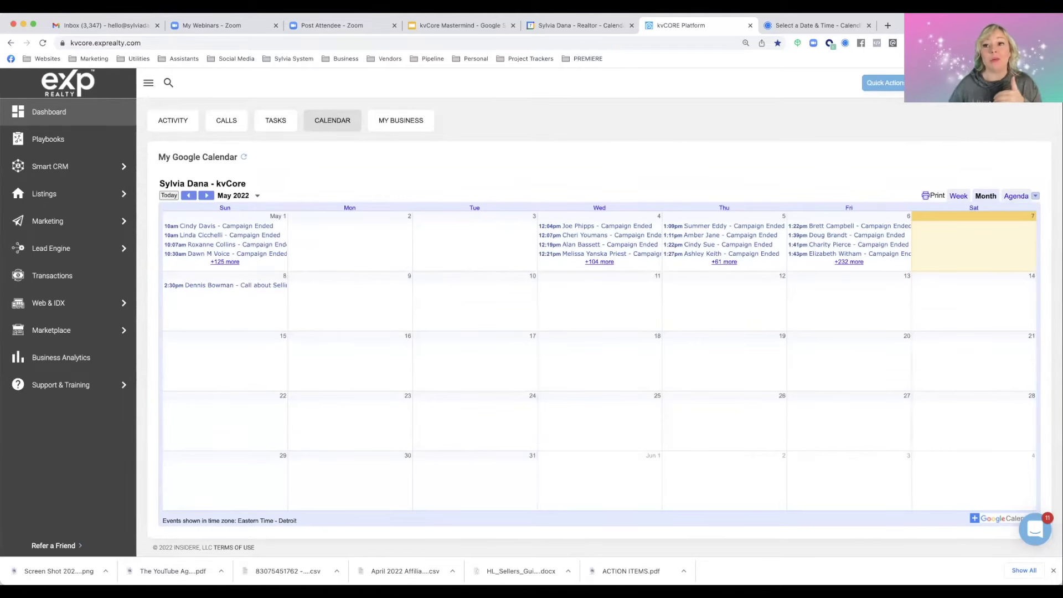
Open the May 8 'Call about Selling' event in Google Calendar and follow its kvCORE lead link
{"action": "left_click_drag", "start_coordinate": [579, 24], "coordinate": [820, 25]}
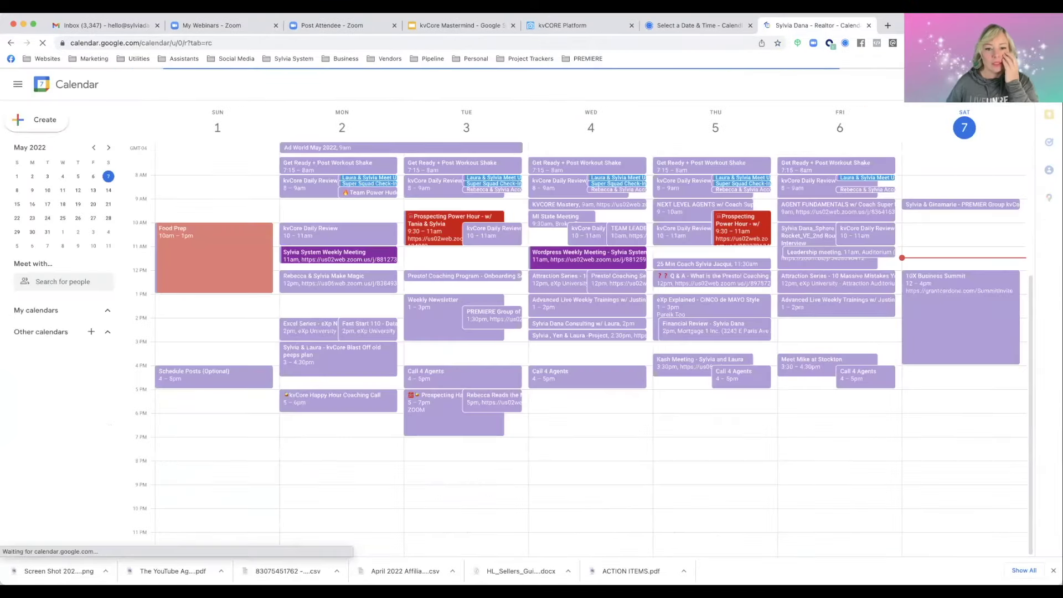
{"action": "scroll", "coordinate": [100, 443], "scroll_direction": "down", "scroll_amount": 1}
{"action": "left_click", "coordinate": [192, 85]}
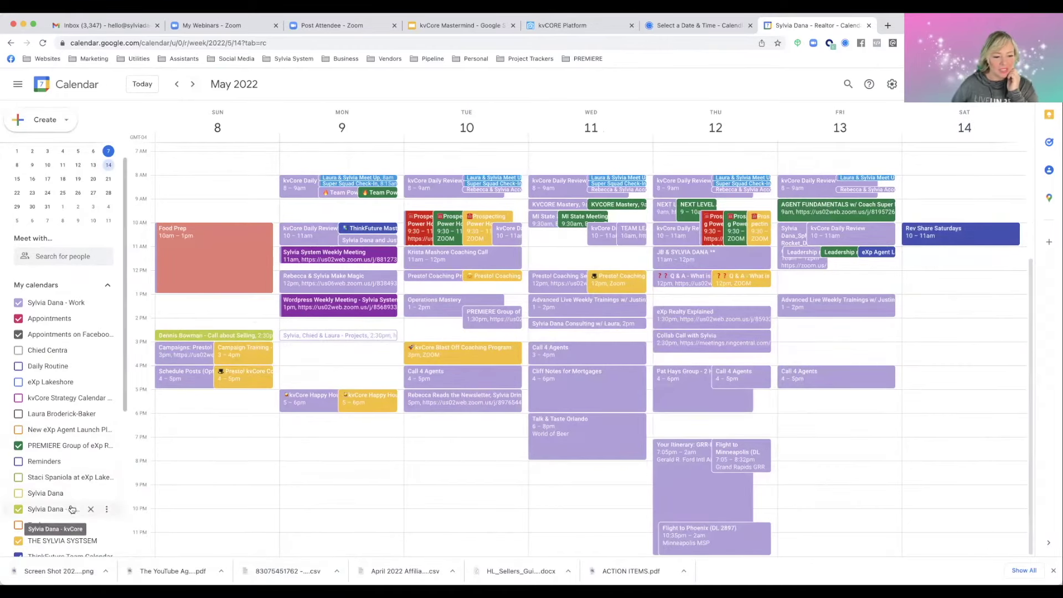
{"action": "left_click", "coordinate": [180, 337]}
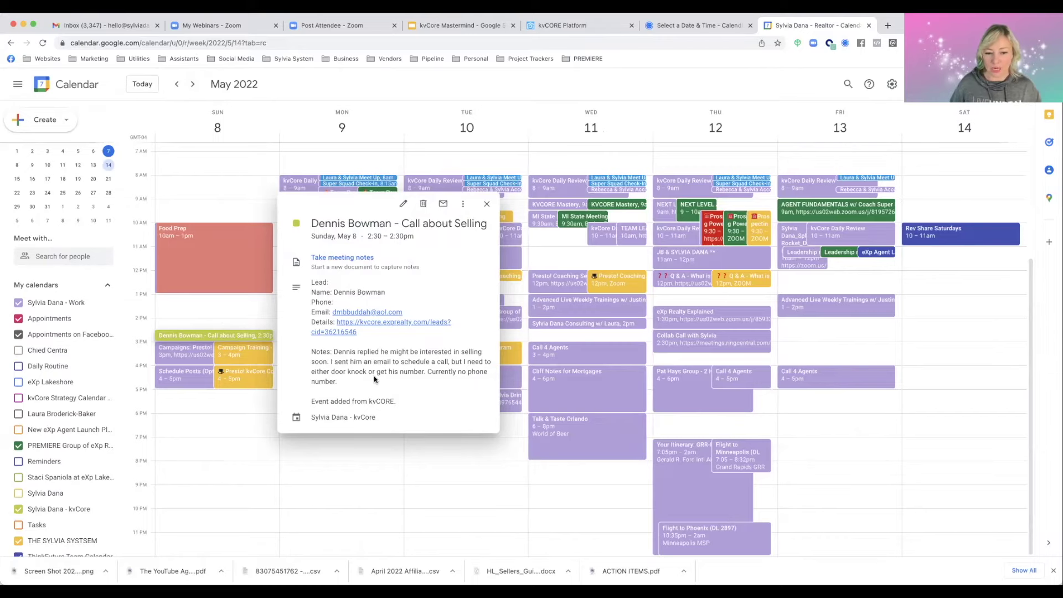
{"action": "left_click", "coordinate": [372, 327]}
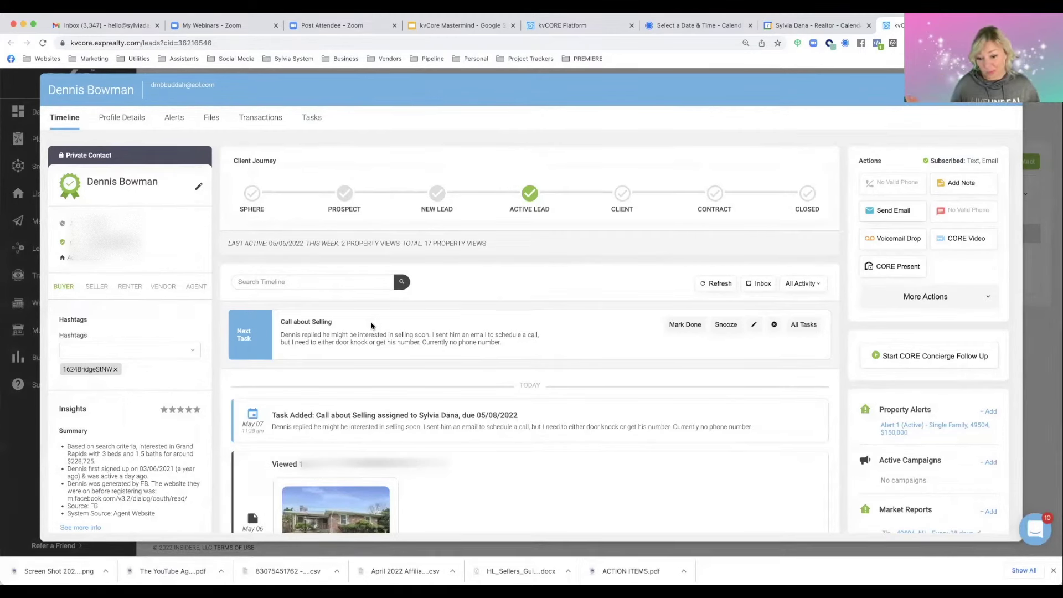
Close the contact record with Escape
{"action": "key", "text": "Escape"}
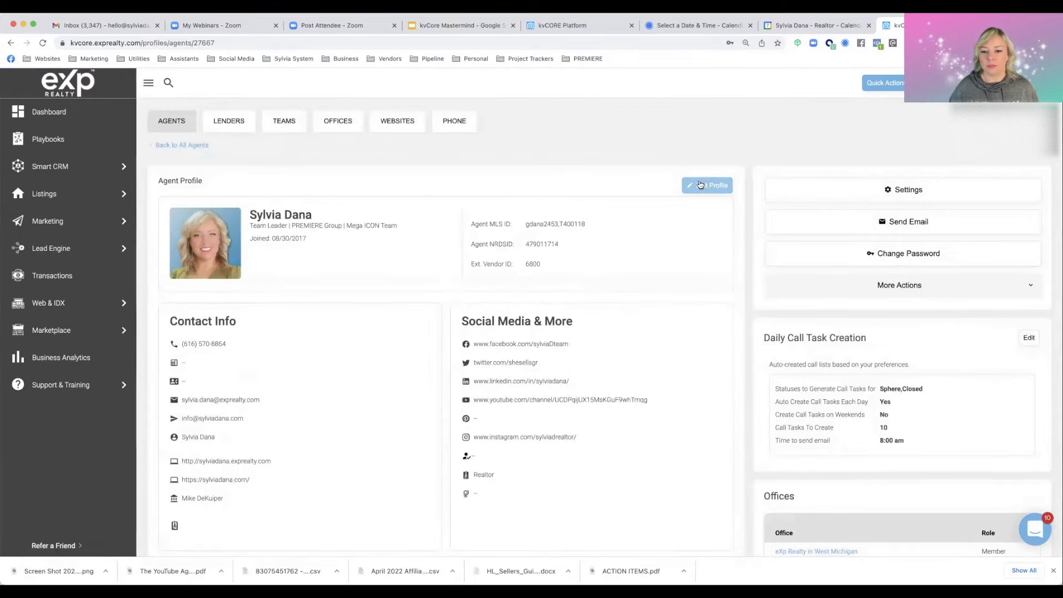
Edit the agent profile to review the From Email and From Name fields, then view notifications
{"action": "left_click", "coordinate": [700, 185]}
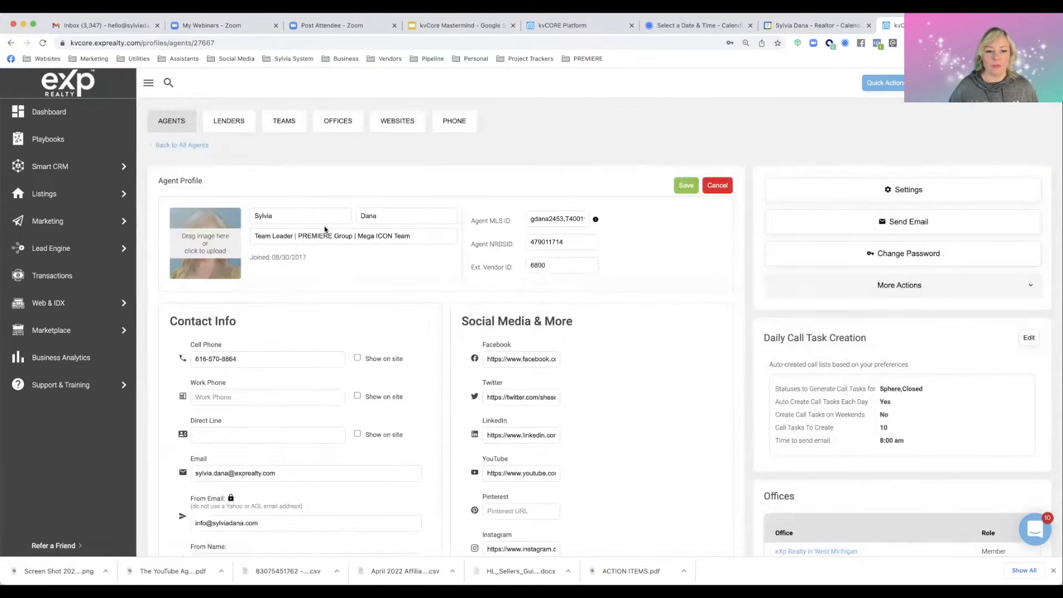
{"action": "scroll", "coordinate": [327, 228], "scroll_direction": "down", "scroll_amount": 5}
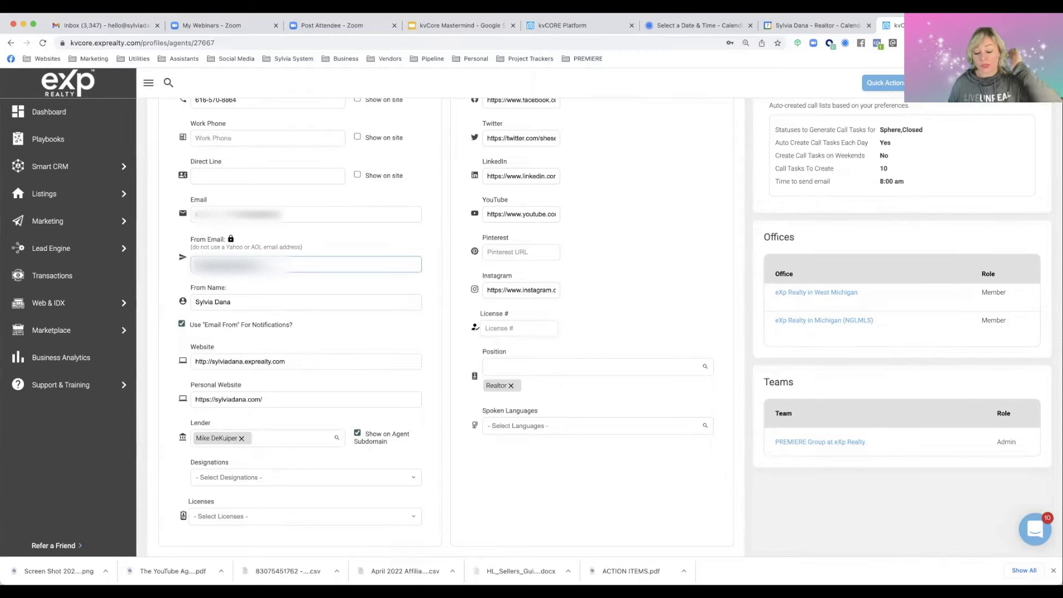
{"action": "left_click", "coordinate": [239, 297]}
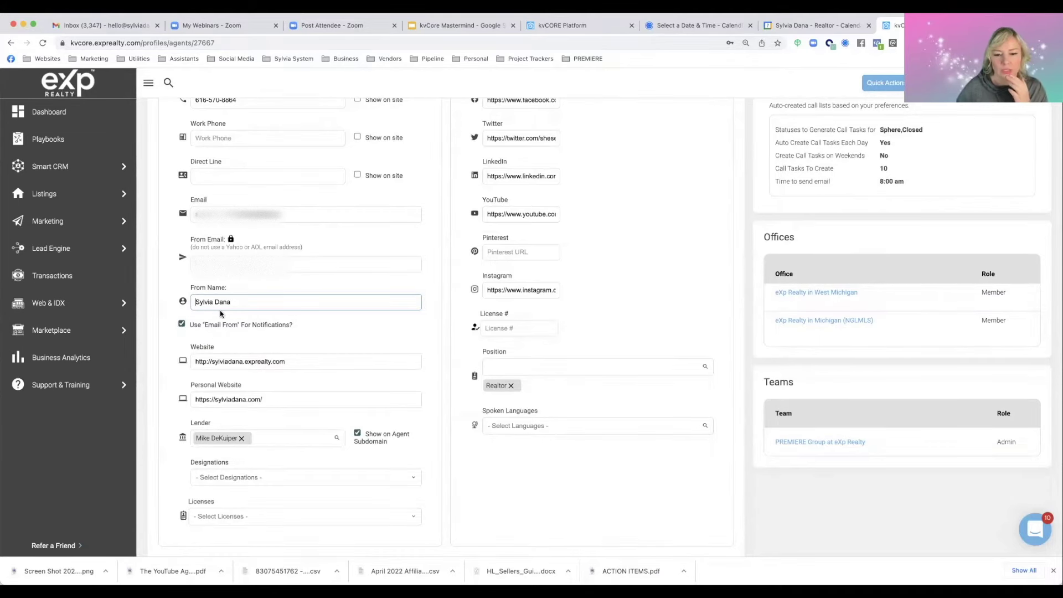
{"action": "scroll", "coordinate": [221, 313], "scroll_direction": "up", "scroll_amount": 5}
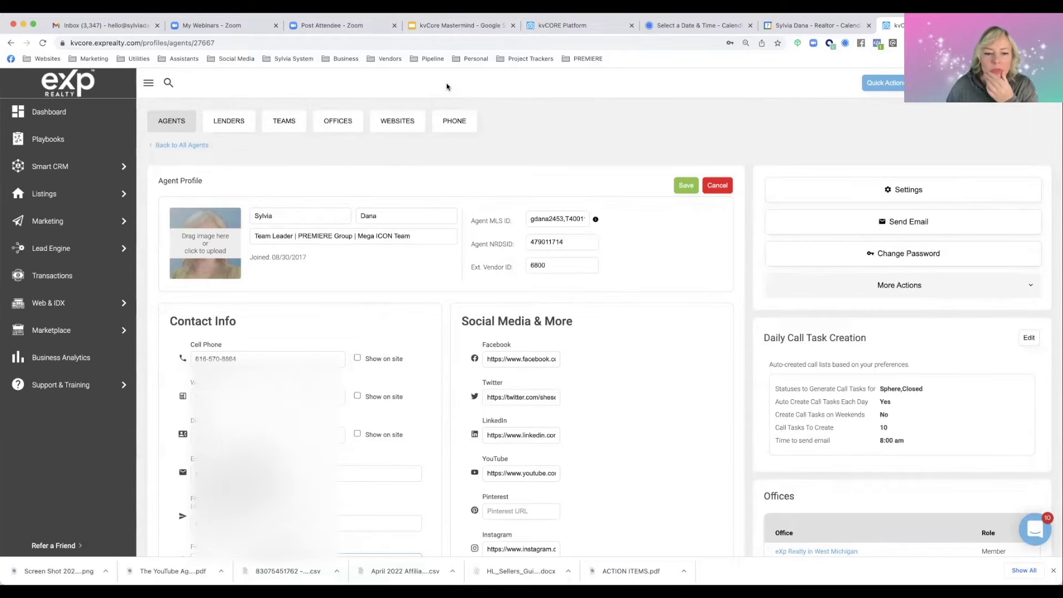
{"action": "scroll", "coordinate": [400, 158], "scroll_direction": "down", "scroll_amount": 3}
{"action": "scroll", "coordinate": [401, 155], "scroll_direction": "up", "scroll_amount": 3}
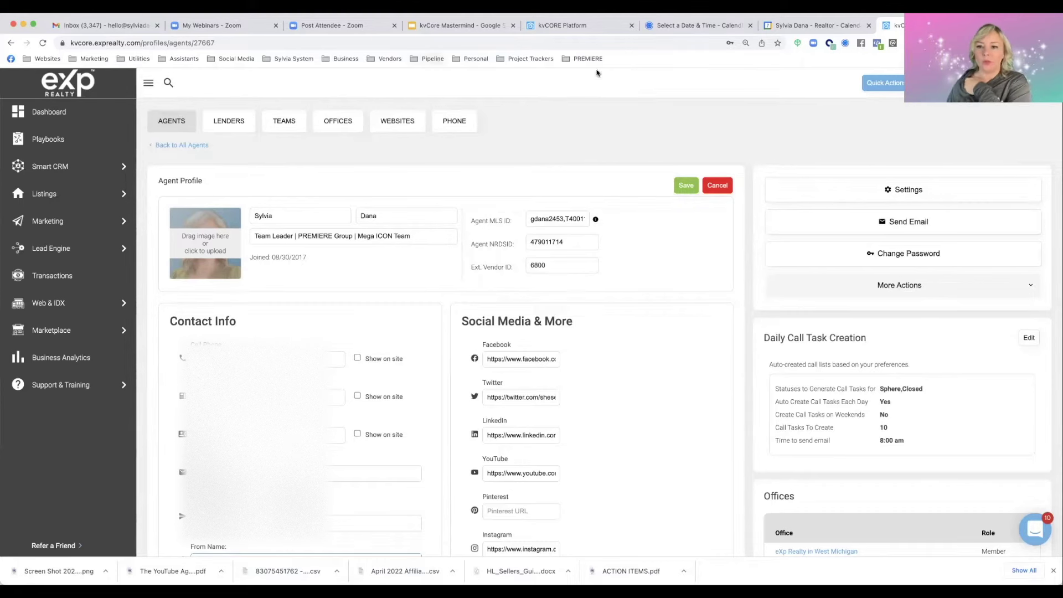
{"action": "left_click", "coordinate": [942, 82]}
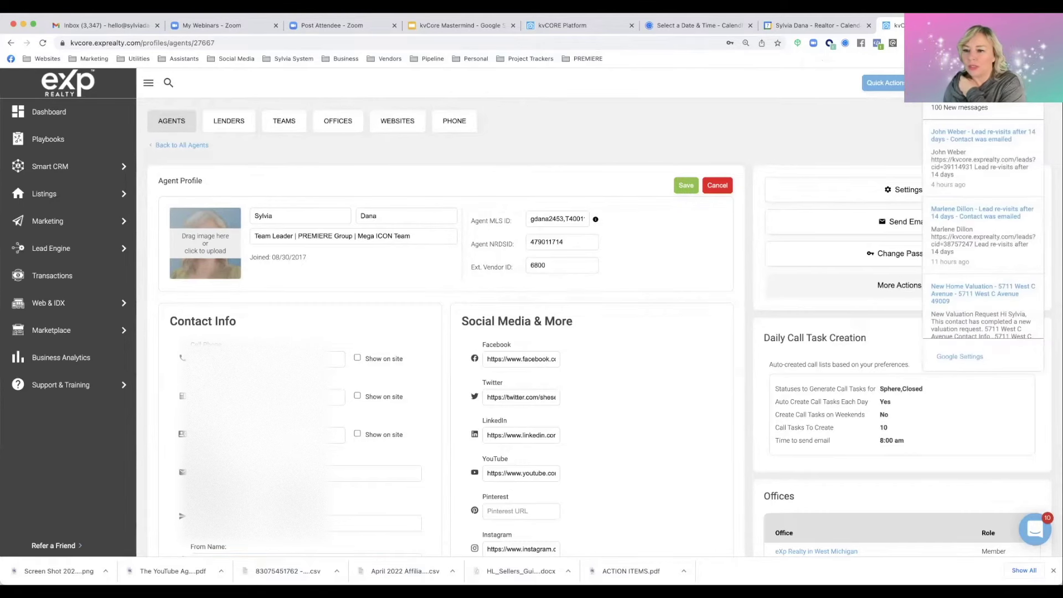
Confirm that Google email and calendar sync are both on for the synced account, then close the settings
{"action": "left_click", "coordinate": [945, 357]}
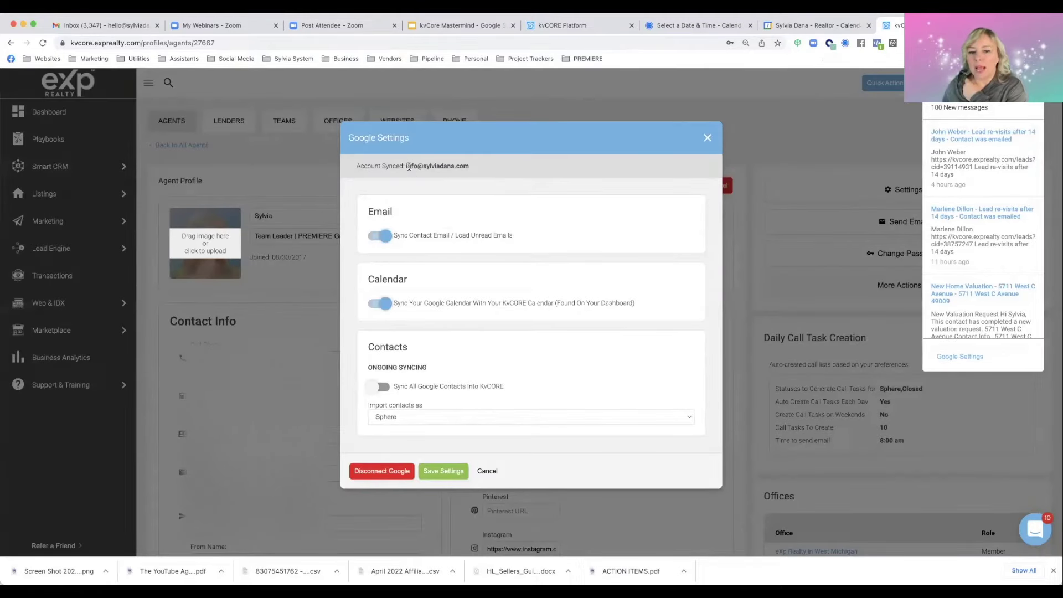
{"action": "left_click_drag", "start_coordinate": [405, 166], "coordinate": [474, 169]}
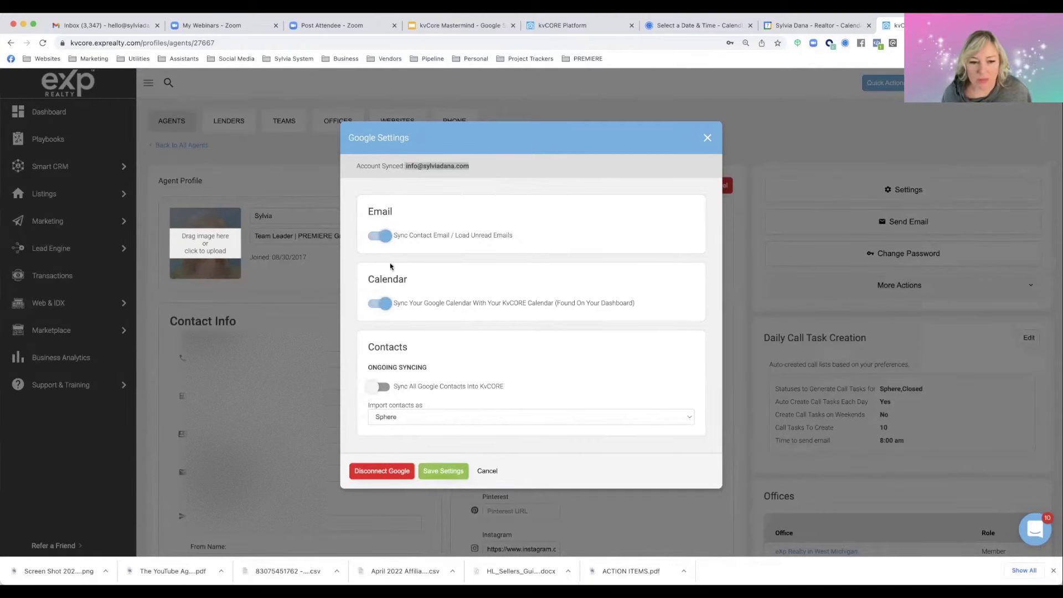
{"action": "key", "text": "Escape"}
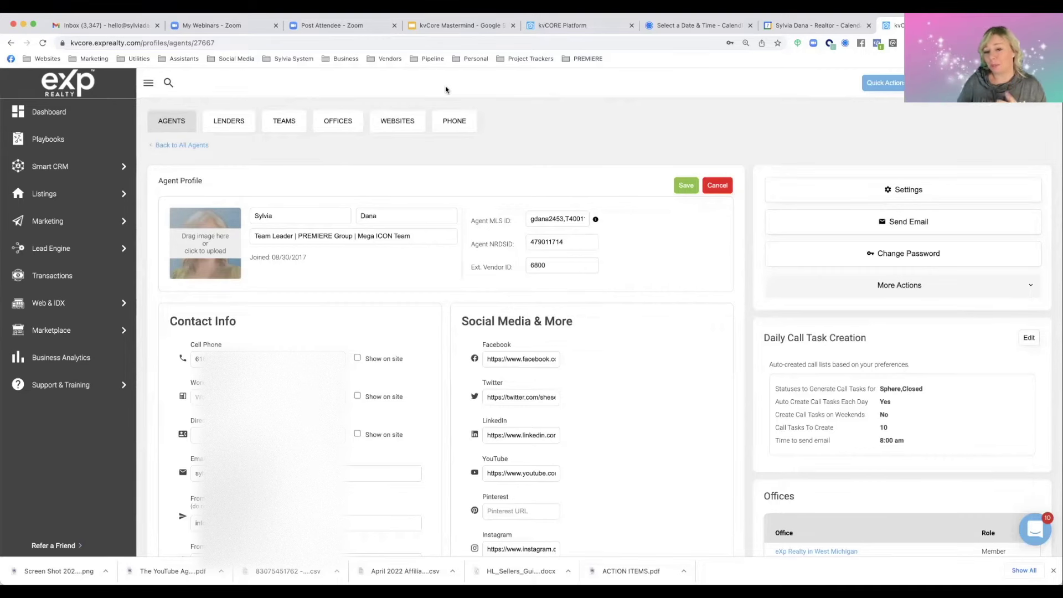
Open My Profile and review its contact, website and lender details, then go to the Gmail inbox
{"action": "left_click", "coordinate": [1046, 83]}
{"action": "left_click", "coordinate": [991, 169]}
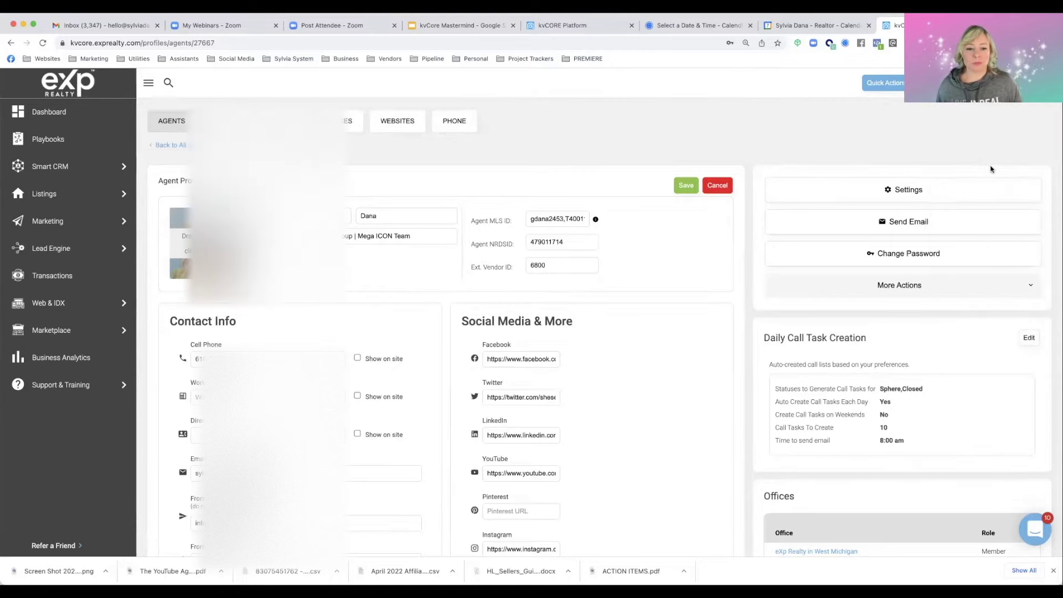
{"action": "scroll", "coordinate": [374, 317], "scroll_direction": "down", "scroll_amount": 5}
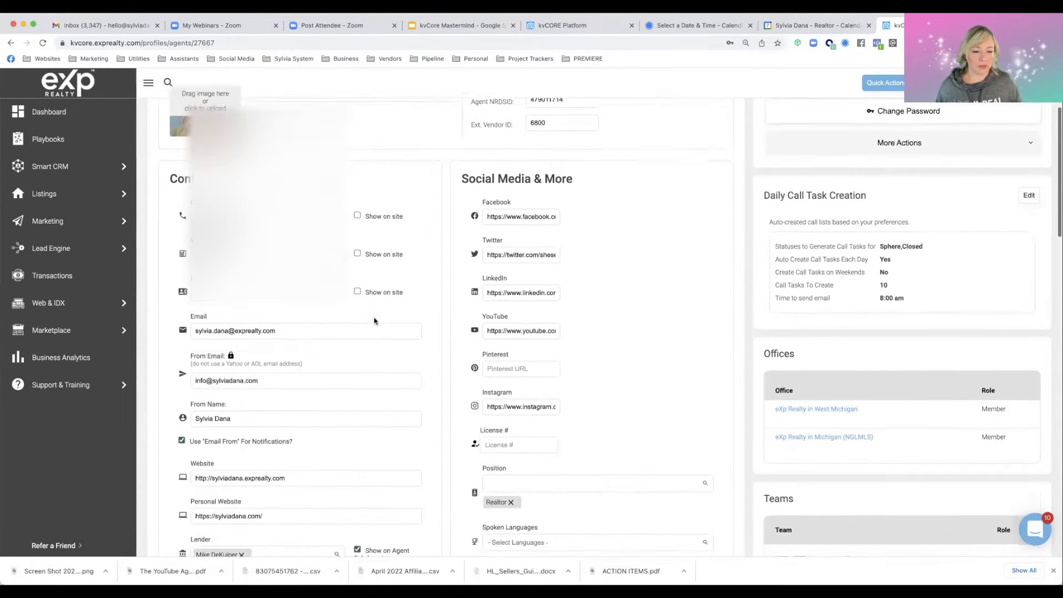
{"action": "scroll", "coordinate": [375, 320], "scroll_direction": "down", "scroll_amount": 1}
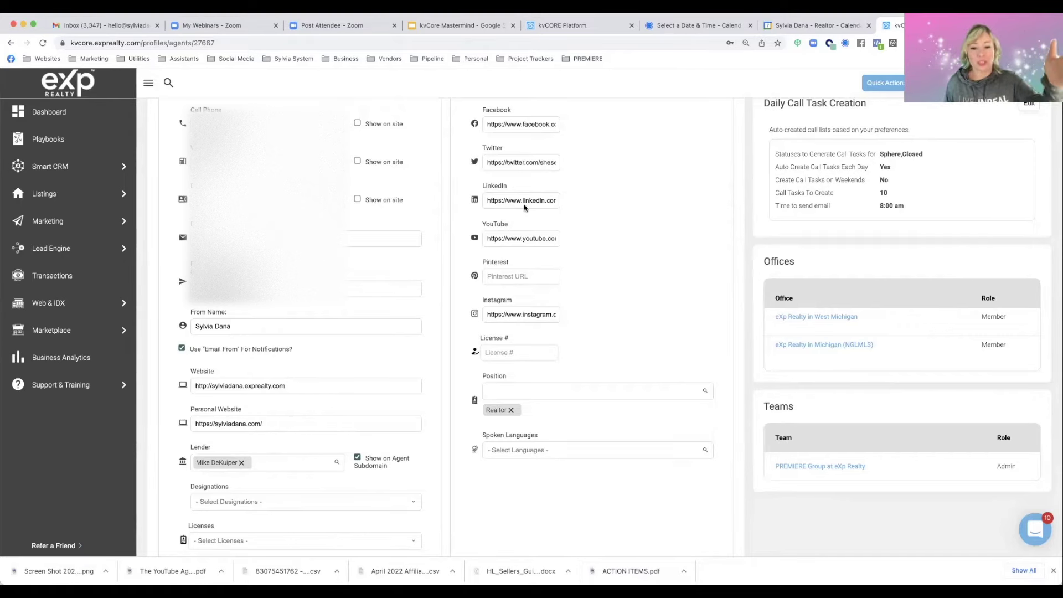
{"action": "left_click", "coordinate": [114, 25]}
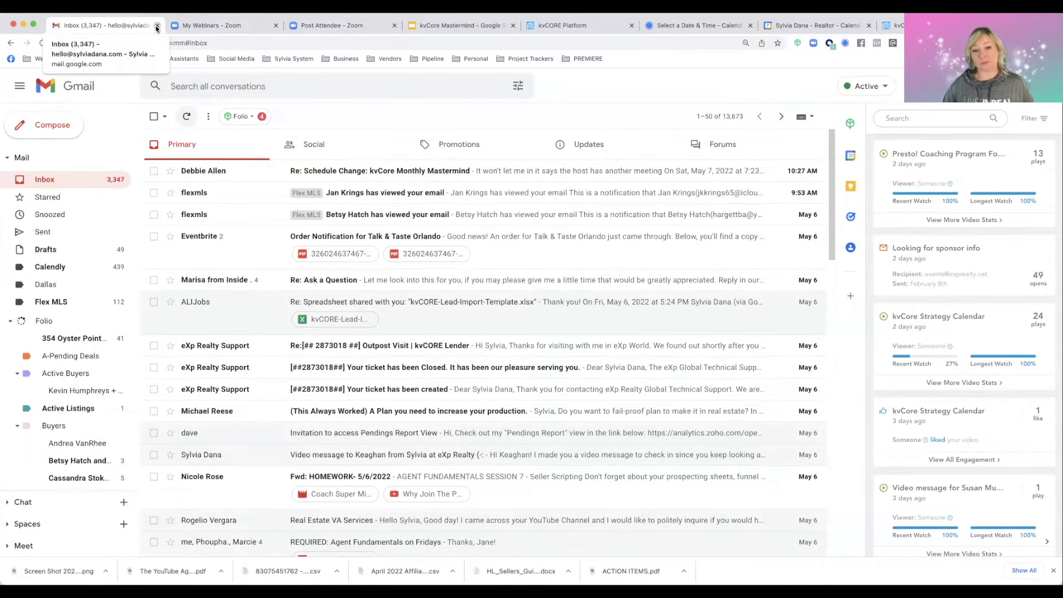
Hide the Work, Appointments, PREMIERE Group, ThinkFuture and other calendars, and show only kvCore Strategy Calendar
{"action": "left_click", "coordinate": [823, 28]}
{"action": "left_click", "coordinate": [487, 204]}
{"action": "left_click", "coordinate": [18, 302]}
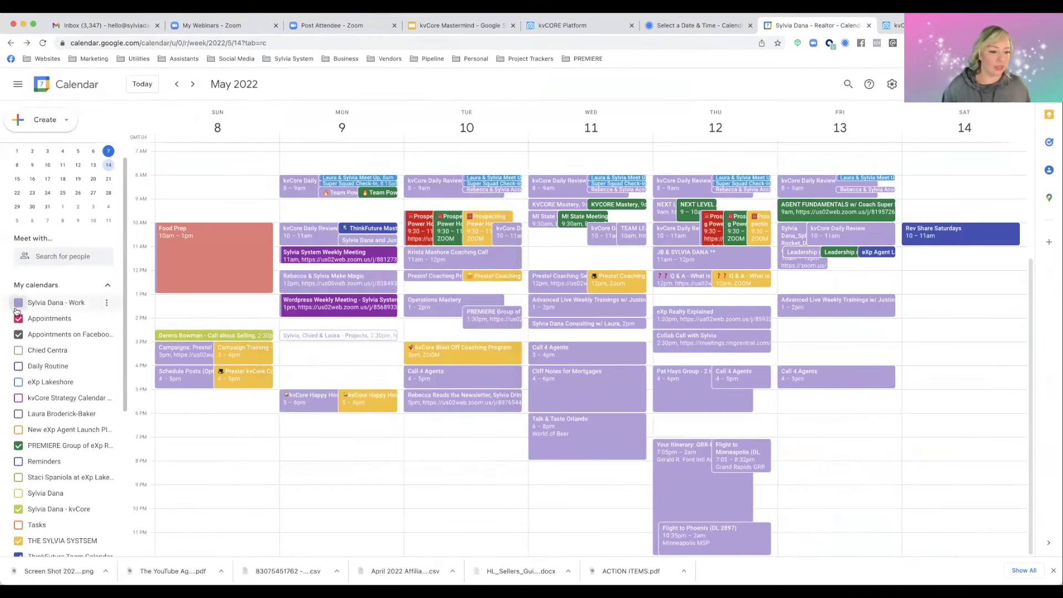
{"action": "left_click", "coordinate": [18, 318]}
{"action": "left_click", "coordinate": [19, 445]}
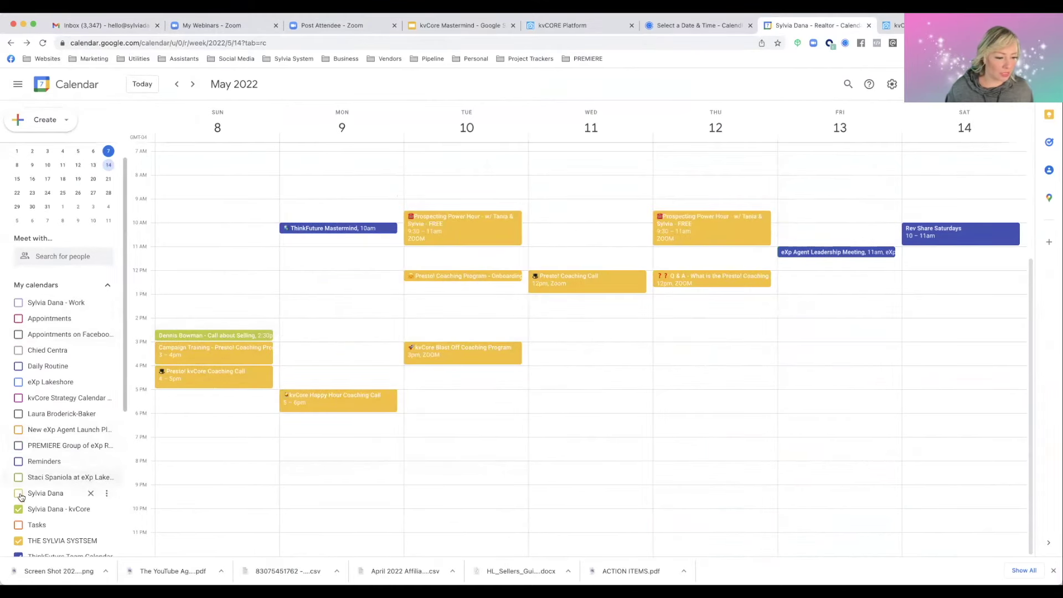
{"action": "scroll", "coordinate": [20, 476], "scroll_direction": "down", "scroll_amount": 2}
{"action": "left_click", "coordinate": [19, 460]}
{"action": "left_click", "coordinate": [18, 508]}
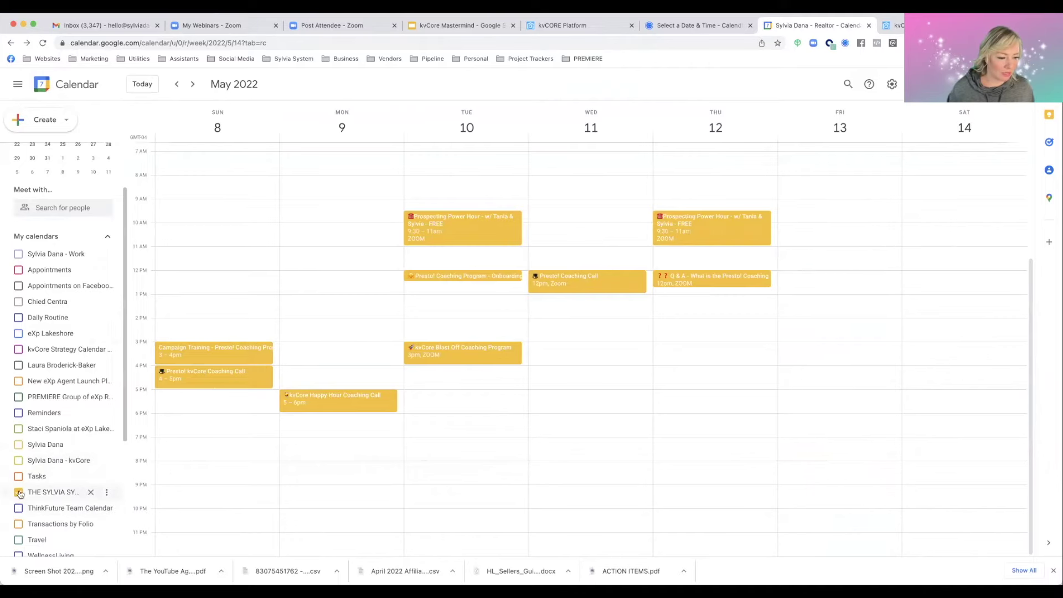
{"action": "left_click", "coordinate": [19, 492]}
{"action": "scroll", "coordinate": [20, 493], "scroll_direction": "down", "scroll_amount": 4}
{"action": "scroll", "coordinate": [24, 493], "scroll_direction": "up", "scroll_amount": 5}
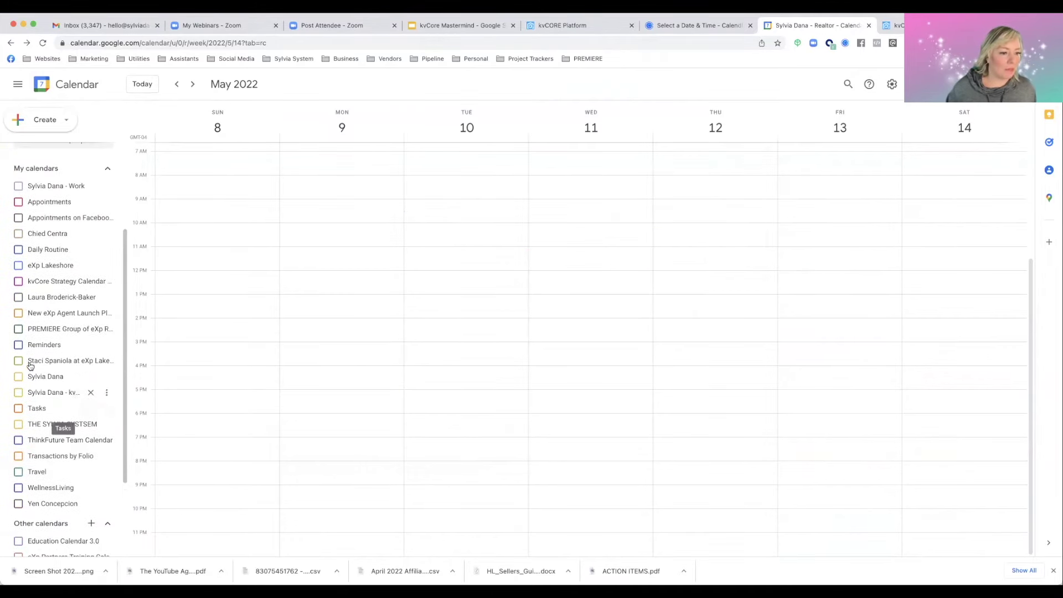
{"action": "left_click", "coordinate": [19, 282]}
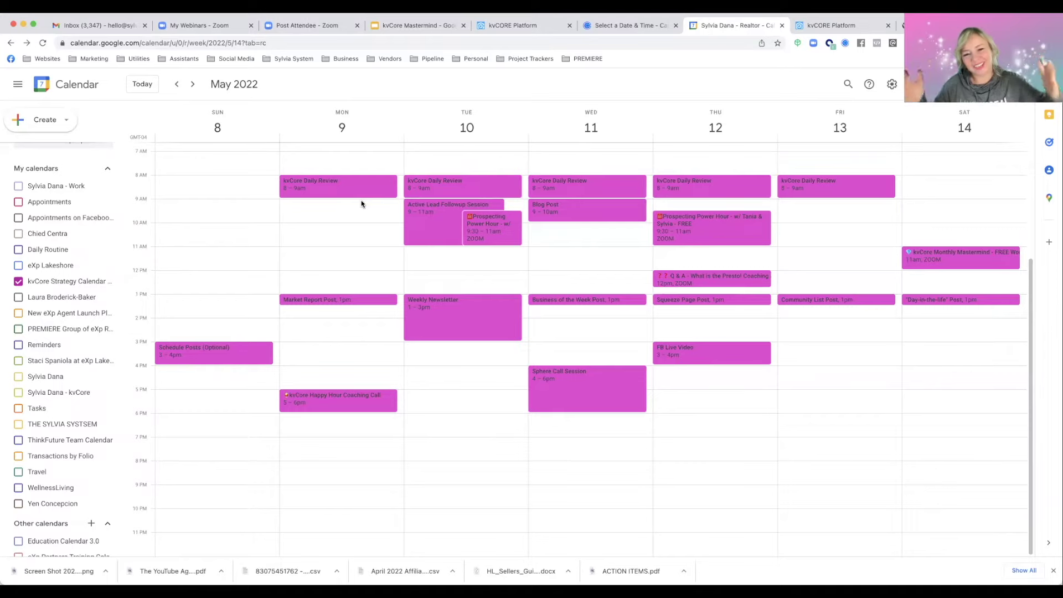
Open Wednesday's May 11 kvCore Daily Review (8–9am) and highlight its time-block copying instructions
{"action": "left_click", "coordinate": [360, 192]}
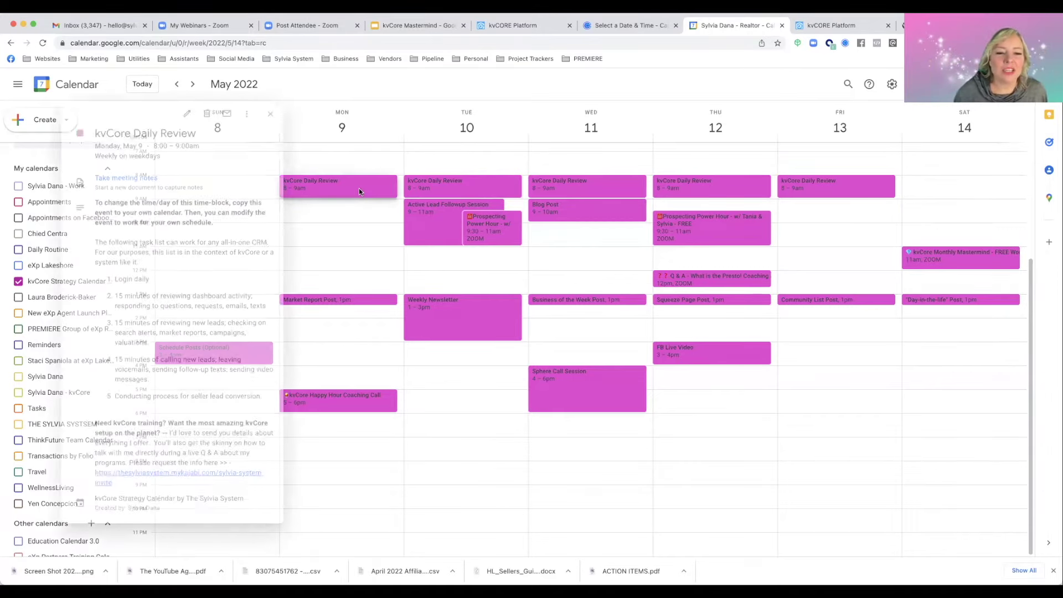
{"action": "key", "text": "super+equal"}
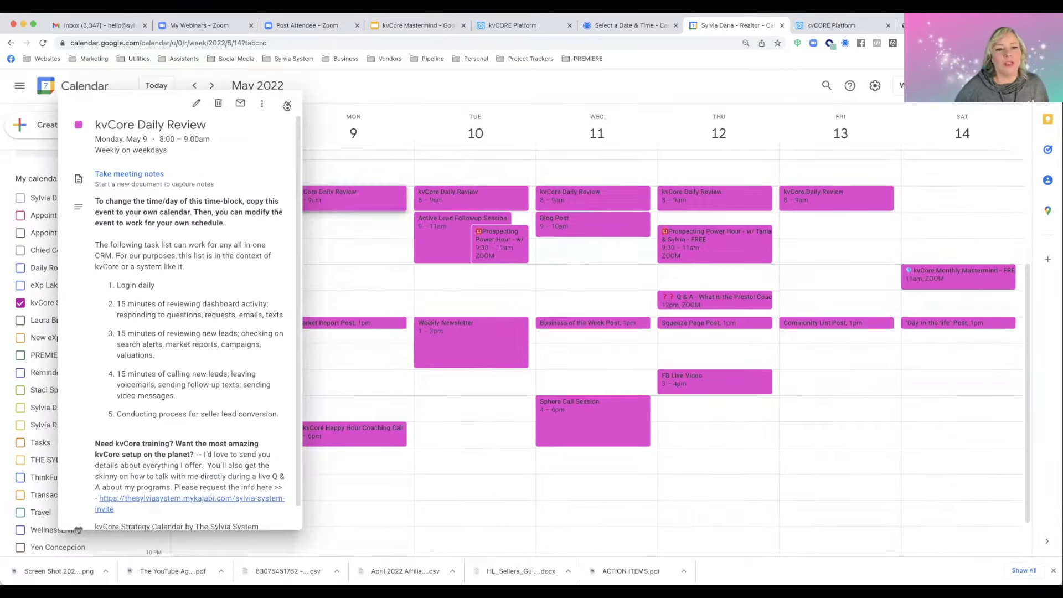
{"action": "left_click", "coordinate": [288, 105]}
{"action": "left_click", "coordinate": [574, 202]}
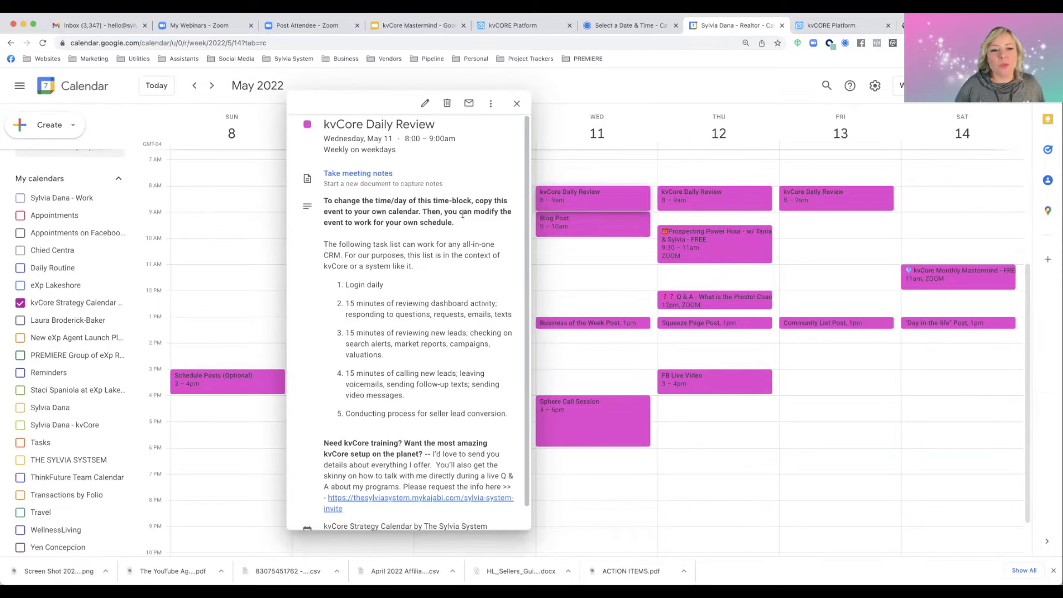
{"action": "left_click_drag", "start_coordinate": [326, 200], "coordinate": [459, 222]}
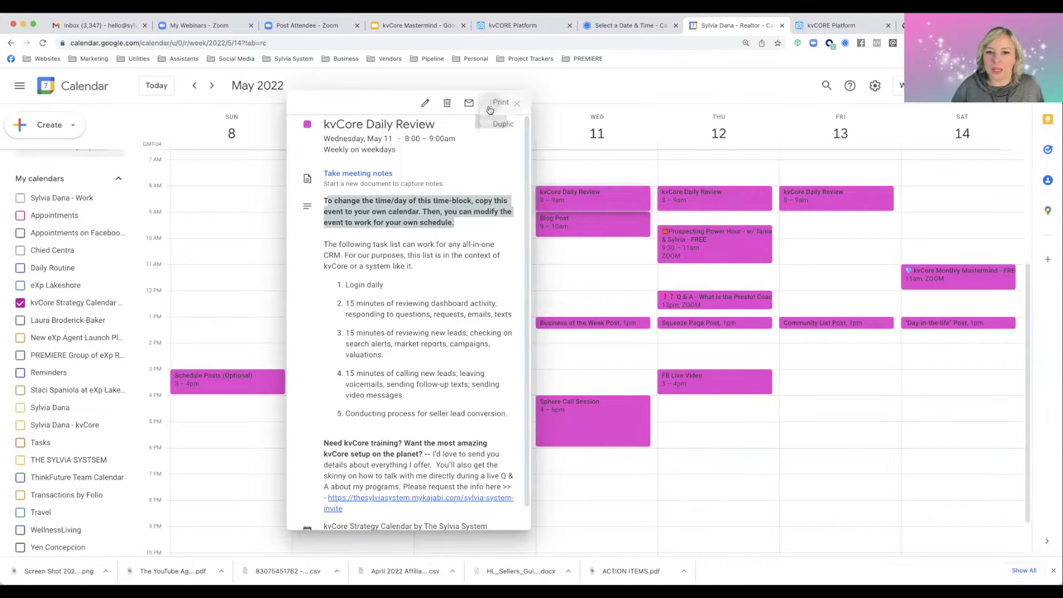
Check the event's Copy to options and Tuesday's Login daily step, then return to the kvCORE dashboard
{"action": "left_click", "coordinate": [490, 105]}
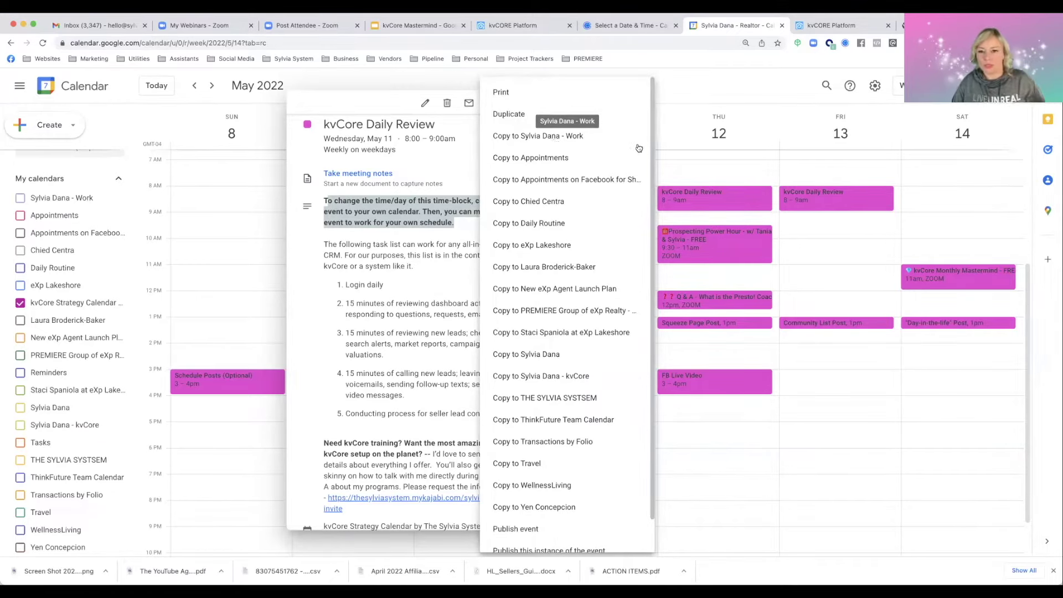
{"action": "left_click", "coordinate": [660, 145]}
{"action": "left_click", "coordinate": [483, 194]}
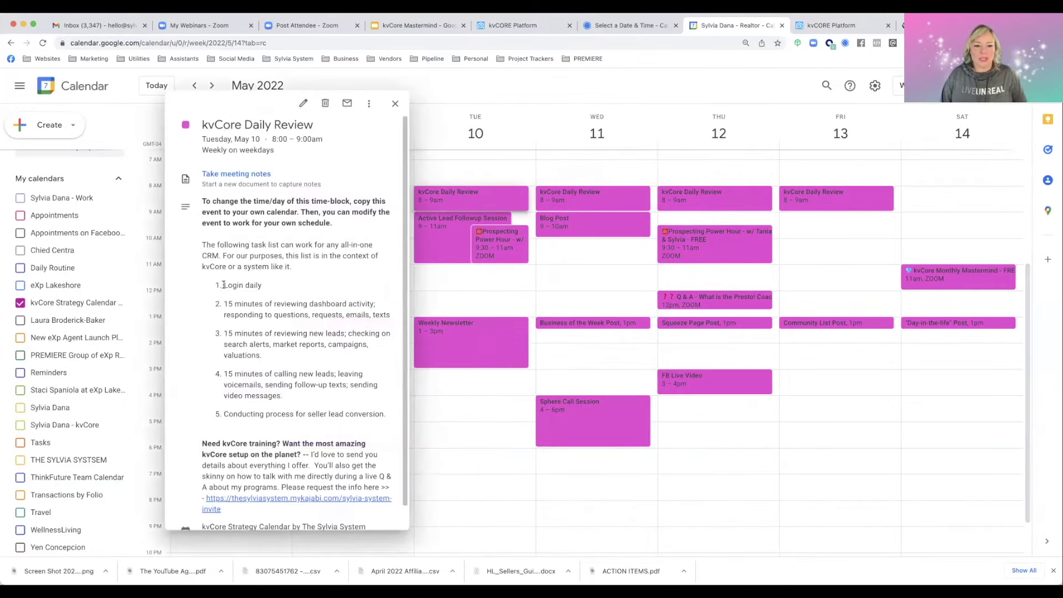
{"action": "left_click_drag", "start_coordinate": [224, 284], "coordinate": [389, 313]}
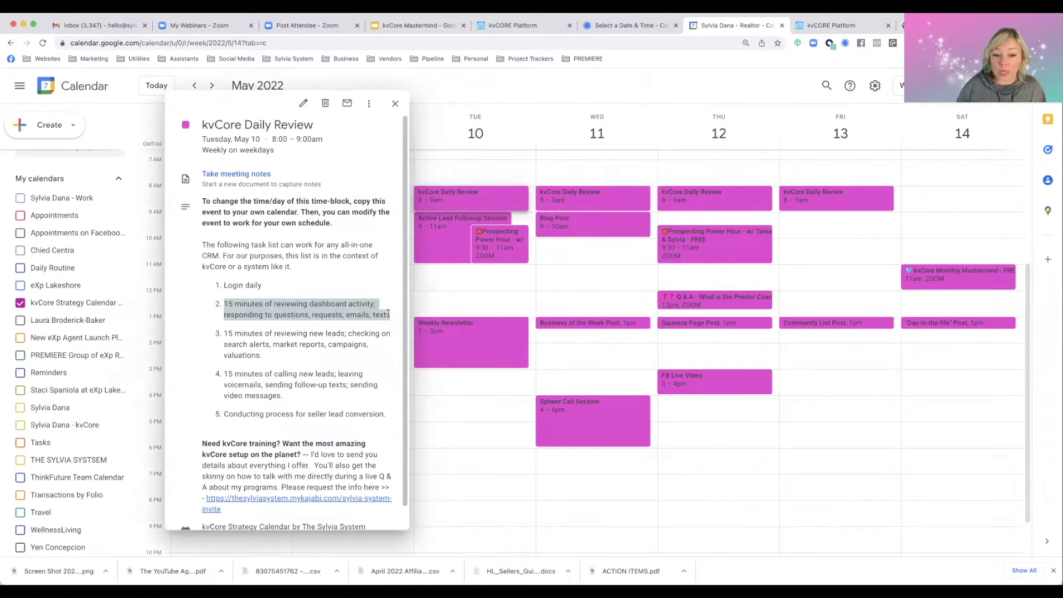
{"action": "left_click", "coordinate": [812, 28]}
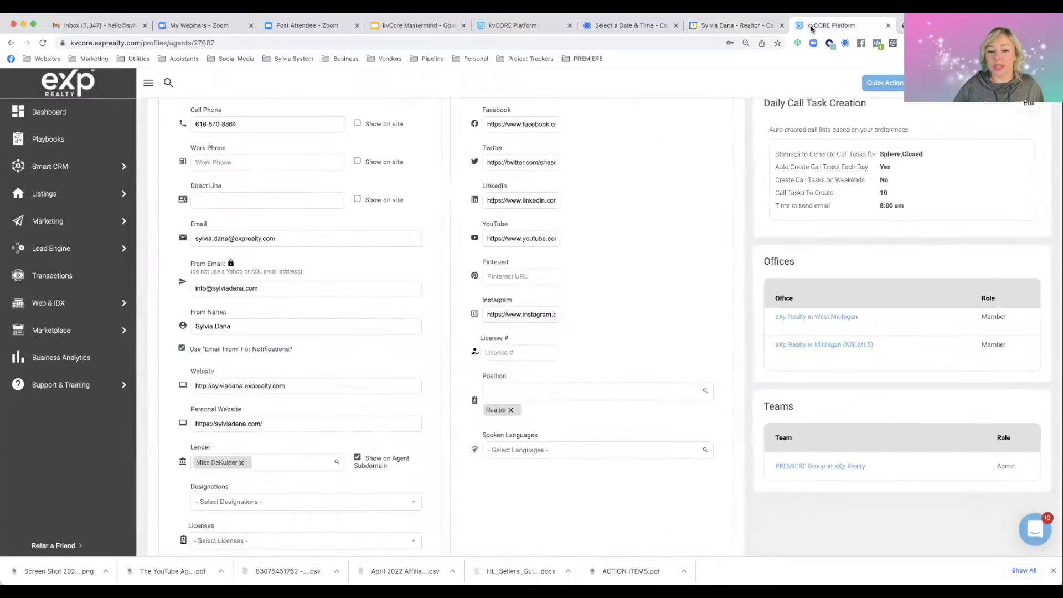
{"action": "left_click", "coordinate": [92, 80]}
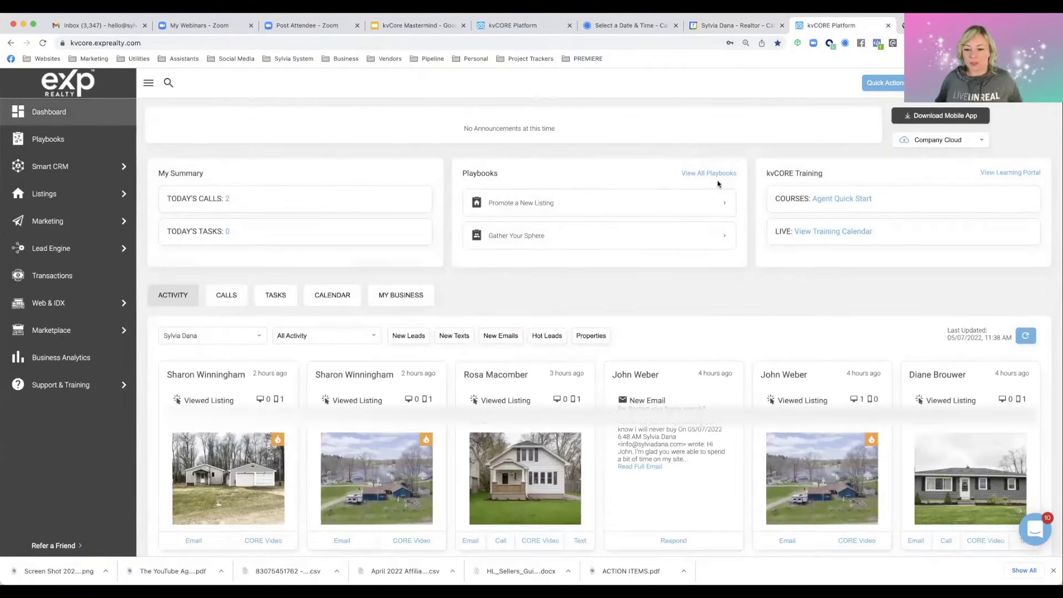
Filter the dashboard activity feed by Questions, Showing Requests, New Texts, and finally New Emails
{"action": "left_click", "coordinate": [291, 334]}
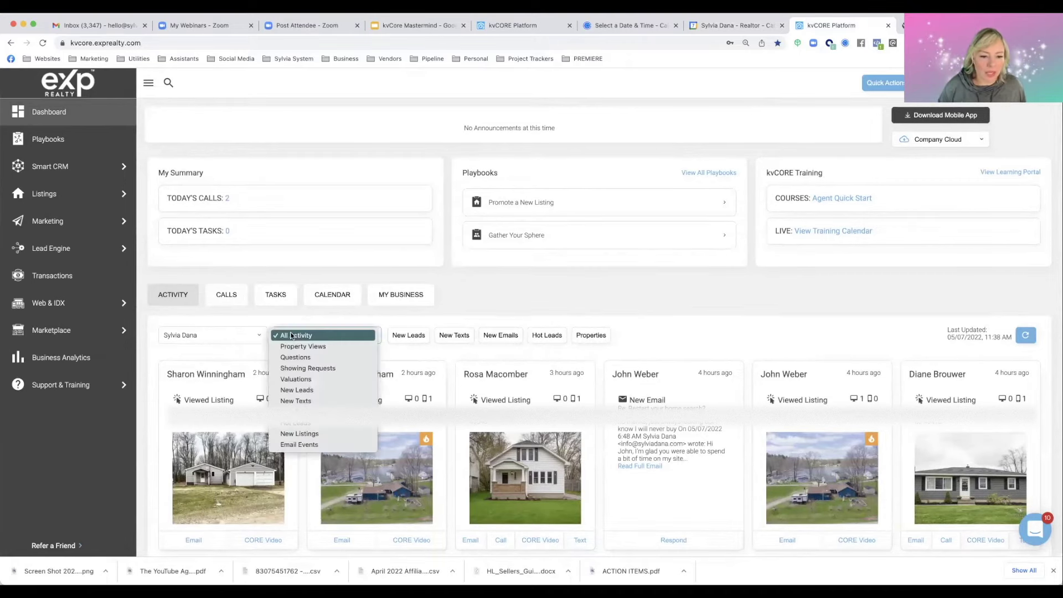
{"action": "left_click", "coordinate": [309, 358]}
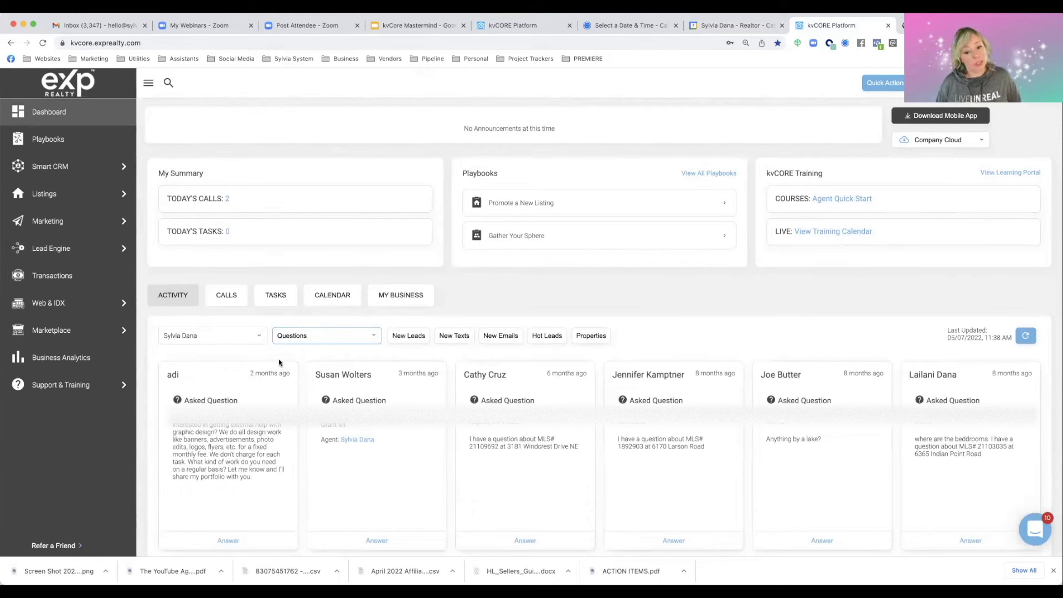
{"action": "left_click", "coordinate": [313, 339]}
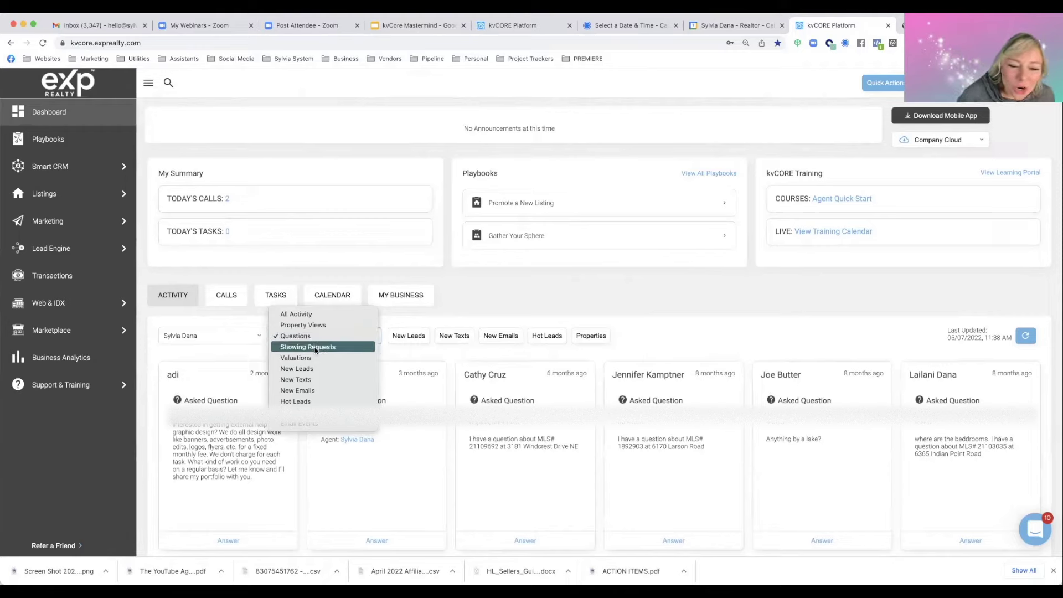
{"action": "left_click", "coordinate": [315, 349]}
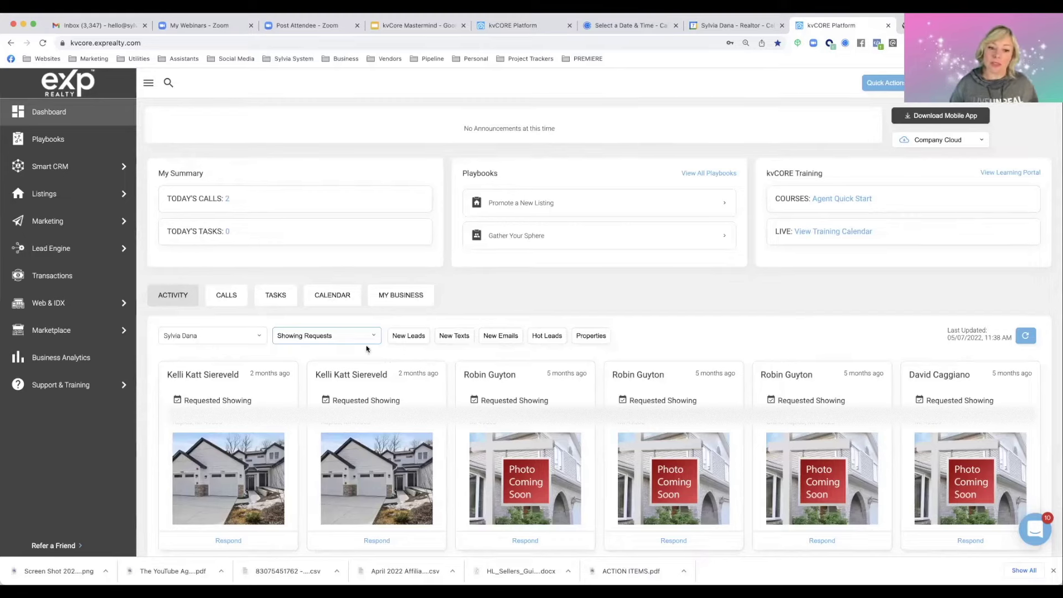
{"action": "left_click", "coordinate": [350, 339]}
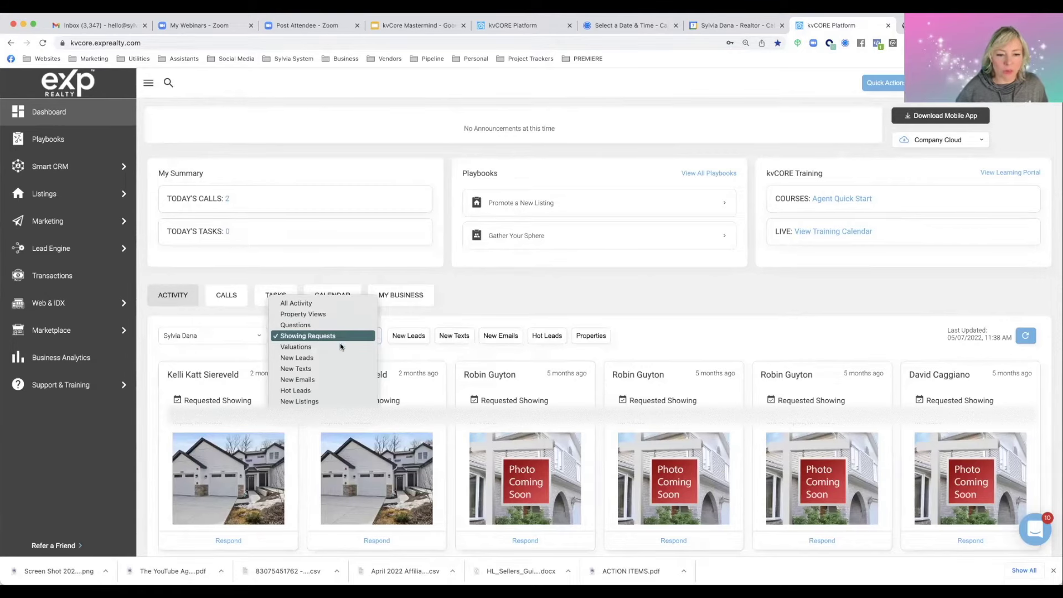
{"action": "left_click", "coordinate": [335, 370]}
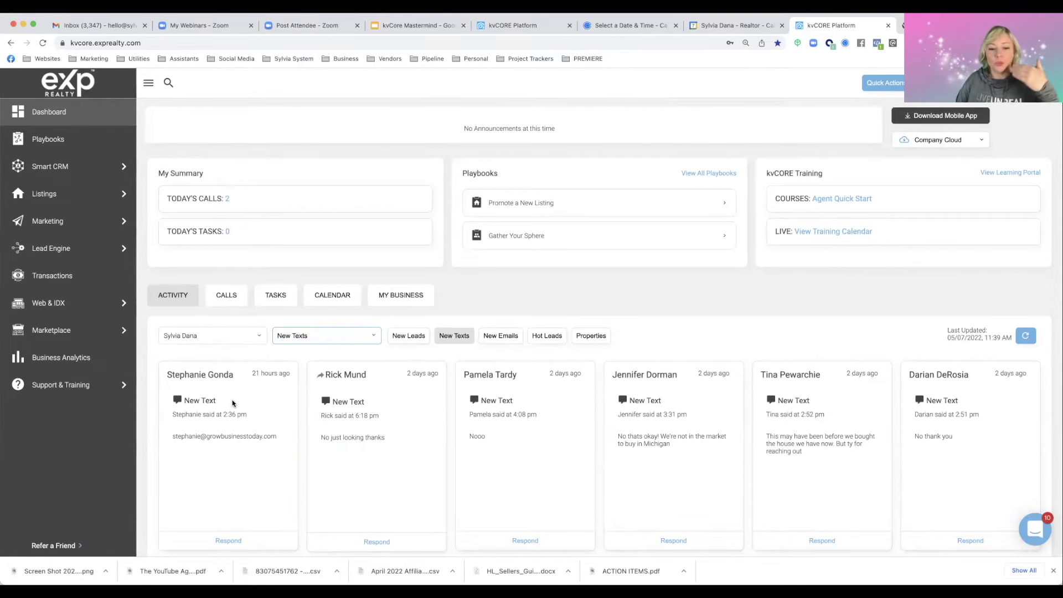
{"action": "left_click", "coordinate": [315, 342]}
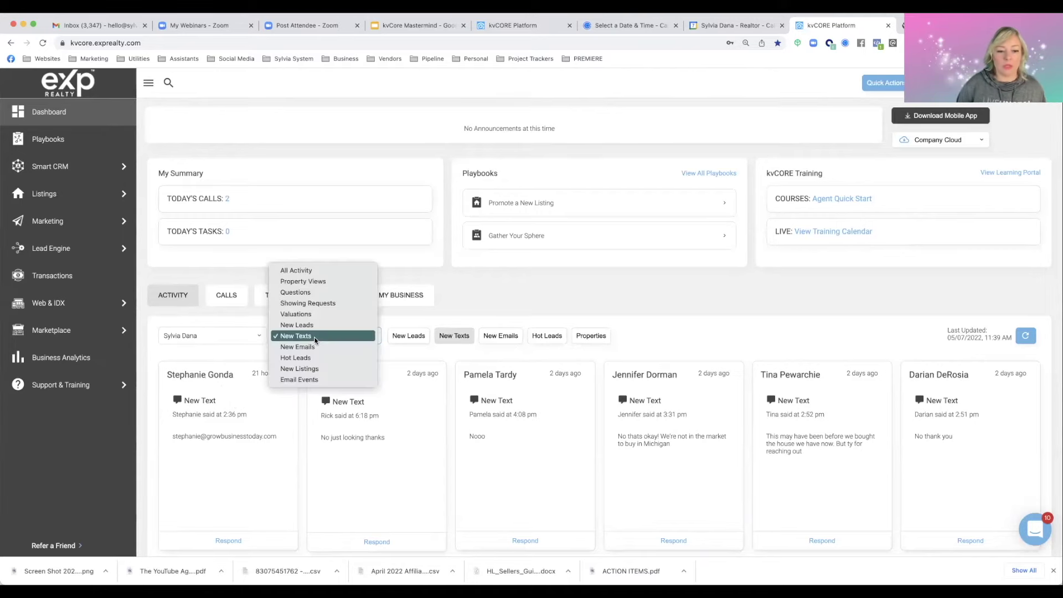
{"action": "left_click", "coordinate": [313, 346]}
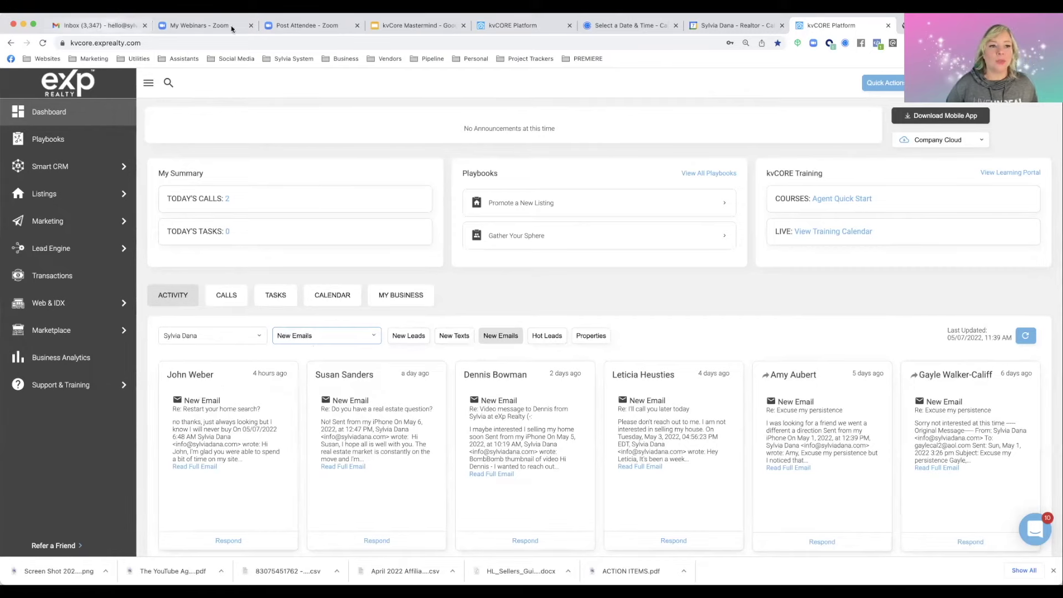
Return to Tuesday's kvCore Daily Review and highlight checklist step 3 about reviewing new leads
{"action": "left_click", "coordinate": [526, 25]}
{"action": "left_click", "coordinate": [731, 25]}
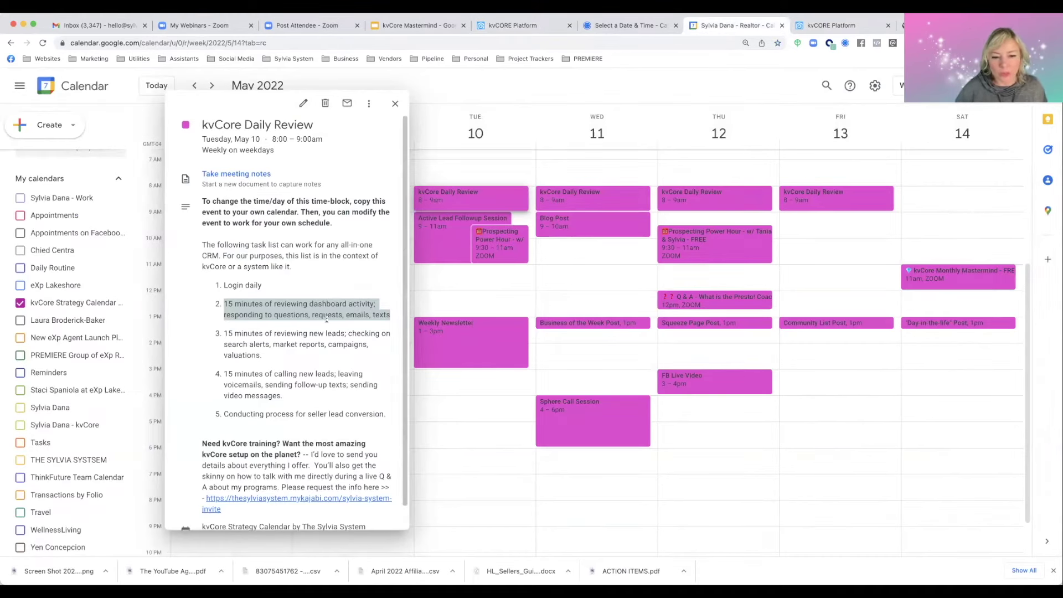
{"action": "left_click", "coordinate": [225, 334]}
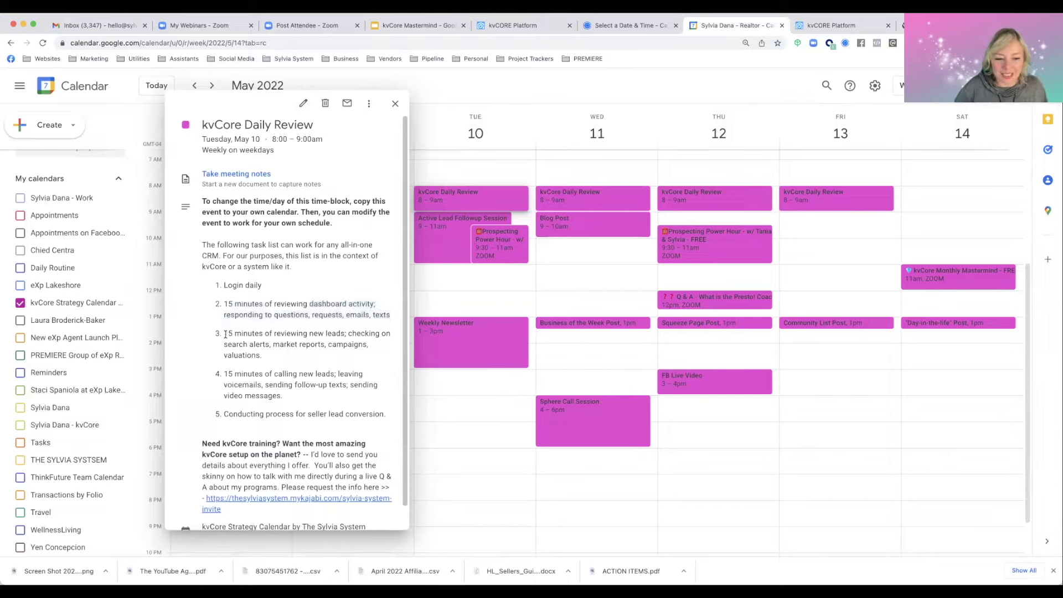
{"action": "left_click_drag", "start_coordinate": [226, 334], "coordinate": [257, 355]}
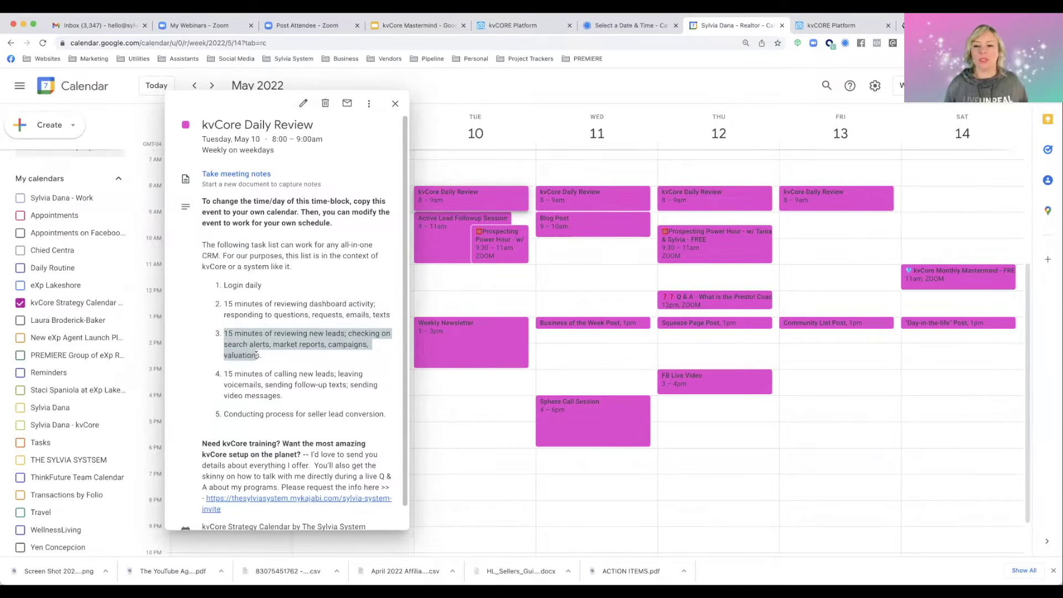
Open Smart CRM contacts, preview the newest 05/06/2022 lead's details, then close them
{"action": "left_click", "coordinate": [831, 25]}
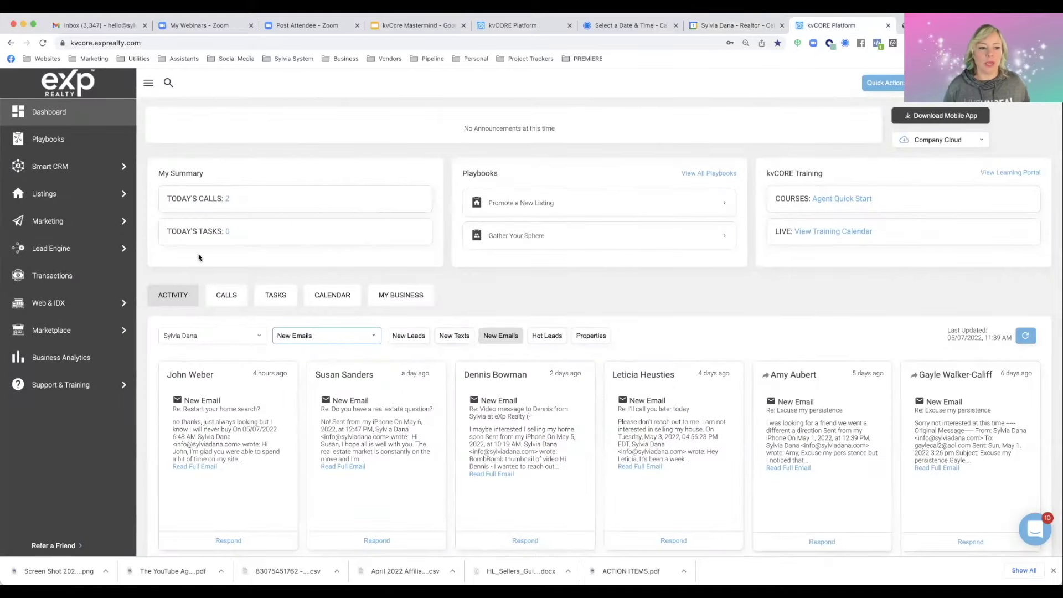
{"action": "left_click", "coordinate": [62, 174]}
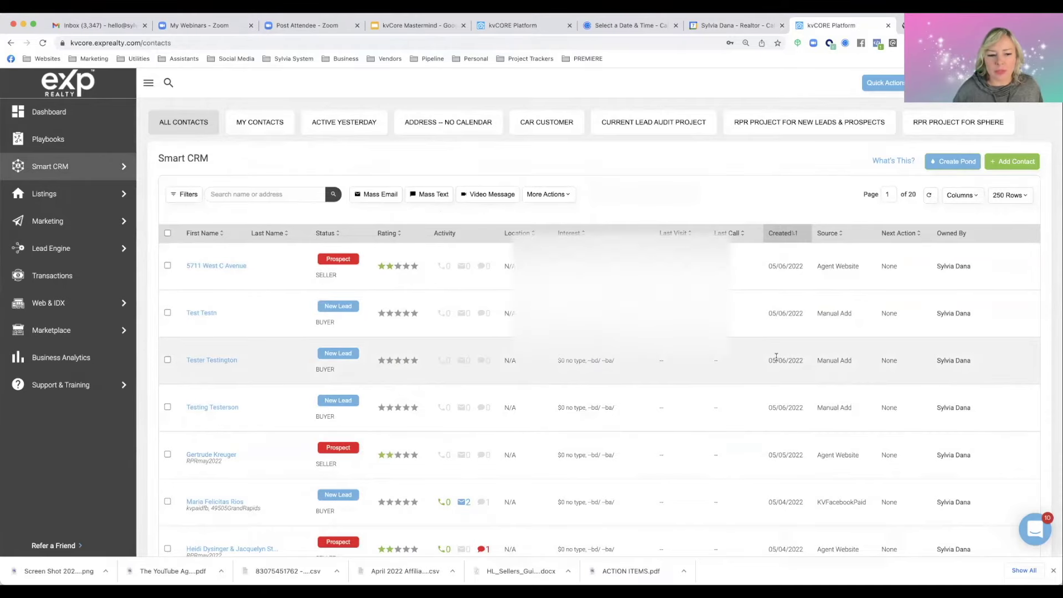
{"action": "scroll", "coordinate": [236, 338], "scroll_direction": "down", "scroll_amount": 1}
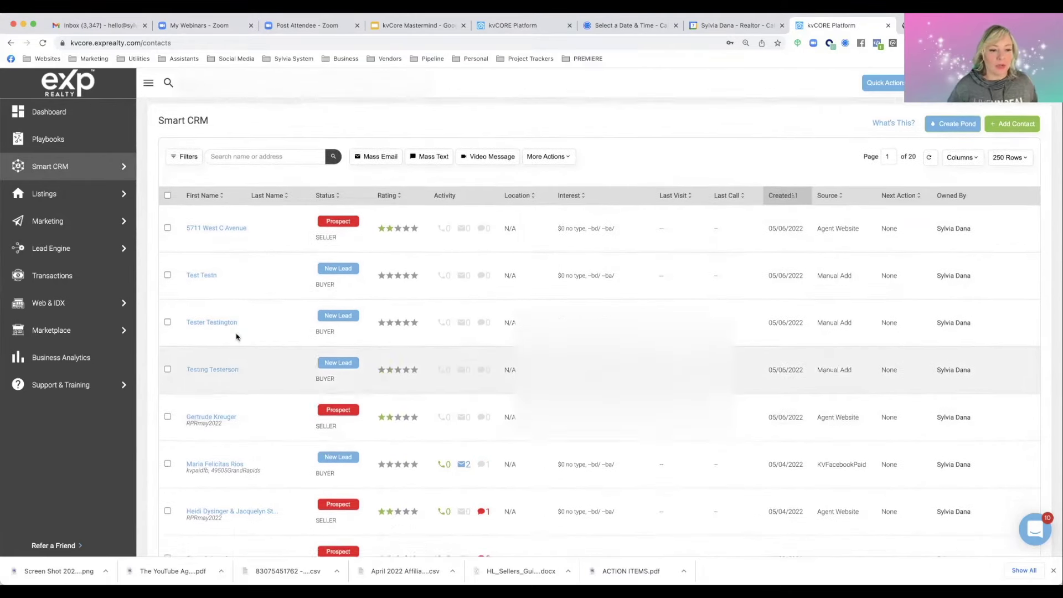
{"action": "left_click", "coordinate": [224, 224]}
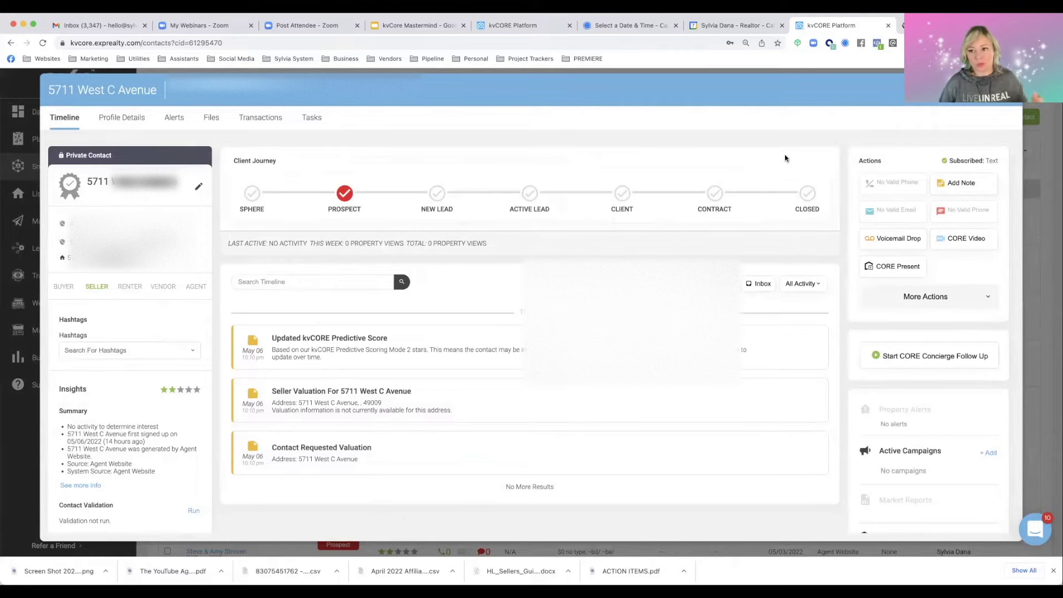
{"action": "key", "text": "Escape"}
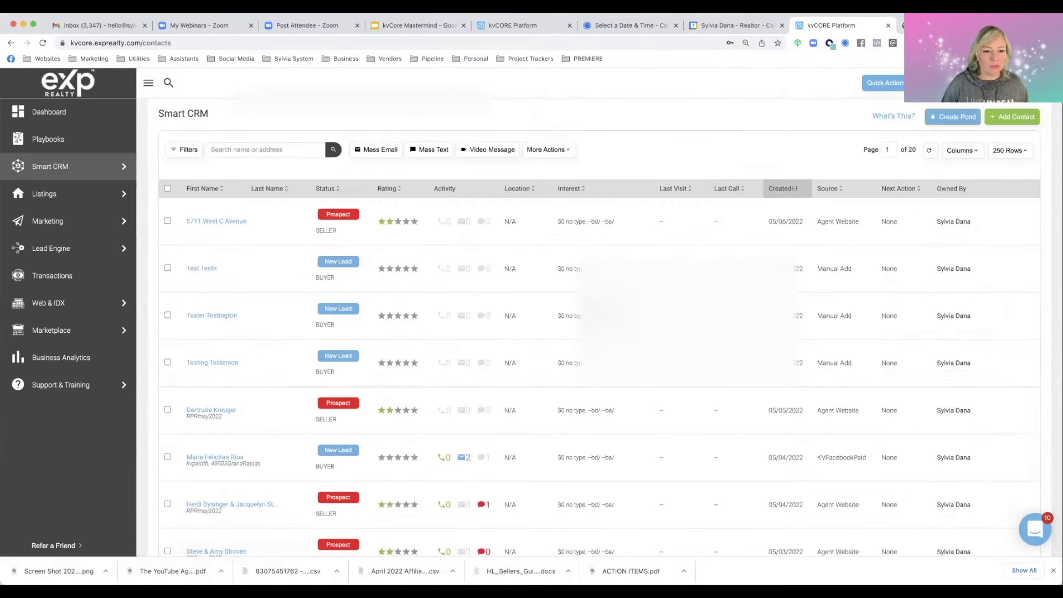
{"action": "scroll", "coordinate": [222, 415], "scroll_direction": "down", "scroll_amount": 2}
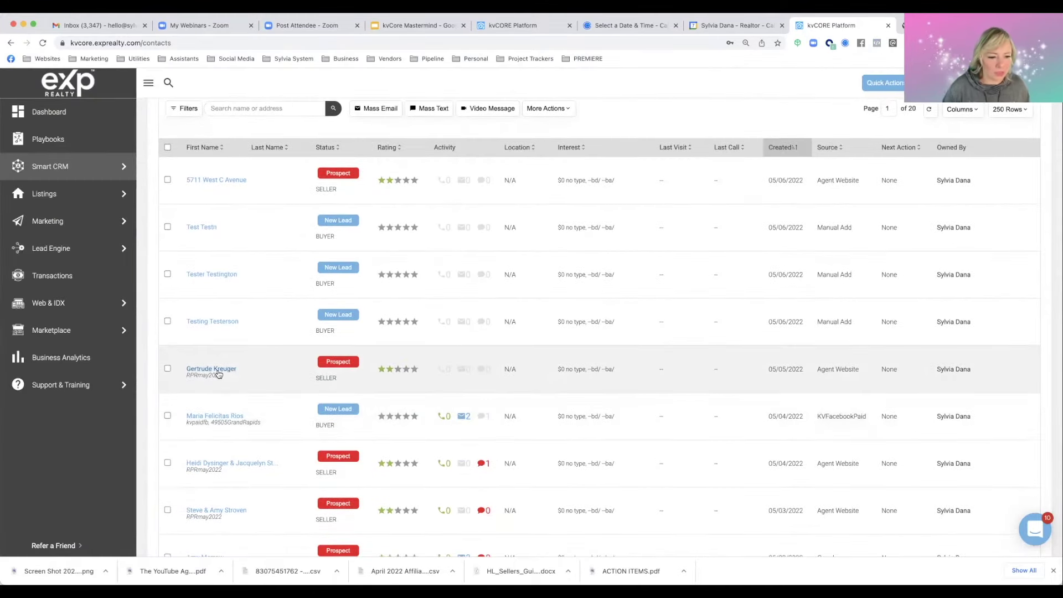
Open the seller prospect's record, read the pinned Custom Note and its author, then advance to the next contact
{"action": "left_click", "coordinate": [217, 370]}
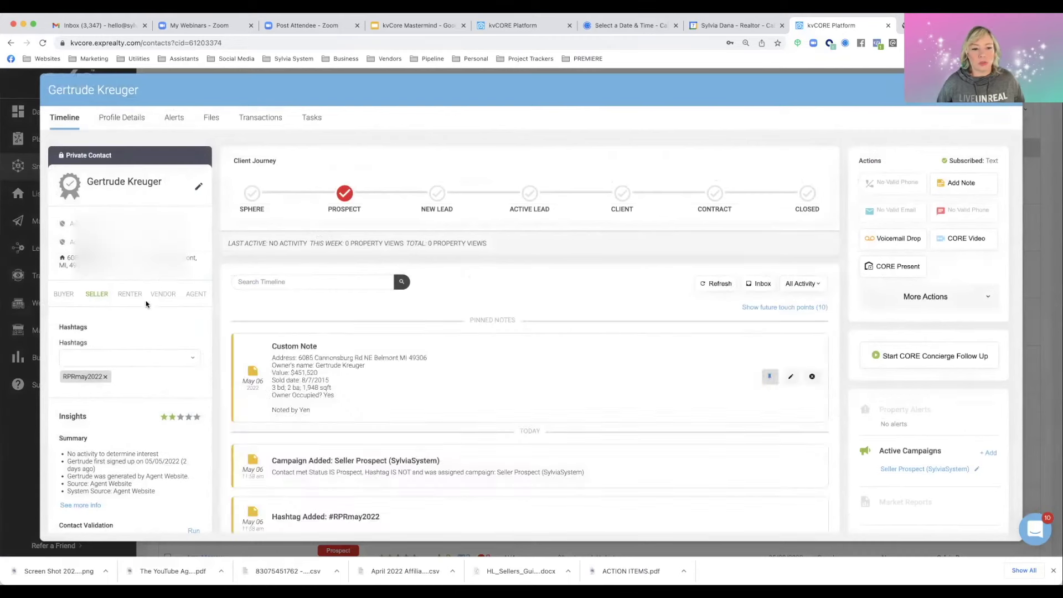
{"action": "left_click_drag", "start_coordinate": [312, 412], "coordinate": [272, 412]}
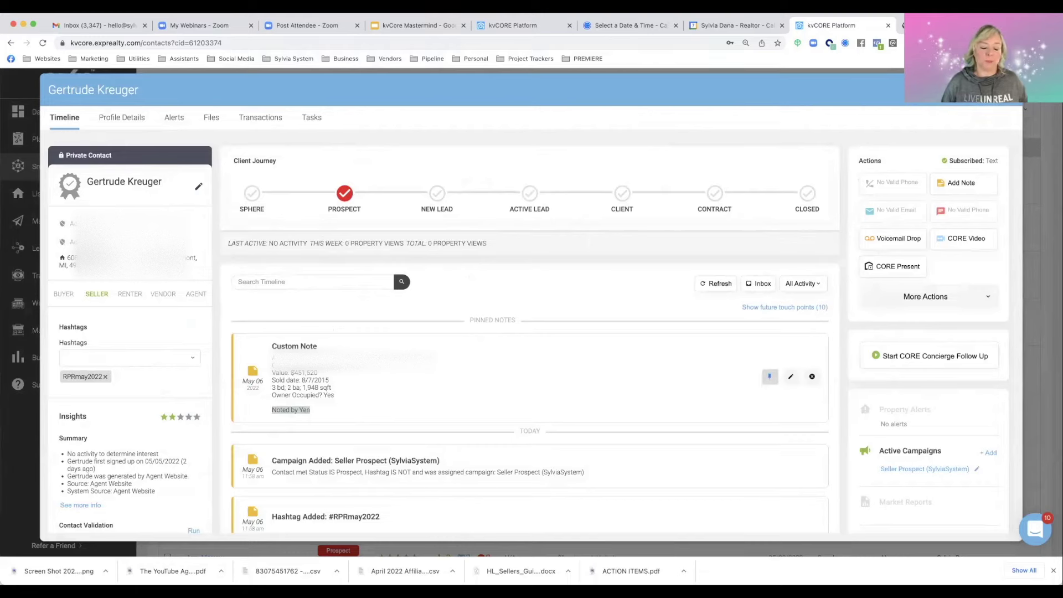
{"action": "left_click", "coordinate": [332, 357]}
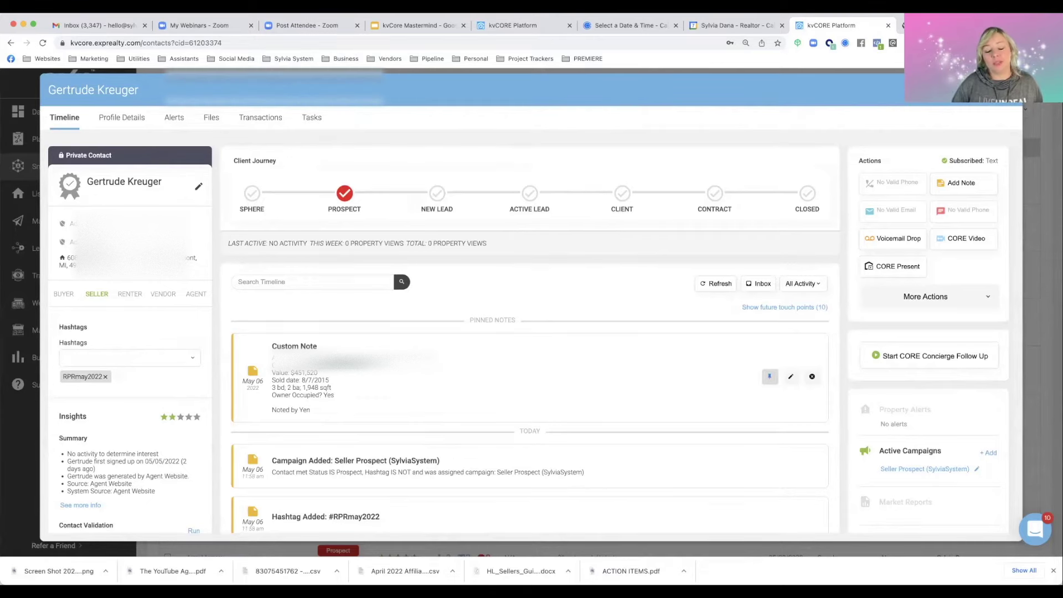
{"action": "key", "text": "Right"}
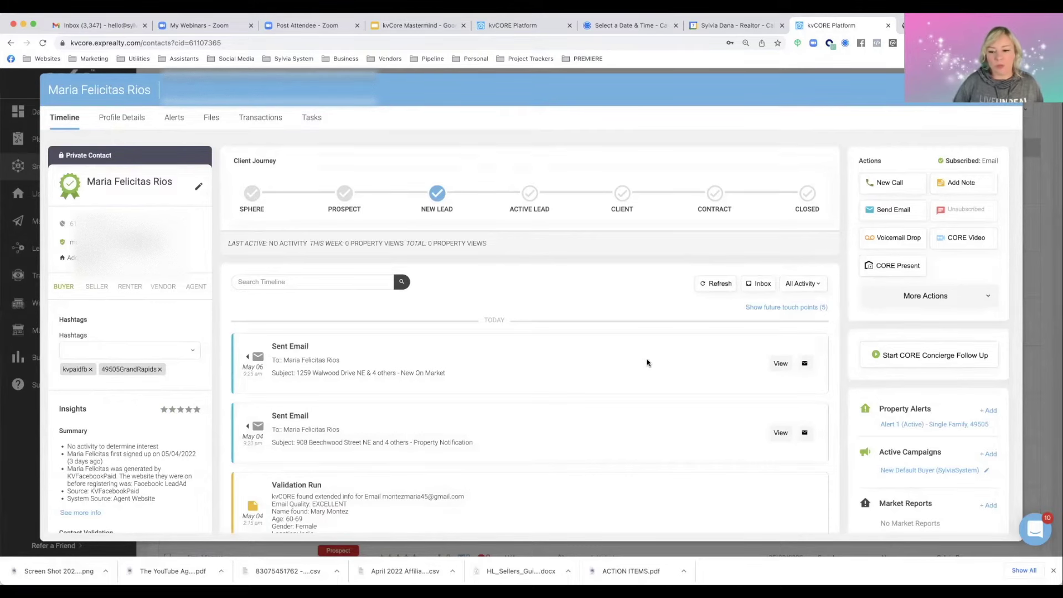
Scroll the buyer lead's timeline and highlight the 49505GrandRapids hashtag
{"action": "scroll", "coordinate": [647, 358], "scroll_direction": "down", "scroll_amount": 10}
{"action": "scroll", "coordinate": [647, 363], "scroll_direction": "down", "scroll_amount": 3}
{"action": "scroll", "coordinate": [897, 379], "scroll_direction": "down", "scroll_amount": 5}
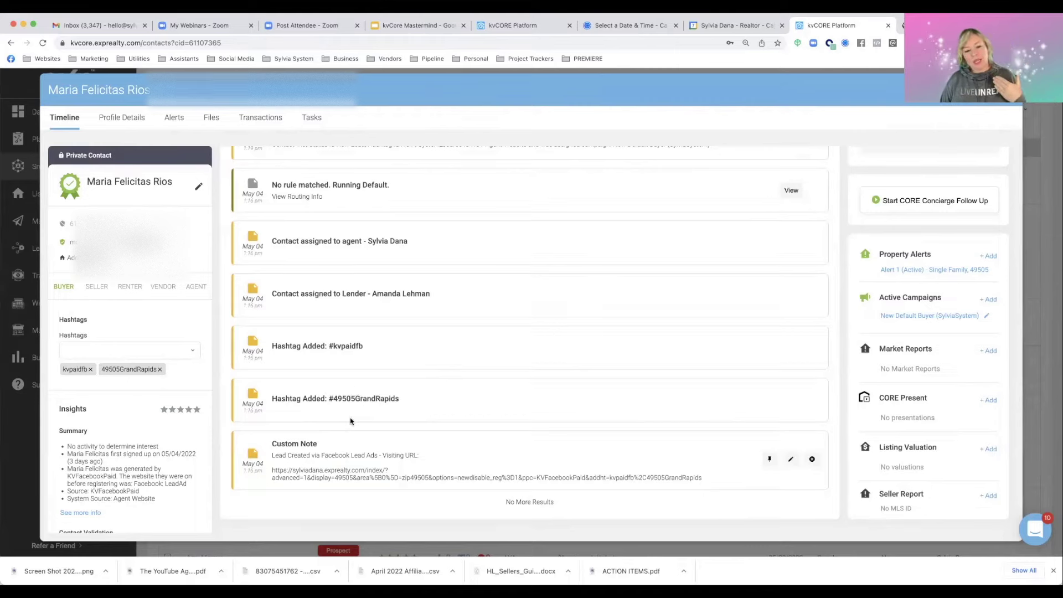
{"action": "left_click_drag", "start_coordinate": [330, 400], "coordinate": [402, 401]}
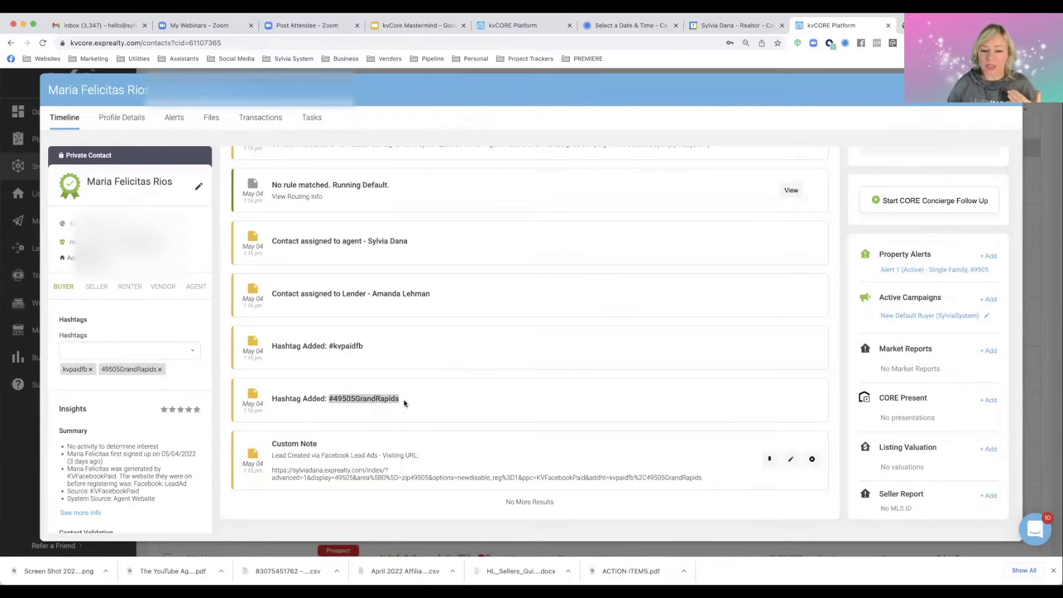
{"action": "left_click_drag", "start_coordinate": [330, 399], "coordinate": [382, 398]}
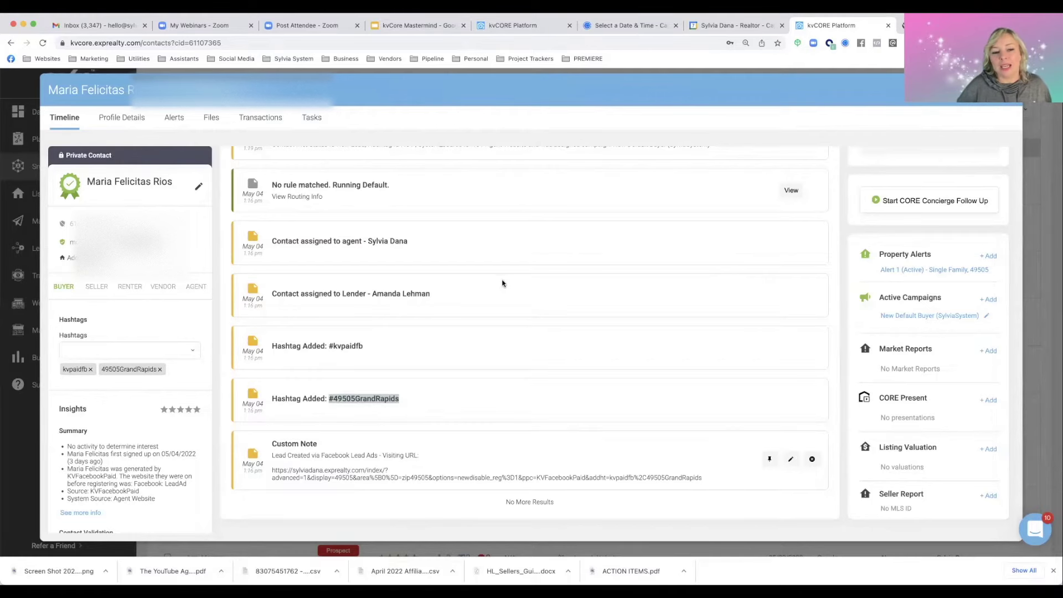
Open her active Single Family 49505 property alert, showing 13 daily results
{"action": "scroll", "coordinate": [623, 308], "scroll_direction": "up", "scroll_amount": 2}
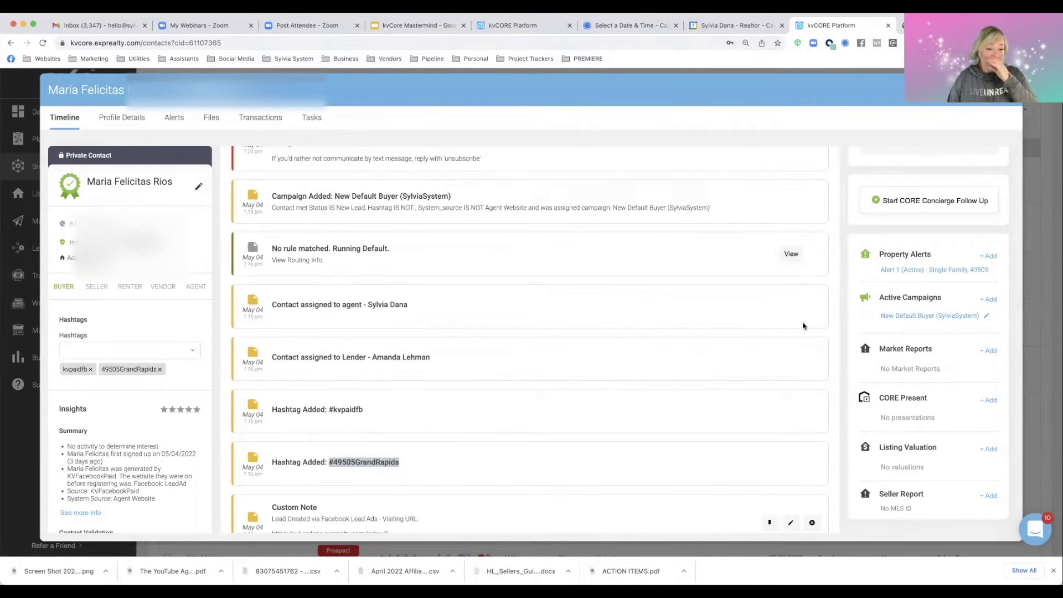
{"action": "scroll", "coordinate": [738, 323], "scroll_direction": "up", "scroll_amount": 2}
{"action": "scroll", "coordinate": [738, 323], "scroll_direction": "up", "scroll_amount": 1}
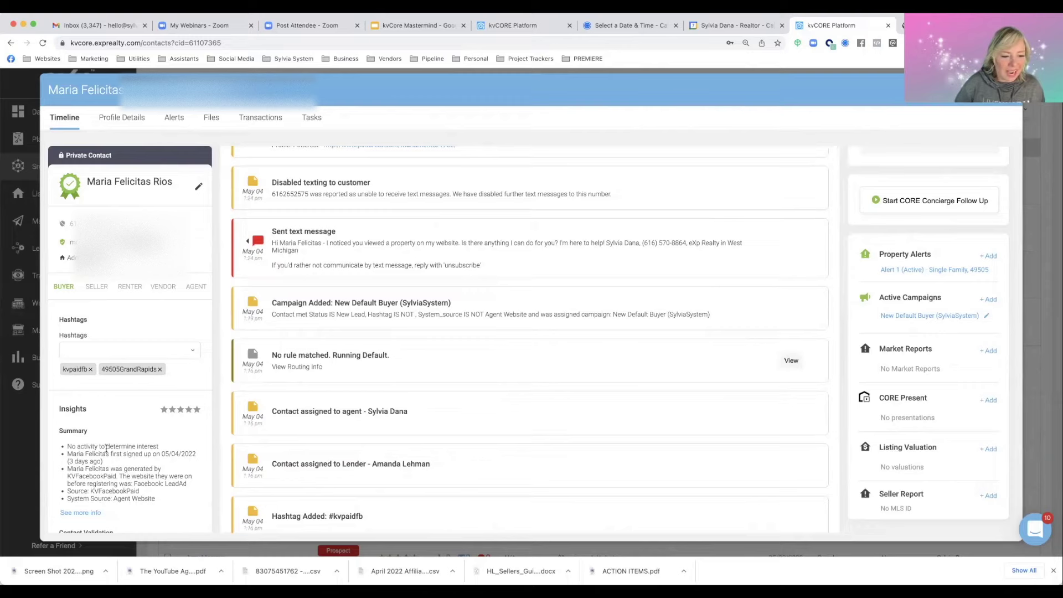
{"action": "scroll", "coordinate": [351, 461], "scroll_direction": "up", "scroll_amount": 3}
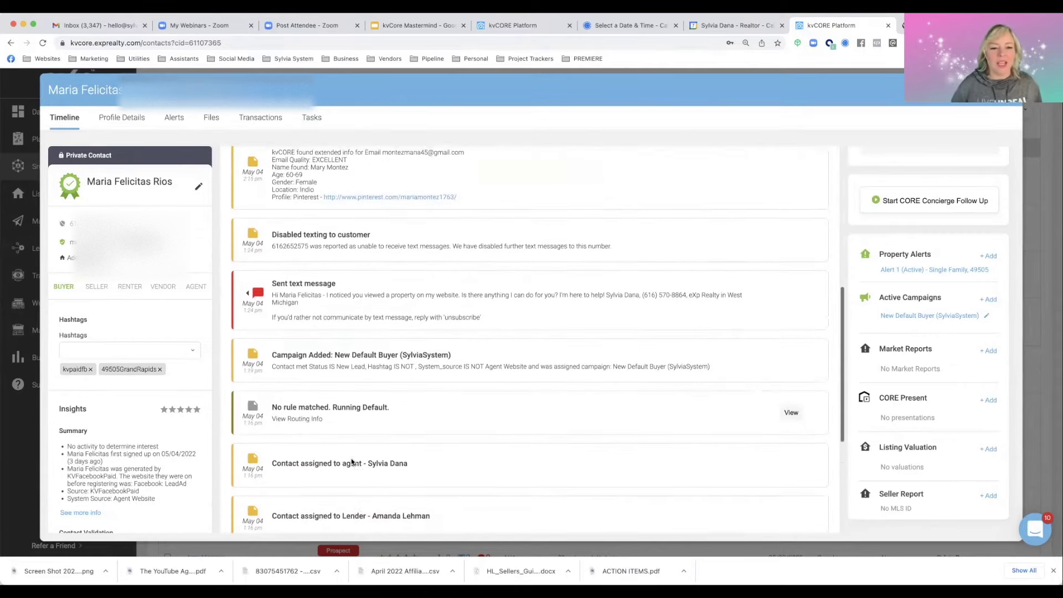
{"action": "scroll", "coordinate": [352, 462], "scroll_direction": "up", "scroll_amount": 2}
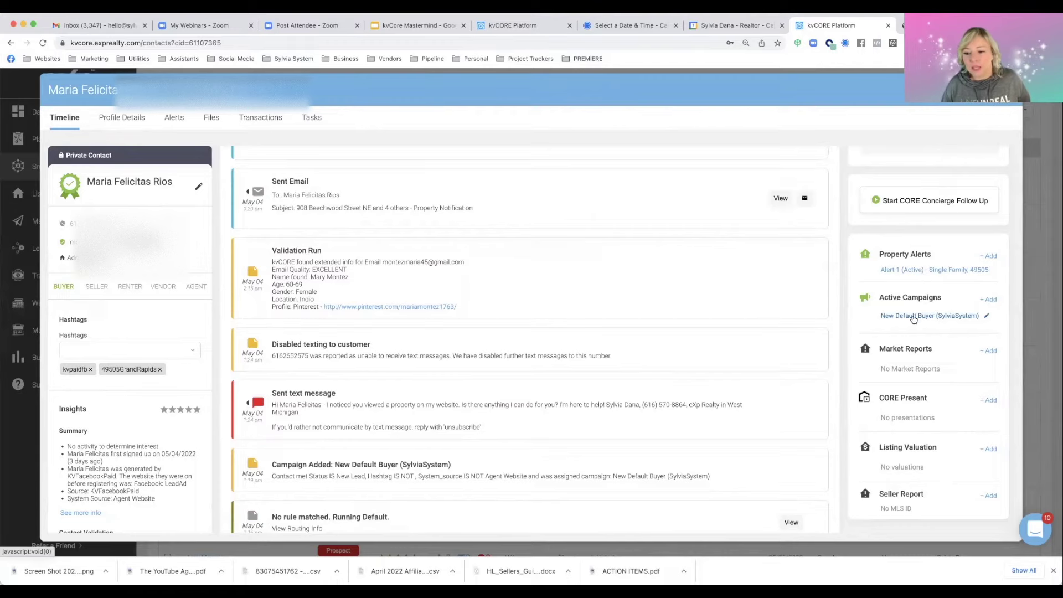
{"action": "left_click", "coordinate": [909, 270]}
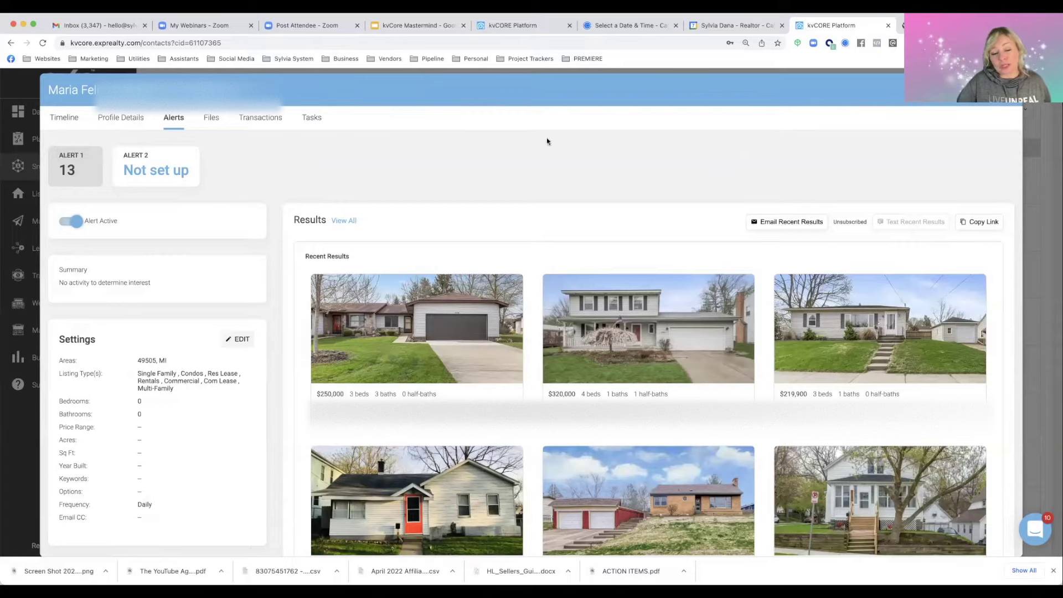
Close the alert results and reopen the buyer lead's record on its Timeline
{"action": "key", "text": "Escape"}
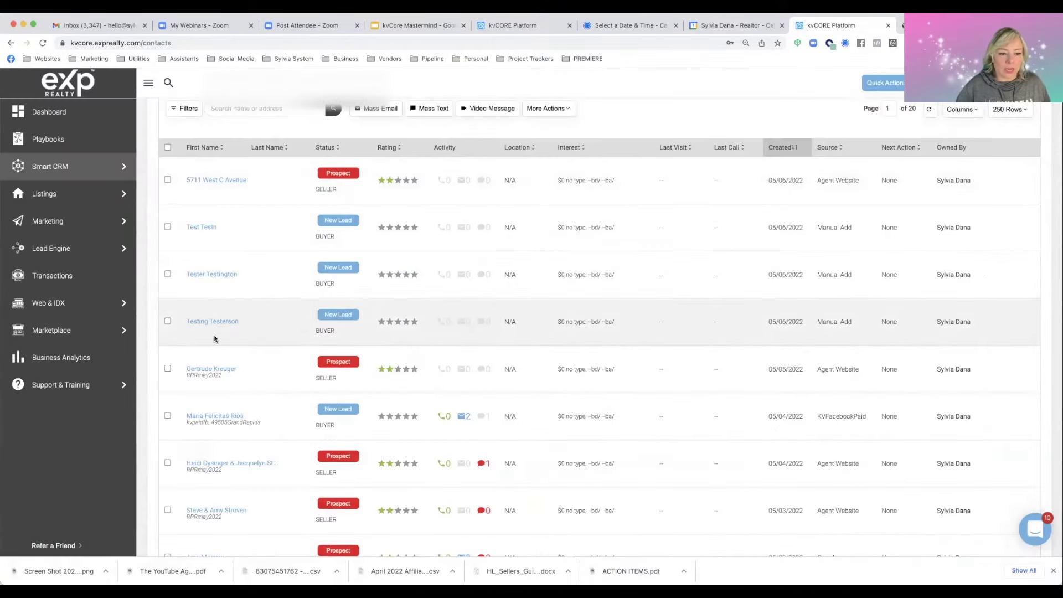
{"action": "left_click", "coordinate": [210, 416]}
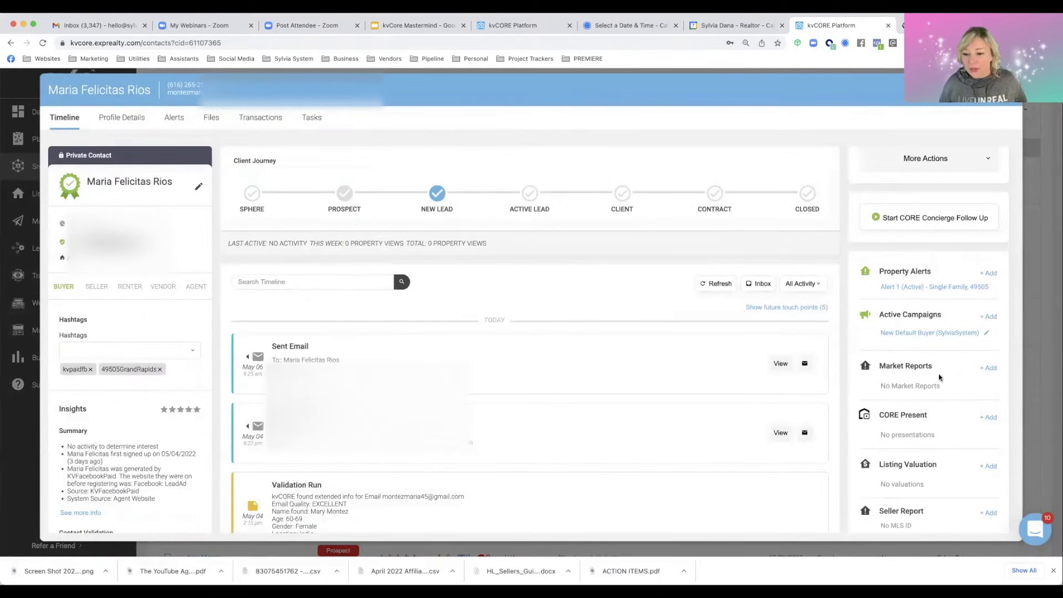
Add a market report for zip 49505, MI, sent every 28 days, to the buyer lead
{"action": "left_click", "coordinate": [990, 369]}
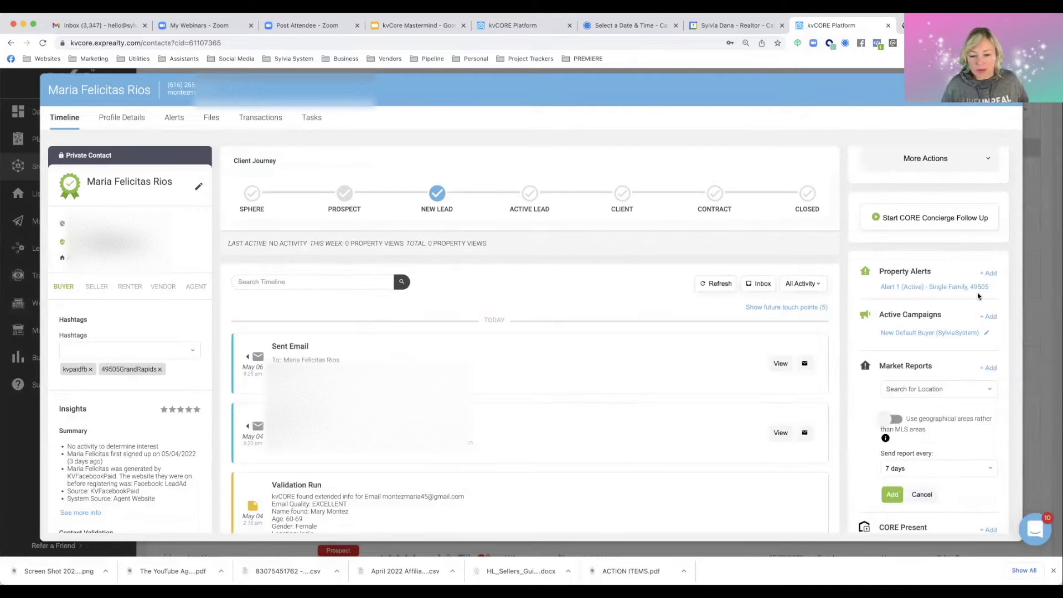
{"action": "left_click", "coordinate": [939, 390]}
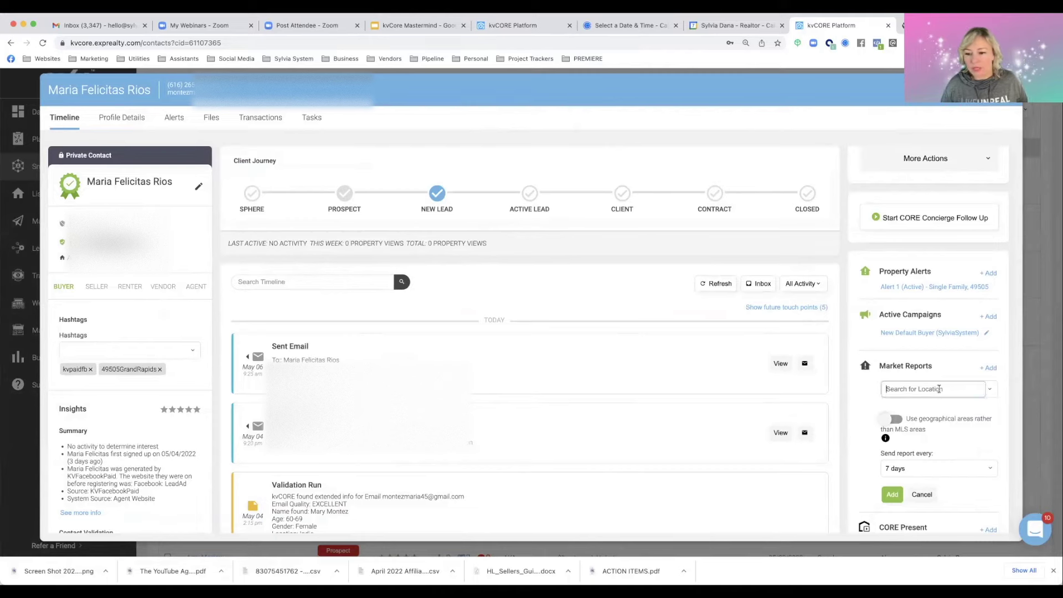
{"action": "type", "text": "49505"}
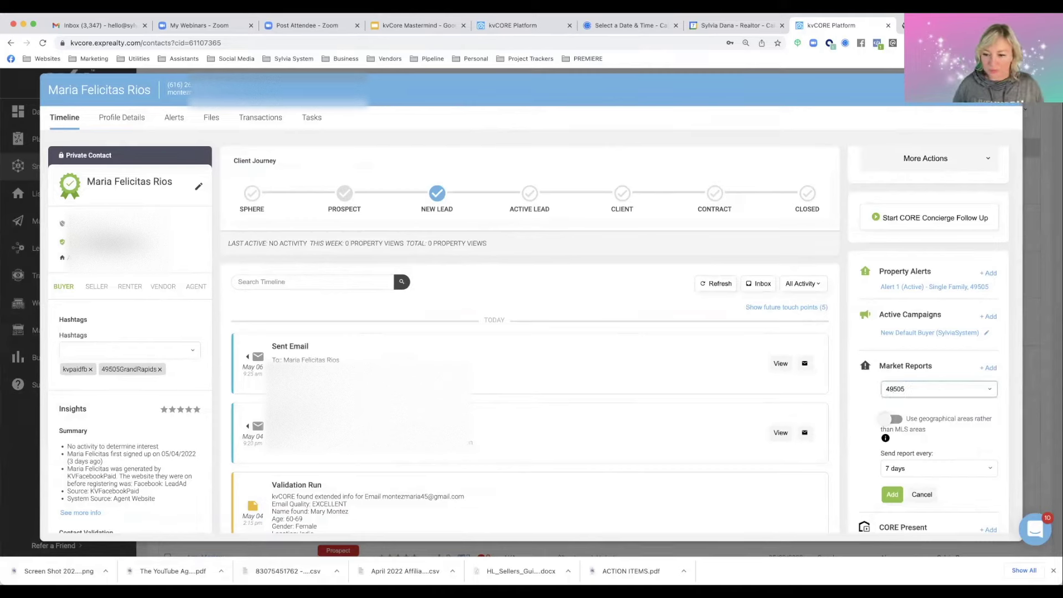
{"action": "left_click", "coordinate": [930, 405]}
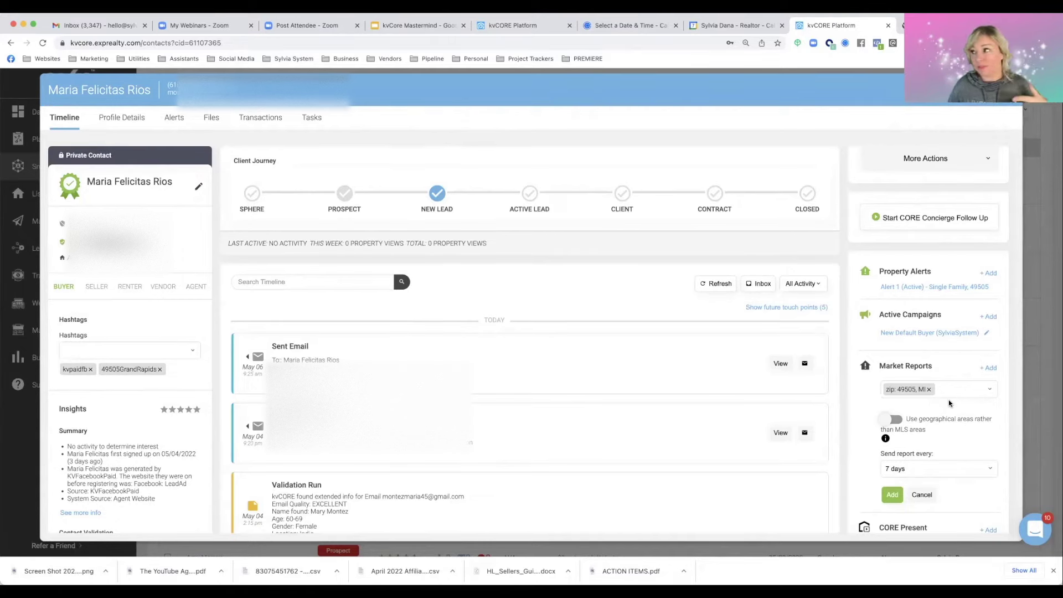
{"action": "scroll", "coordinate": [949, 403], "scroll_direction": "down", "scroll_amount": 2}
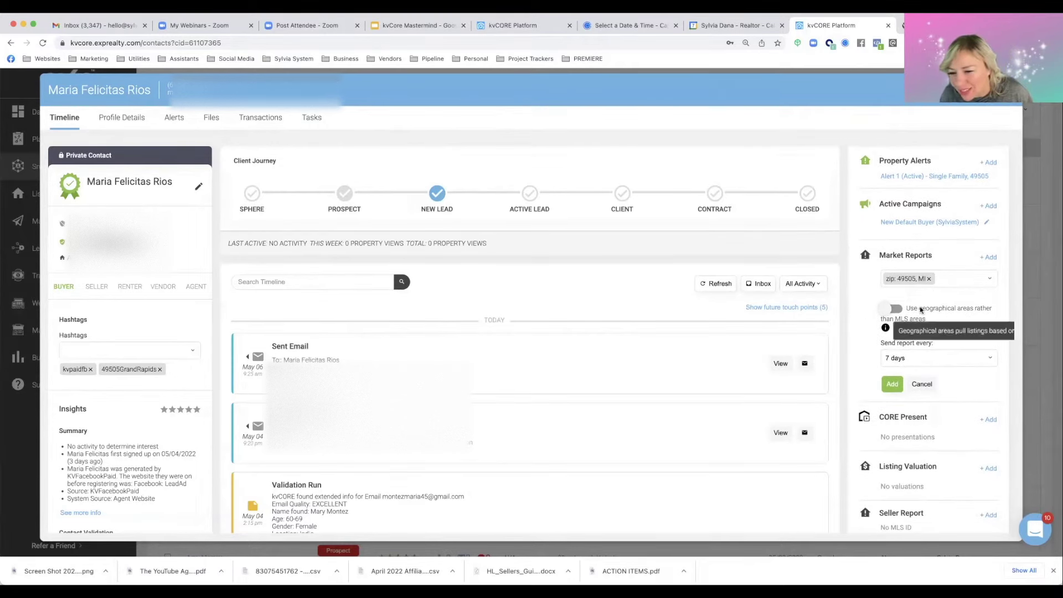
{"action": "left_click", "coordinate": [895, 359]}
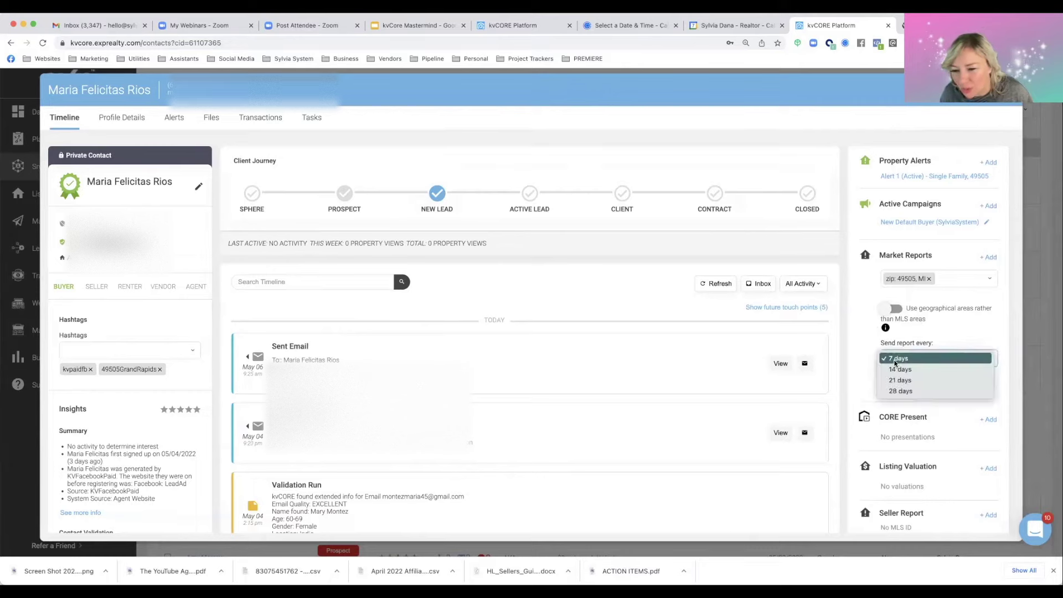
{"action": "left_click", "coordinate": [894, 391]}
{"action": "left_click", "coordinate": [892, 384]}
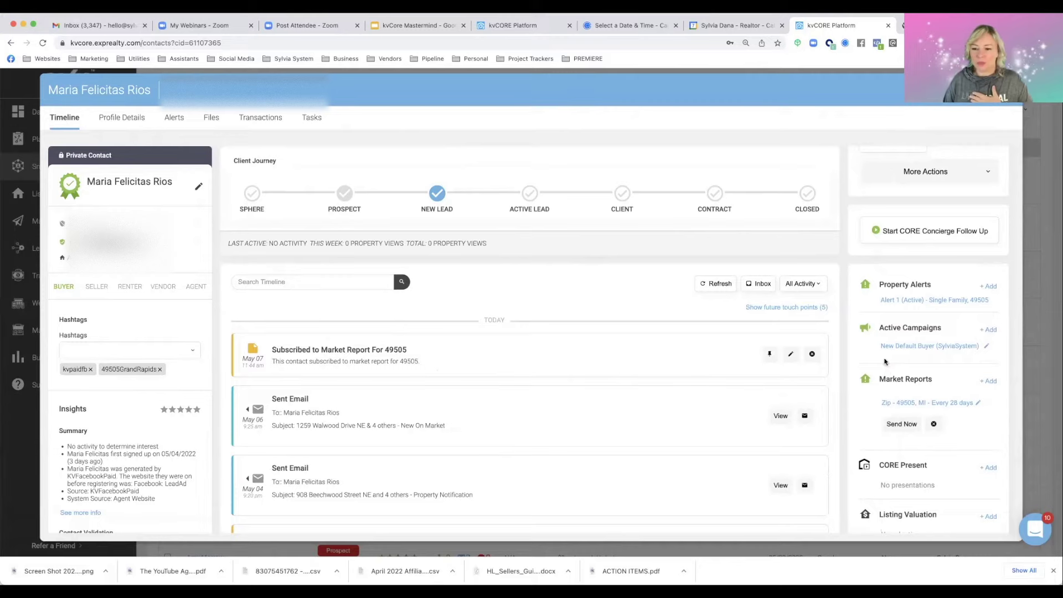
Show the 5 future campaign touch points on the Timeline and scroll through the scheduled emails
{"action": "left_click", "coordinate": [785, 310]}
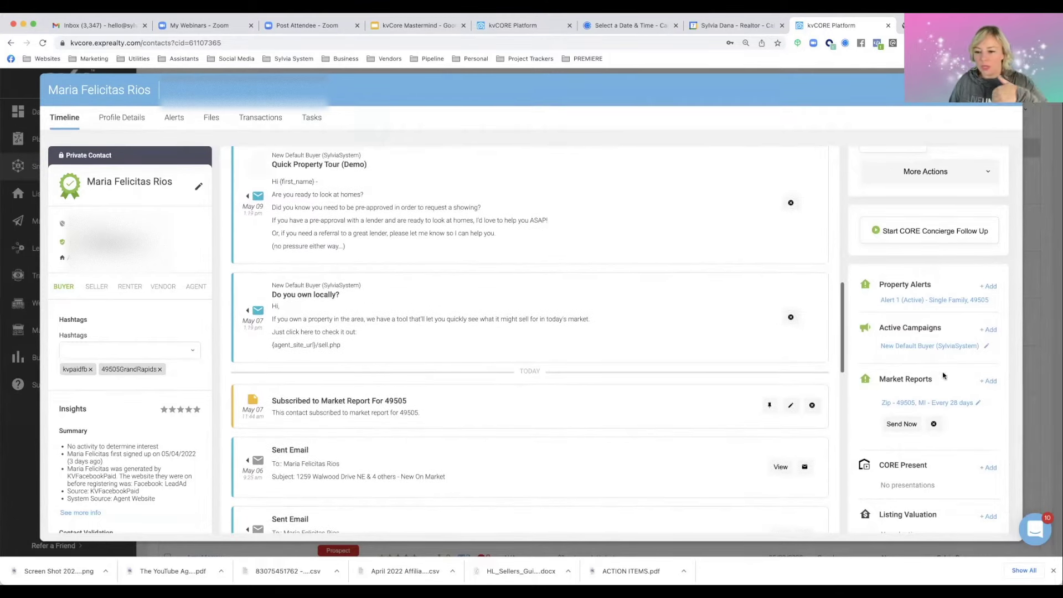
{"action": "scroll", "coordinate": [613, 378], "scroll_direction": "up", "scroll_amount": 4}
{"action": "scroll", "coordinate": [613, 378], "scroll_direction": "up", "scroll_amount": 4}
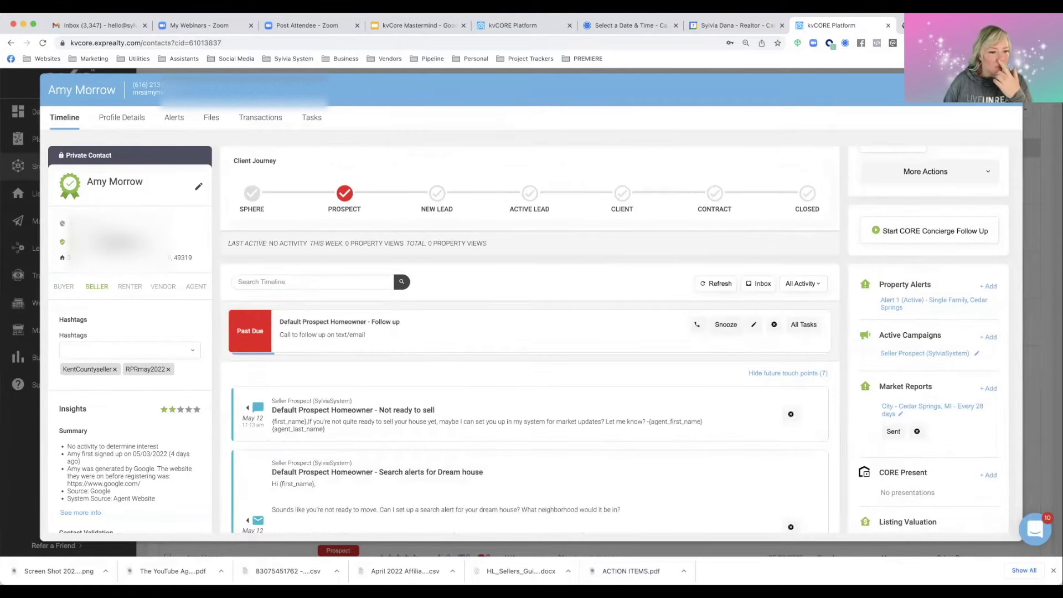
{"action": "scroll", "coordinate": [564, 277], "scroll_direction": "down", "scroll_amount": 10}
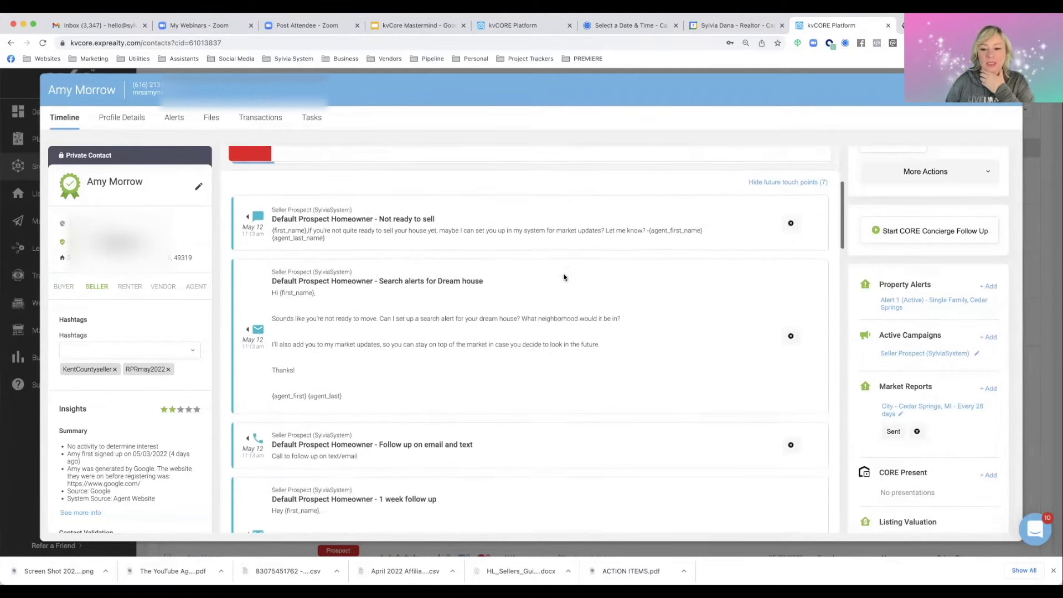
{"action": "scroll", "coordinate": [564, 277], "scroll_direction": "down", "scroll_amount": 10}
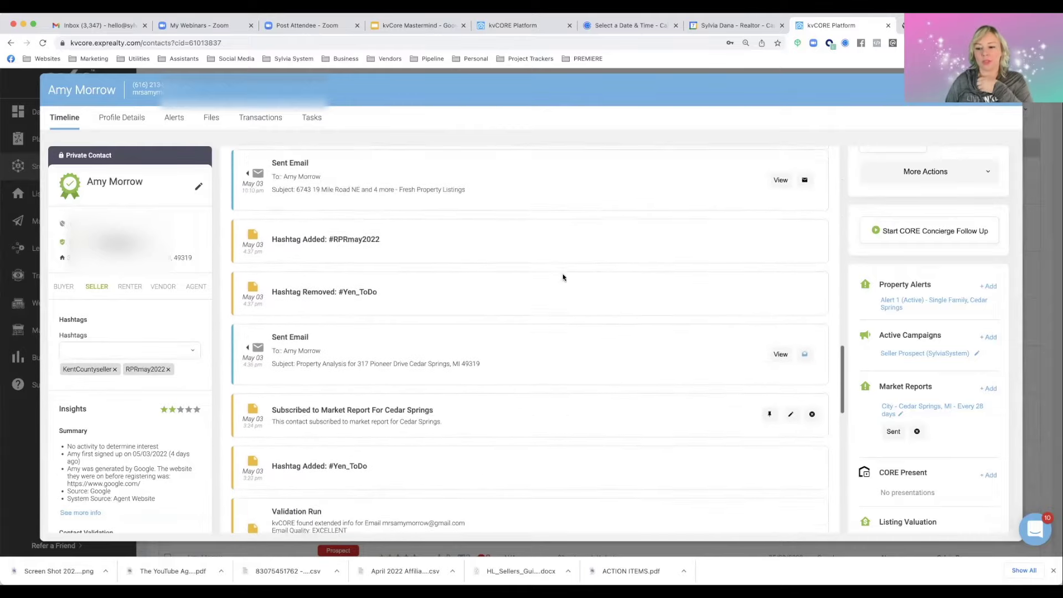
{"action": "scroll", "coordinate": [891, 350], "scroll_direction": "down", "scroll_amount": 3}
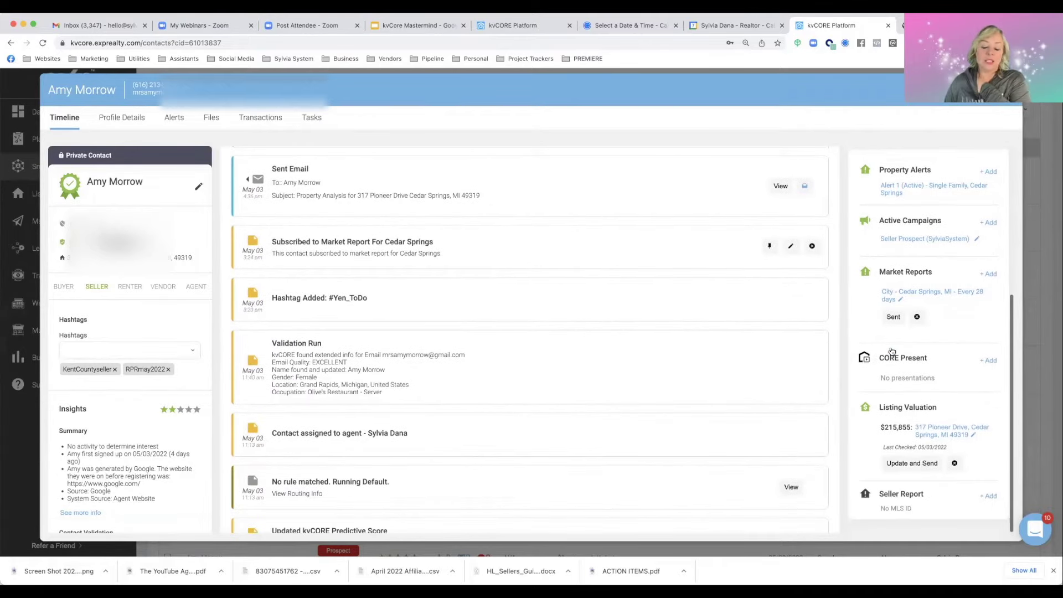
{"action": "scroll", "coordinate": [675, 329], "scroll_direction": "down", "scroll_amount": 2}
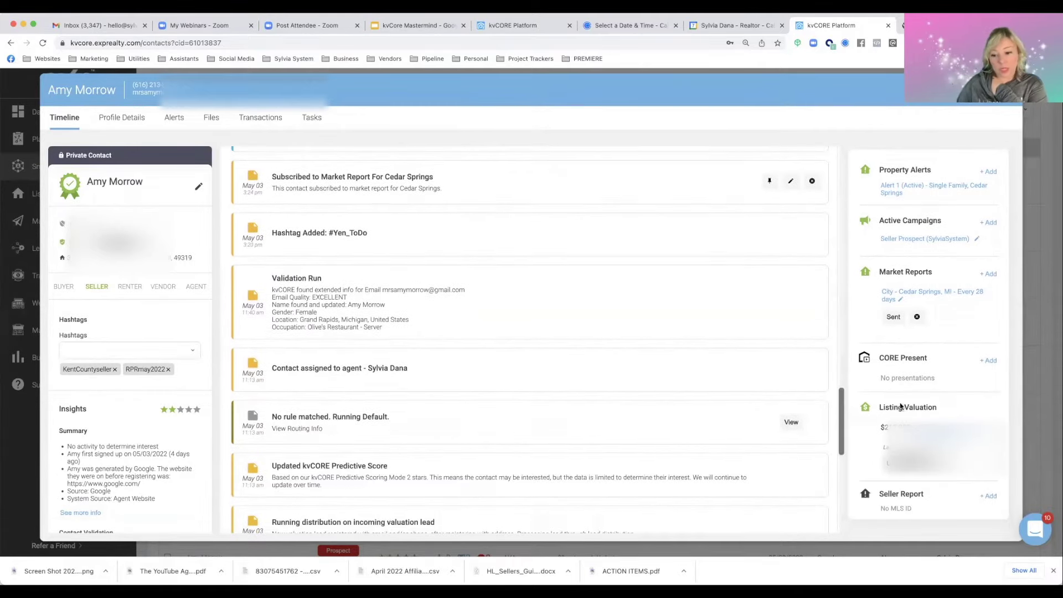
{"action": "scroll", "coordinate": [720, 387], "scroll_direction": "up", "scroll_amount": 10}
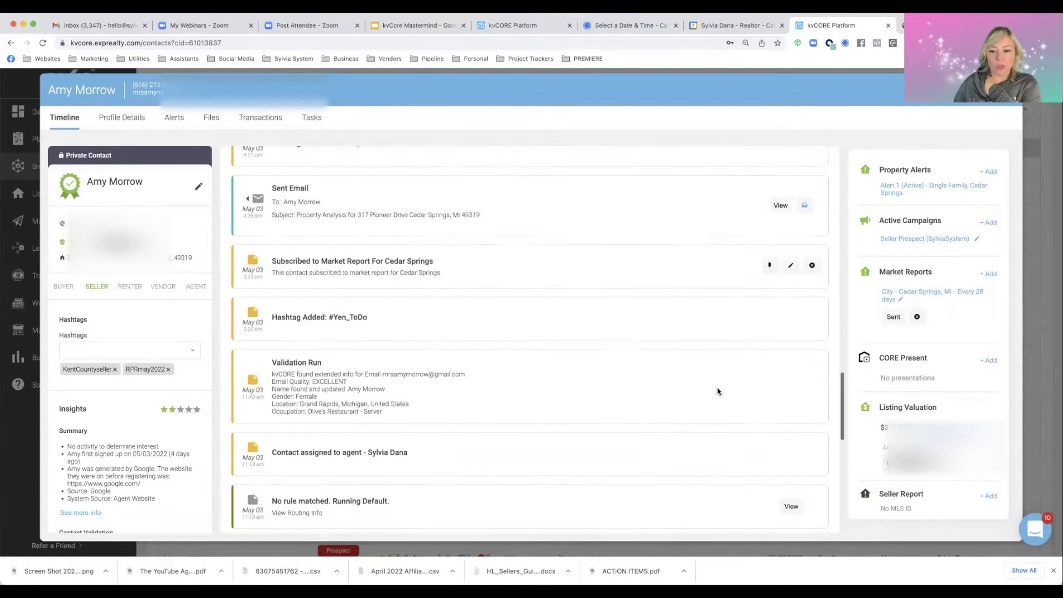
{"action": "scroll", "coordinate": [717, 392], "scroll_direction": "up", "scroll_amount": 1}
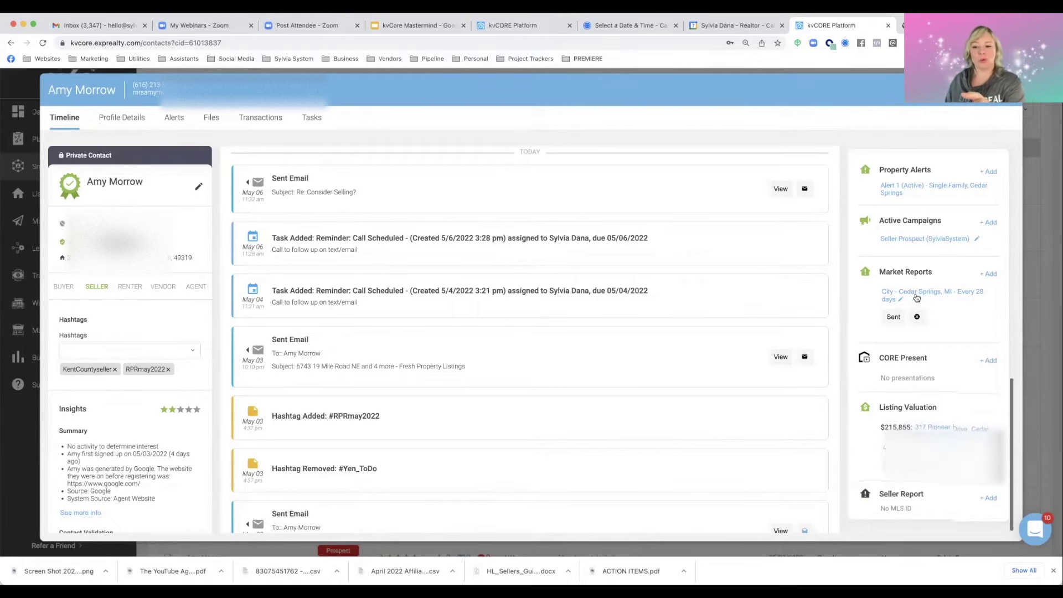
{"action": "scroll", "coordinate": [917, 299], "scroll_direction": "up", "scroll_amount": 1}
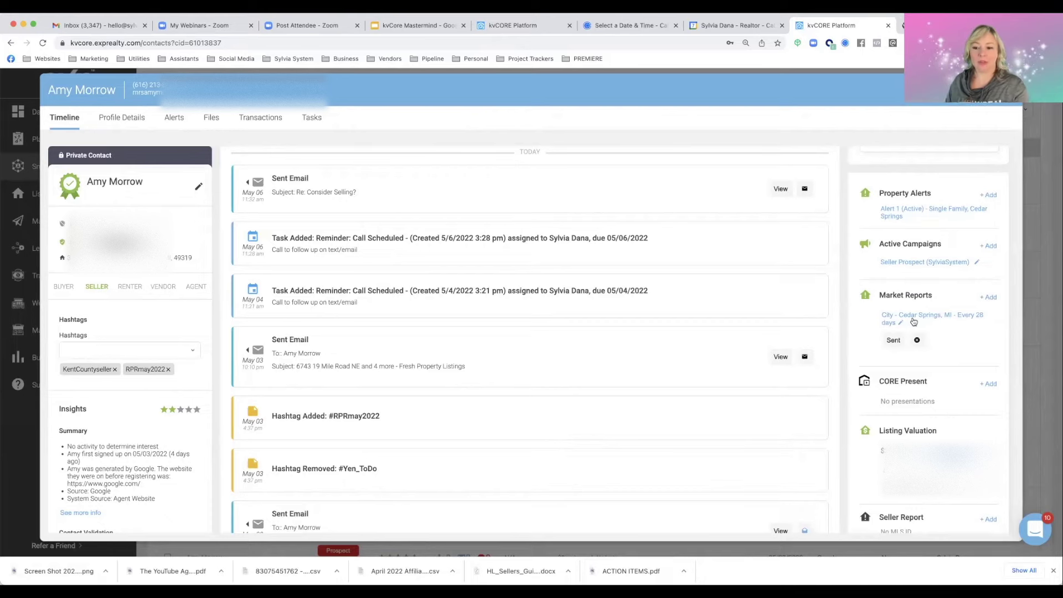
{"action": "scroll", "coordinate": [914, 322], "scroll_direction": "up", "scroll_amount": 1}
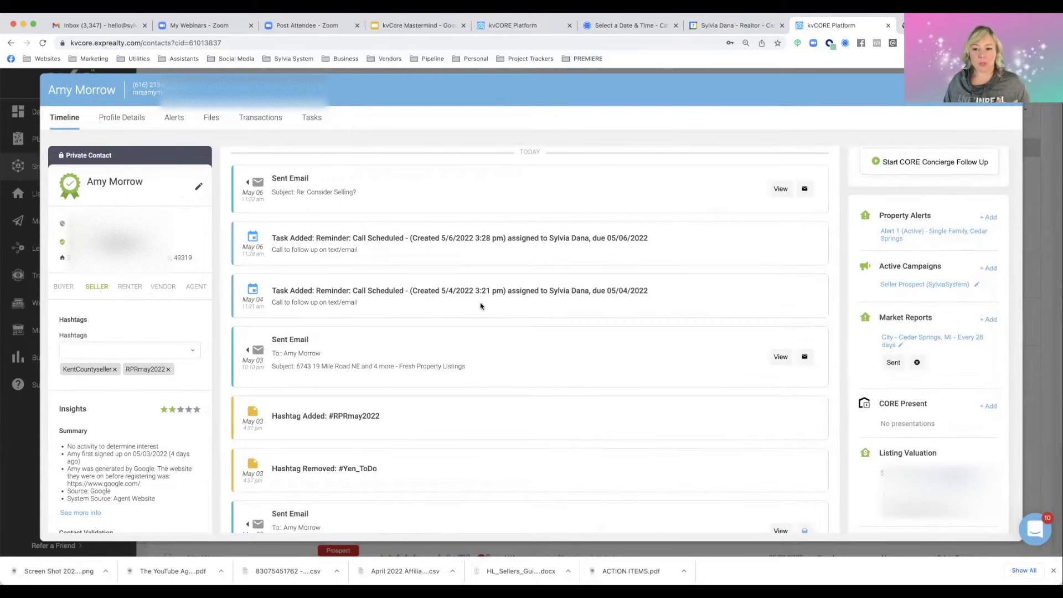
{"action": "scroll", "coordinate": [928, 288], "scroll_direction": "up", "scroll_amount": 2}
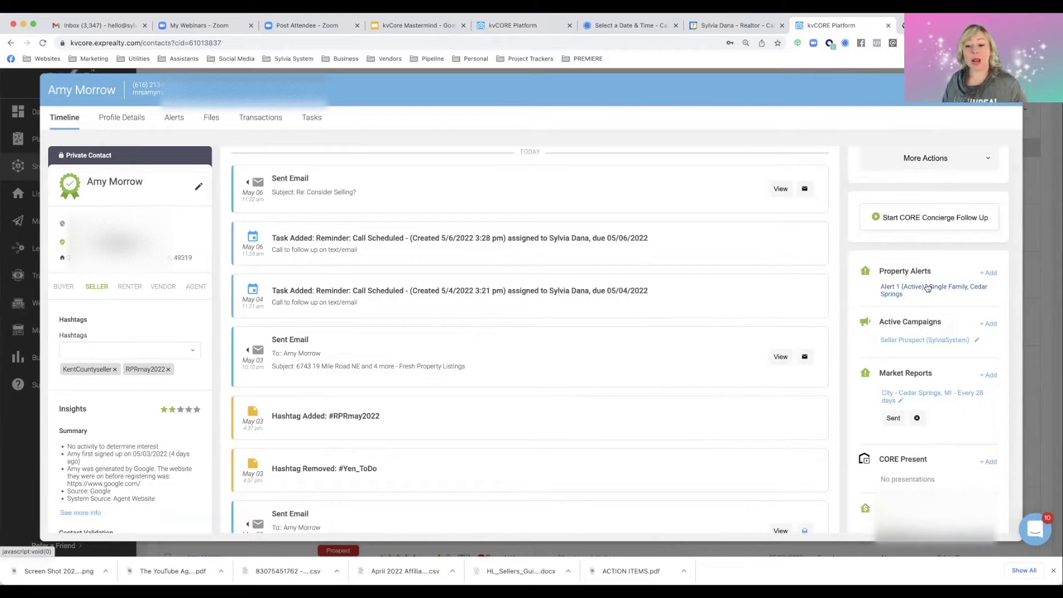
Review the seller prospect's 'Alert 1 (Active)' results, then close the record back to the contacts list
{"action": "left_click", "coordinate": [928, 288]}
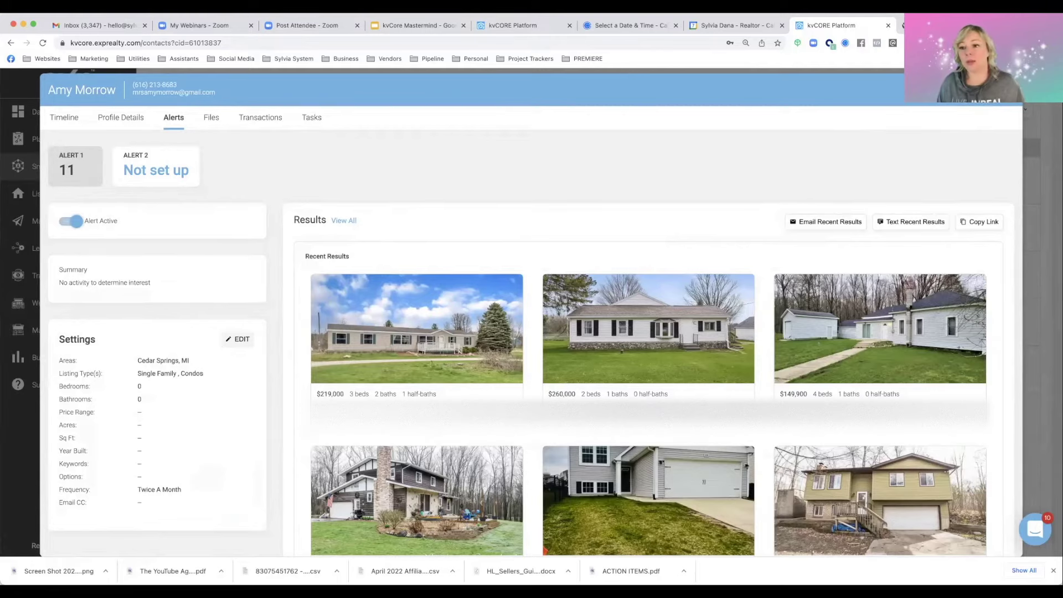
{"action": "key", "text": "Escape"}
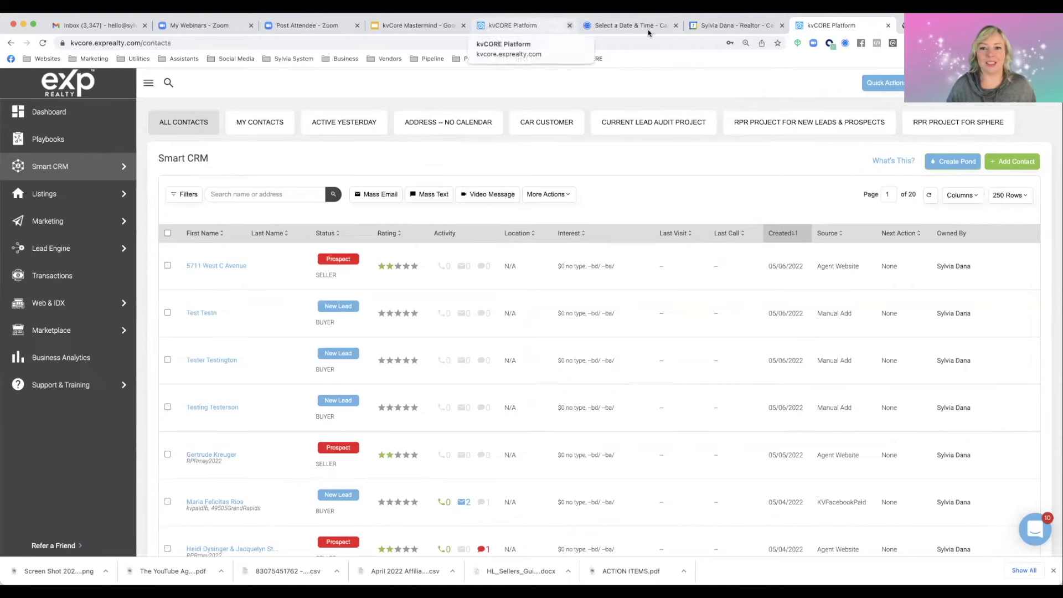
Bring up the kvCore Daily Review event in Google Calendar and highlight checklist steps 2, 3 and 4
{"action": "left_click", "coordinate": [731, 25]}
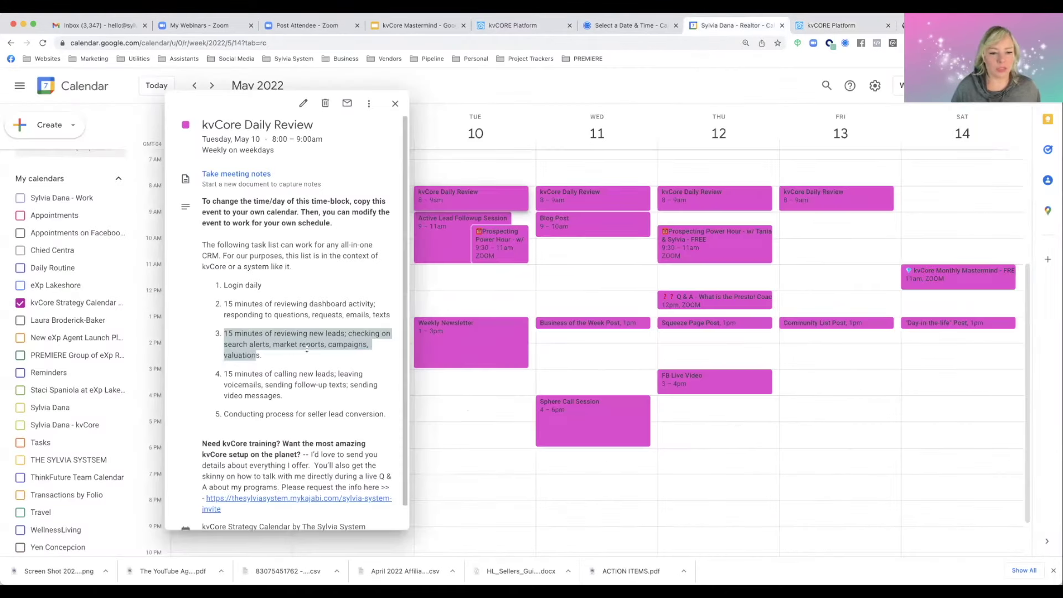
{"action": "left_click_drag", "start_coordinate": [224, 303], "coordinate": [388, 317]}
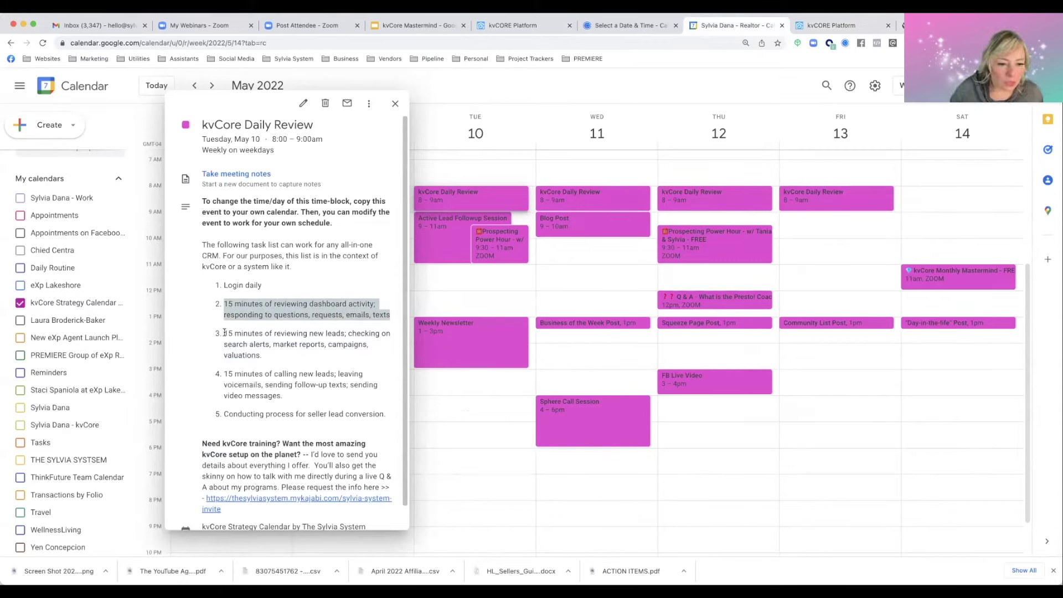
{"action": "left_click_drag", "start_coordinate": [226, 332], "coordinate": [269, 359]}
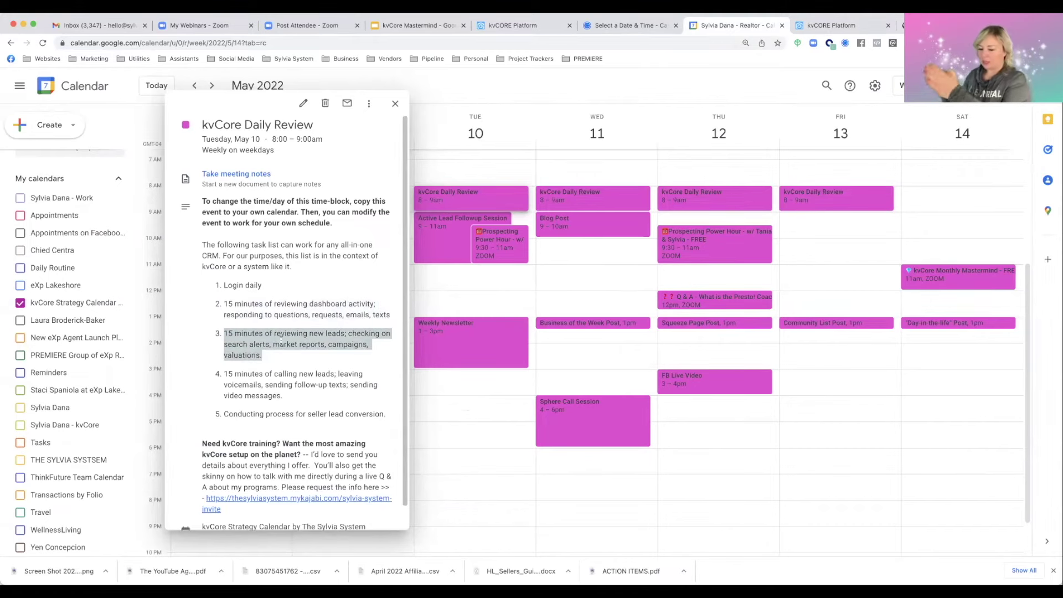
{"action": "left_click_drag", "start_coordinate": [225, 372], "coordinate": [284, 396]}
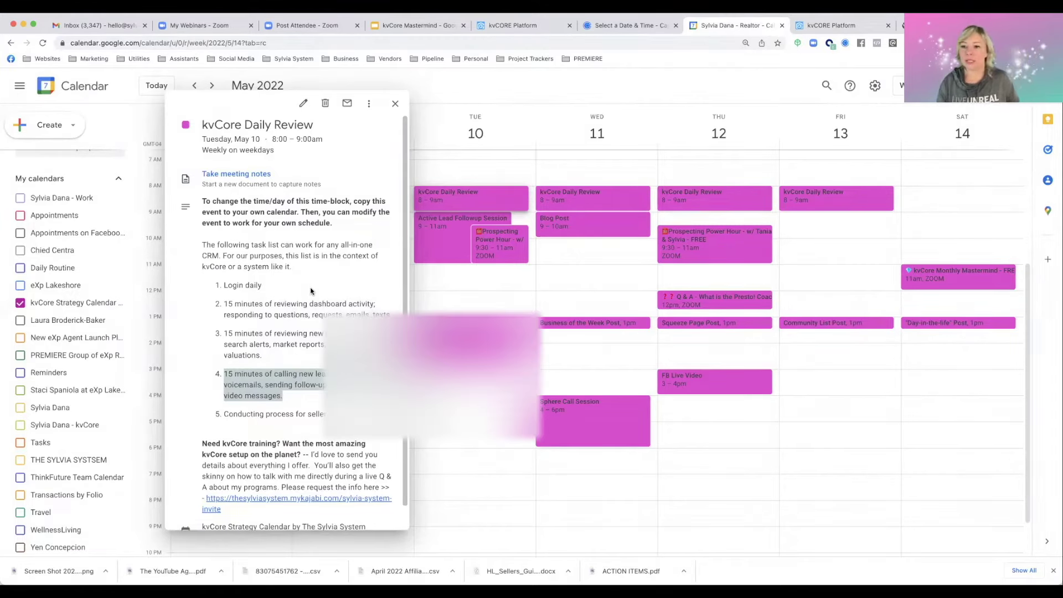
Search the kvCore contacts for the lead by first name and open his record
{"action": "left_click", "coordinate": [808, 28]}
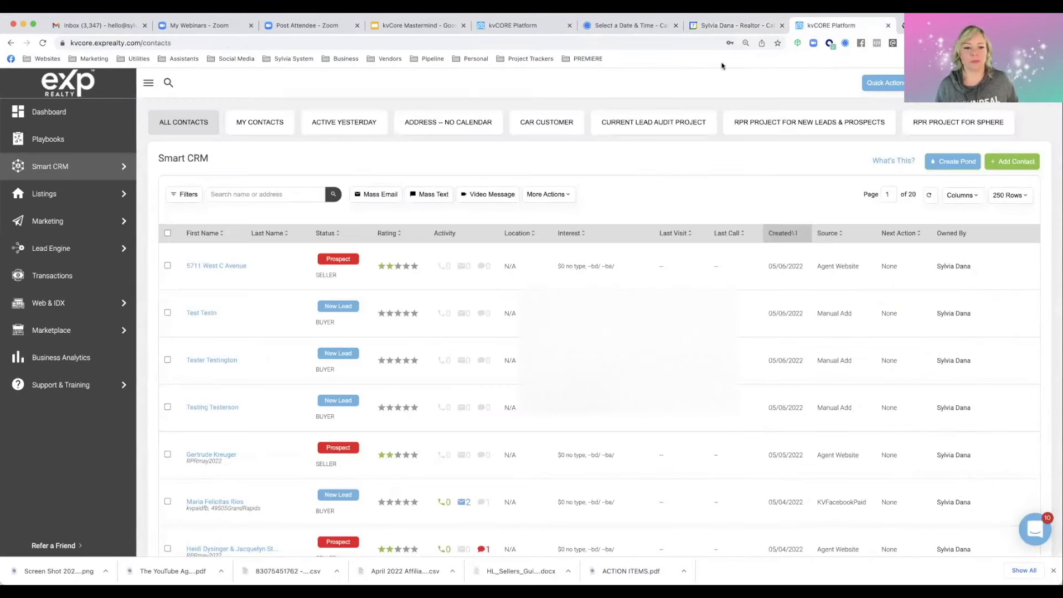
{"action": "left_click", "coordinate": [240, 194]}
{"action": "type", "text": "dennis"}
{"action": "key", "text": "Return"}
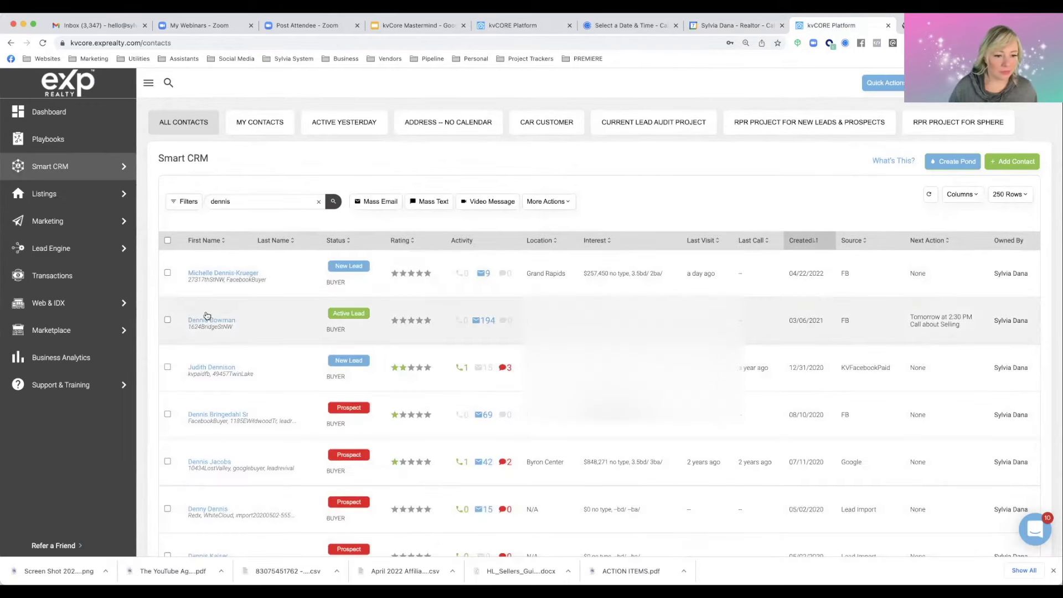
{"action": "left_click", "coordinate": [206, 320]}
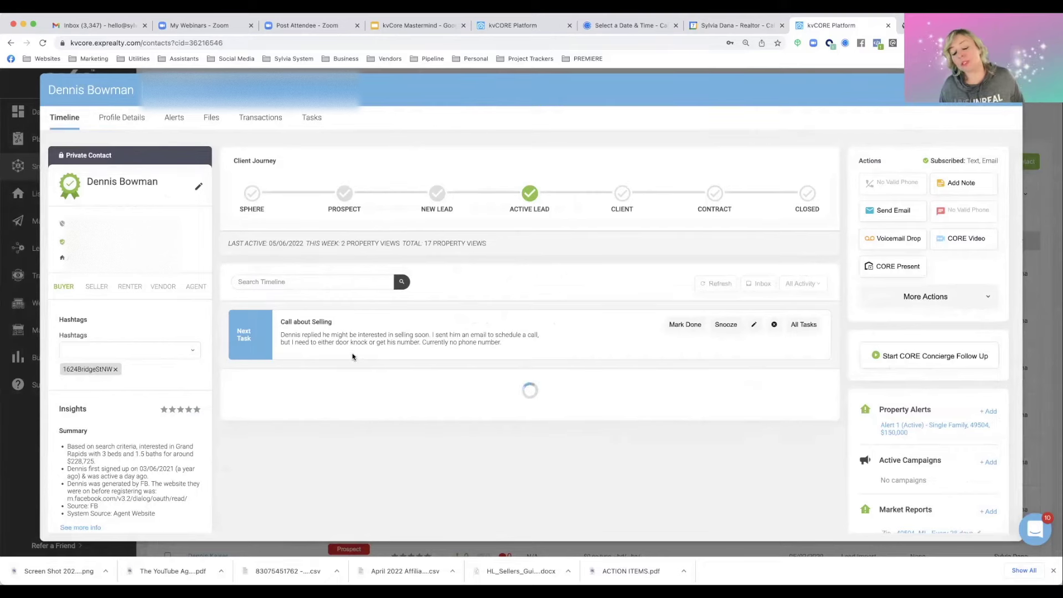
Look through the lead's timeline of emails and property views, then start a CORE Video email
{"action": "scroll", "coordinate": [344, 364], "scroll_direction": "down", "scroll_amount": 15}
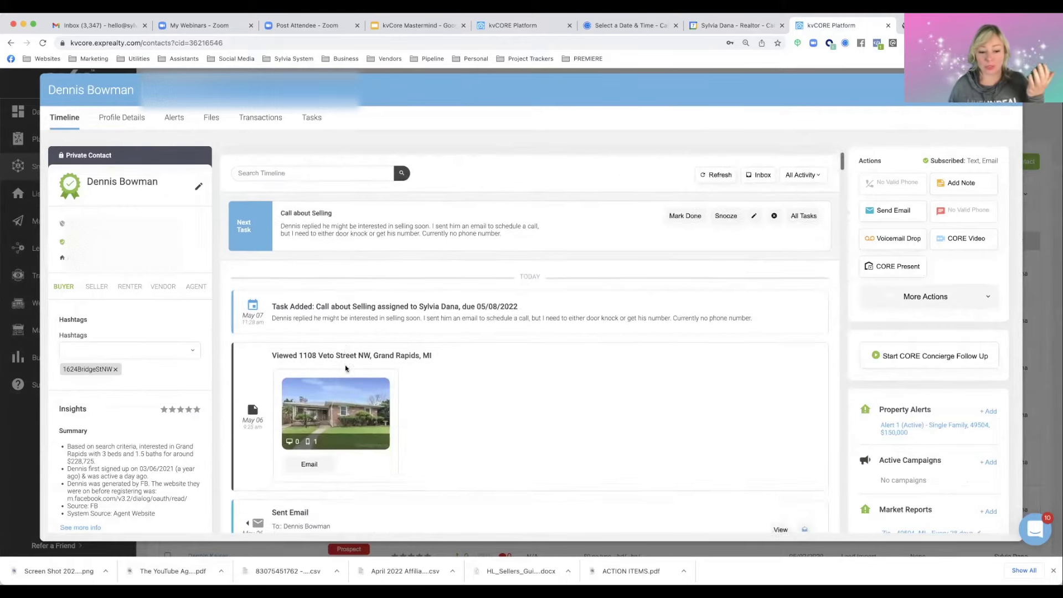
{"action": "scroll", "coordinate": [529, 344], "scroll_direction": "down", "scroll_amount": 10}
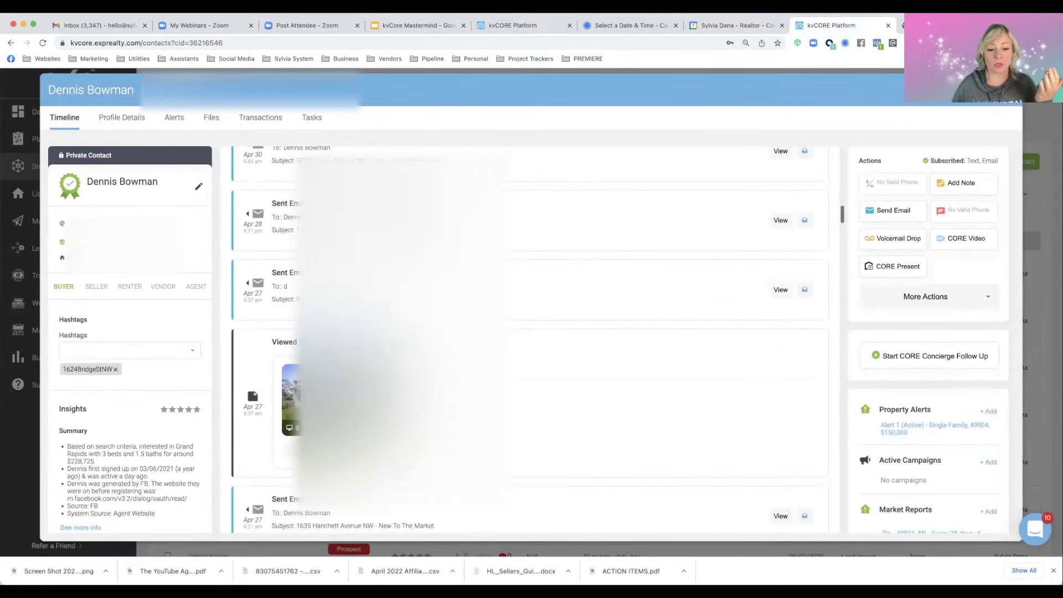
{"action": "scroll", "coordinate": [530, 343], "scroll_direction": "up", "scroll_amount": 6}
{"action": "scroll", "coordinate": [530, 344], "scroll_direction": "up", "scroll_amount": 5}
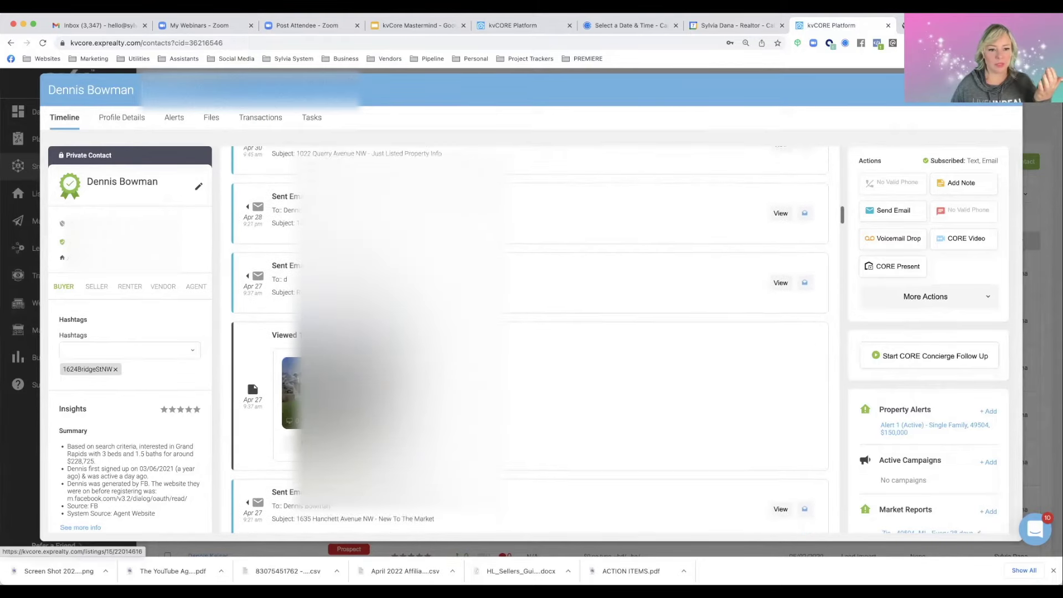
{"action": "scroll", "coordinate": [530, 343], "scroll_direction": "up", "scroll_amount": 4}
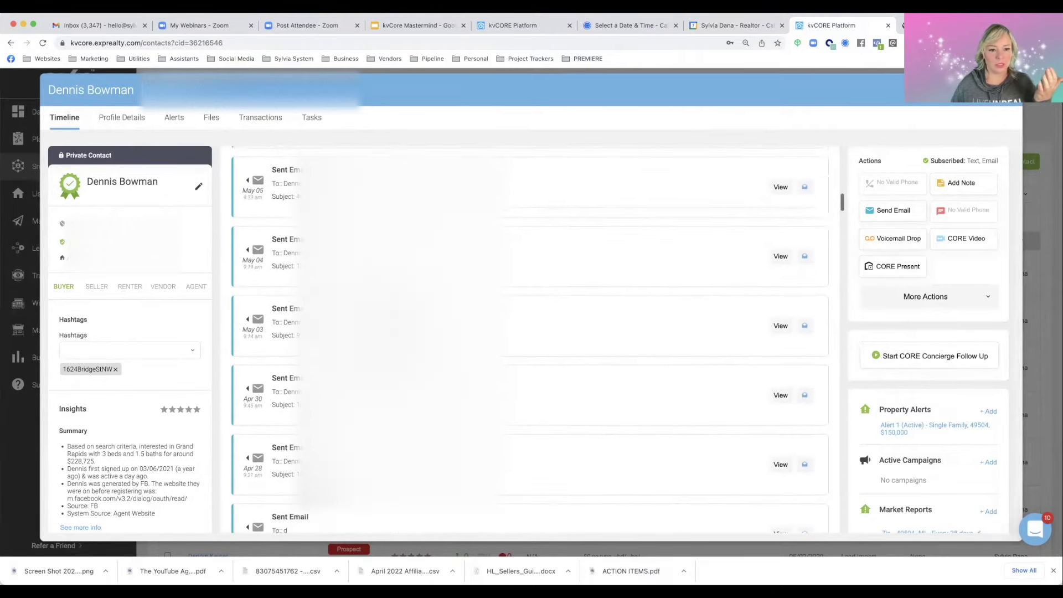
{"action": "scroll", "coordinate": [530, 343], "scroll_direction": "up", "scroll_amount": 5}
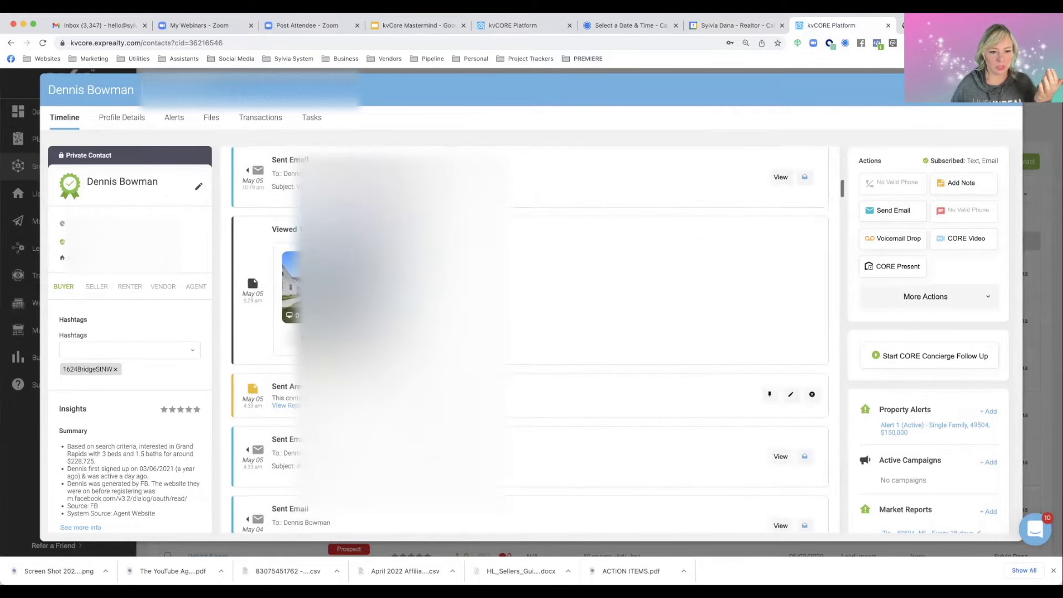
{"action": "scroll", "coordinate": [529, 344], "scroll_direction": "up", "scroll_amount": 3}
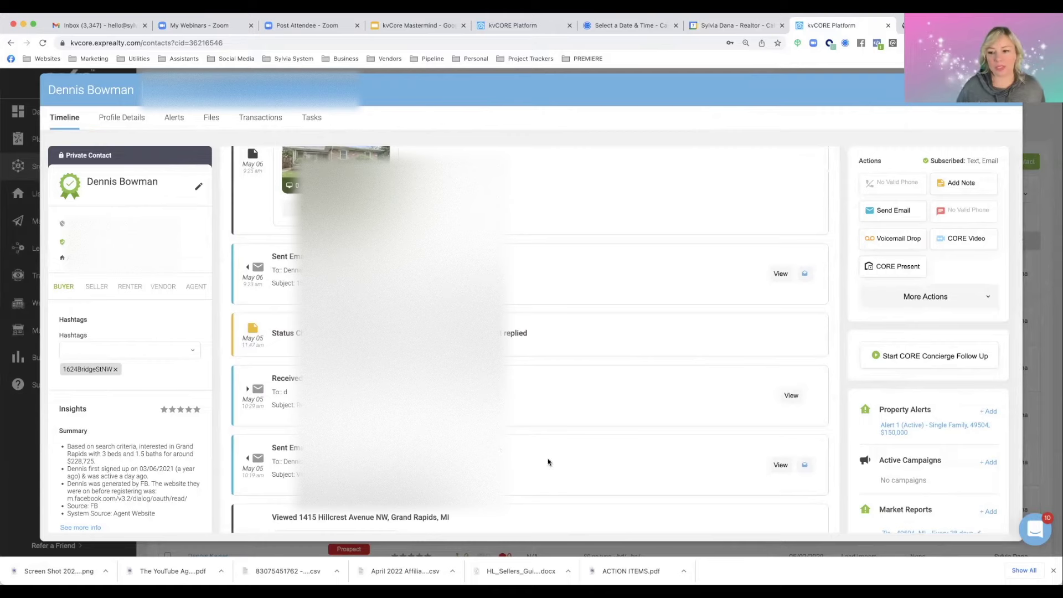
{"action": "left_click", "coordinate": [964, 241]}
Look over the video email's options and close the composer without sending
{"action": "scroll", "coordinate": [340, 293], "scroll_direction": "down", "scroll_amount": 2}
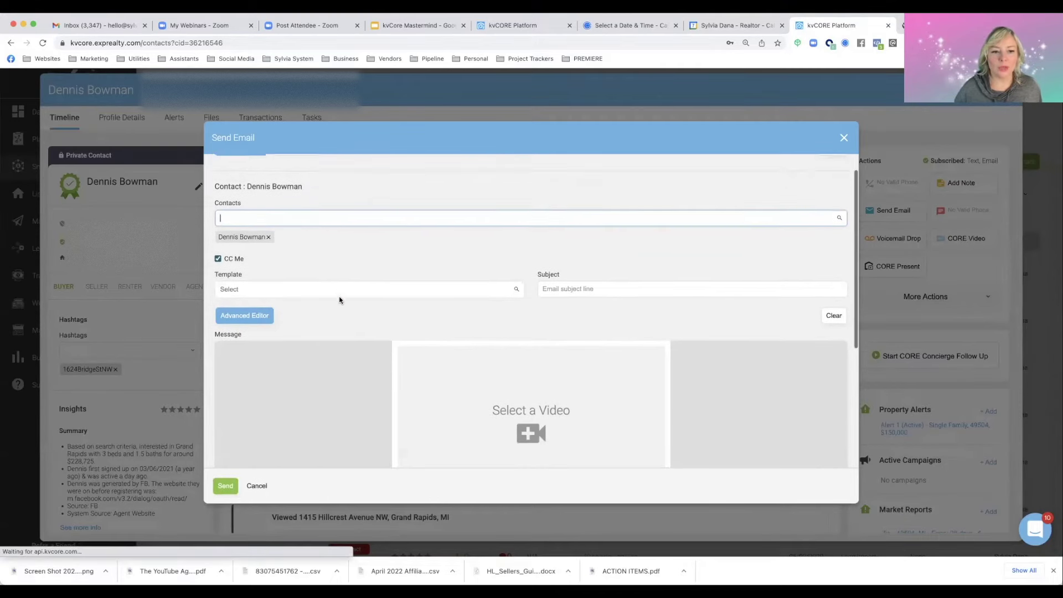
{"action": "scroll", "coordinate": [339, 297], "scroll_direction": "down", "scroll_amount": 3}
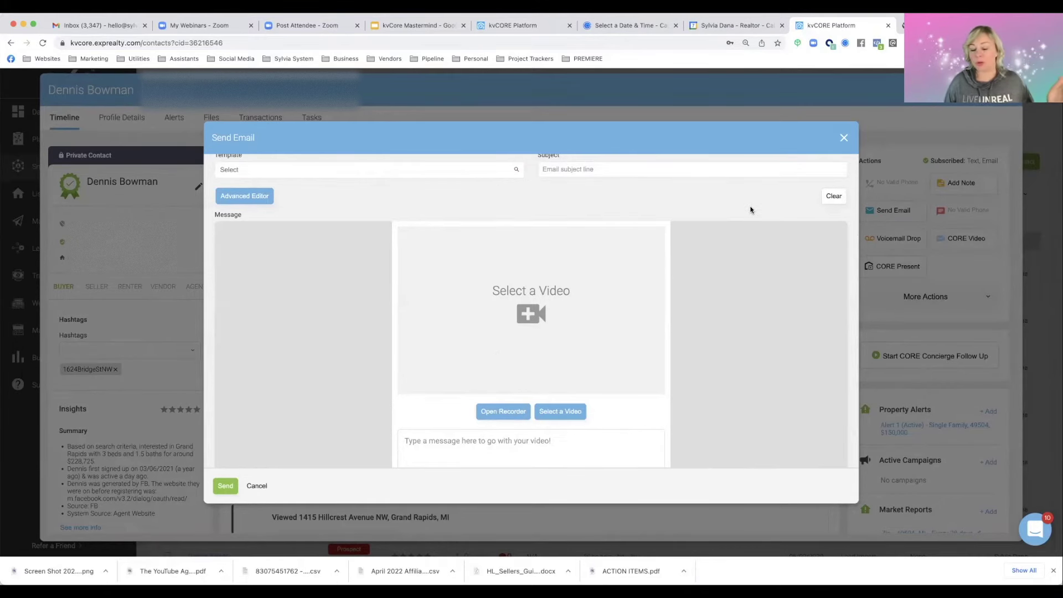
{"action": "left_click", "coordinate": [844, 138]}
{"action": "scroll", "coordinate": [616, 255], "scroll_direction": "up", "scroll_amount": 3}
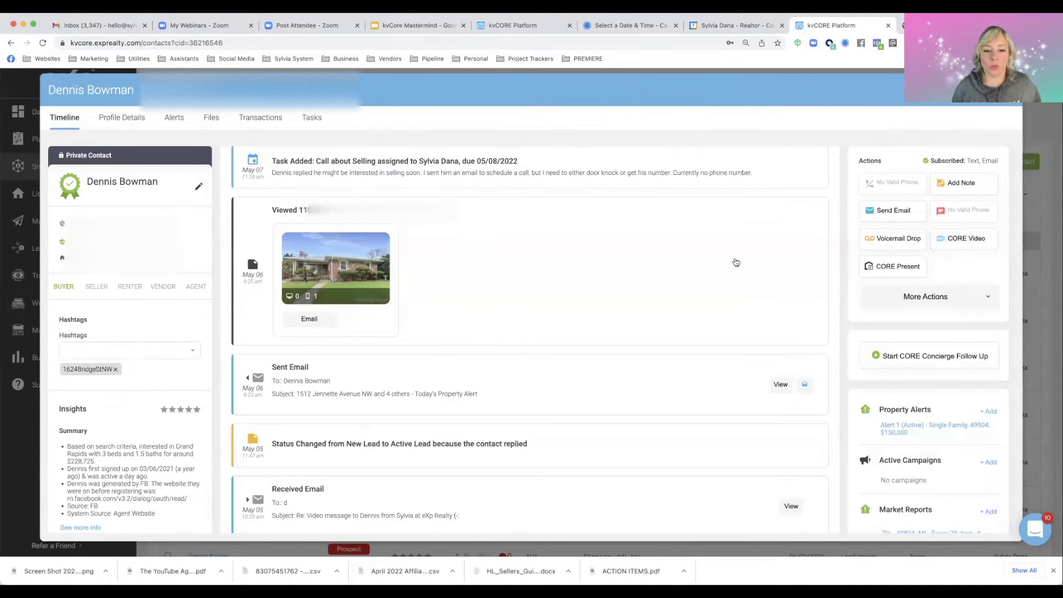
View the earlier 'Video message' sent email and play its 51-second BombBomb video
{"action": "scroll", "coordinate": [410, 410], "scroll_direction": "down", "scroll_amount": 3}
{"action": "scroll", "coordinate": [410, 409], "scroll_direction": "down", "scroll_amount": 1}
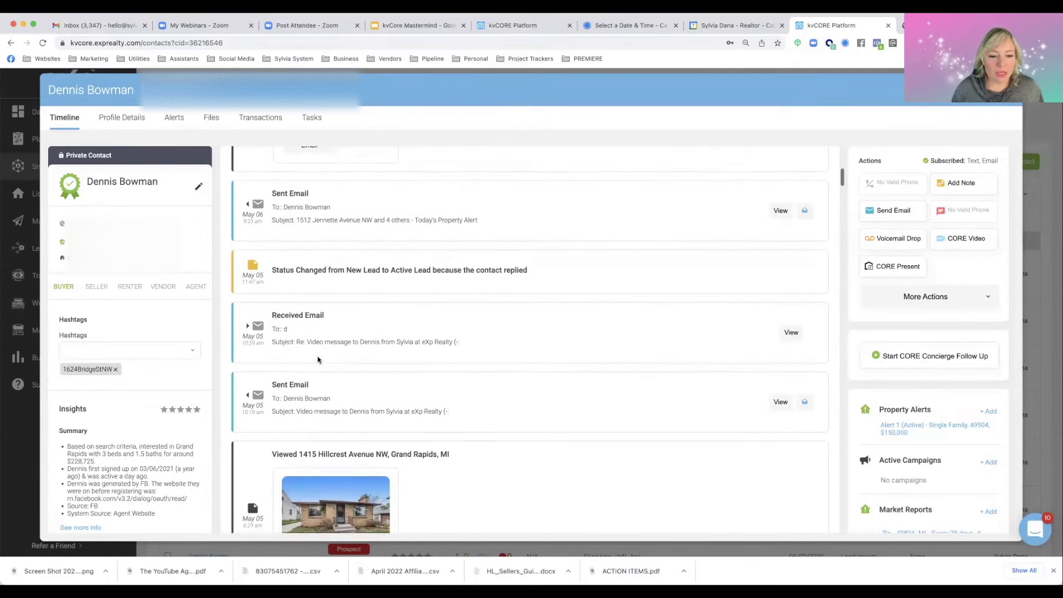
{"action": "scroll", "coordinate": [369, 417], "scroll_direction": "down", "scroll_amount": 1}
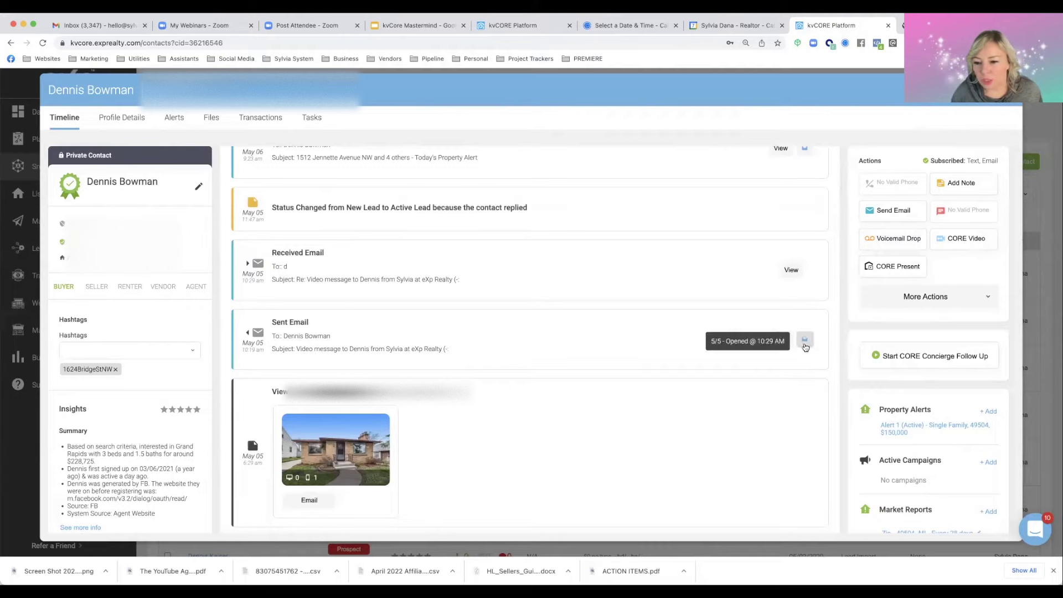
{"action": "left_click", "coordinate": [780, 340]}
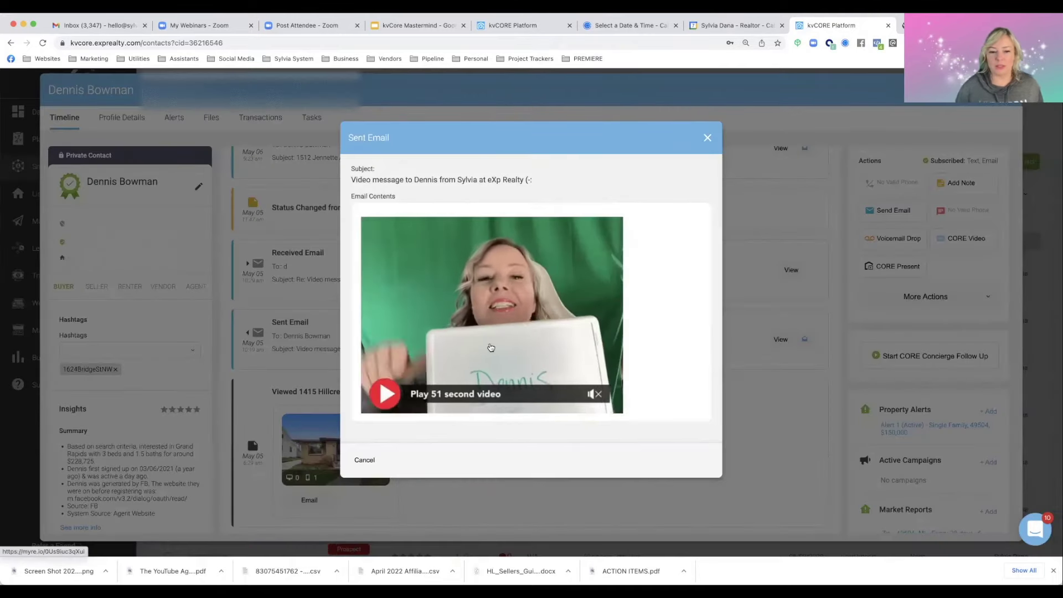
{"action": "left_click", "coordinate": [490, 347]}
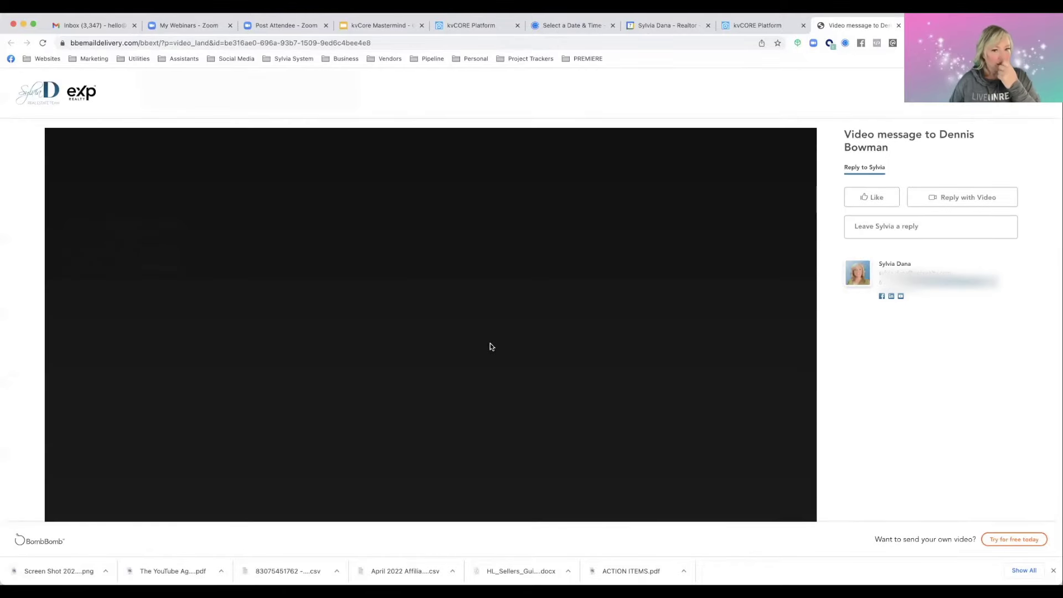
{"action": "scroll", "coordinate": [369, 376], "scroll_direction": "down", "scroll_amount": 2}
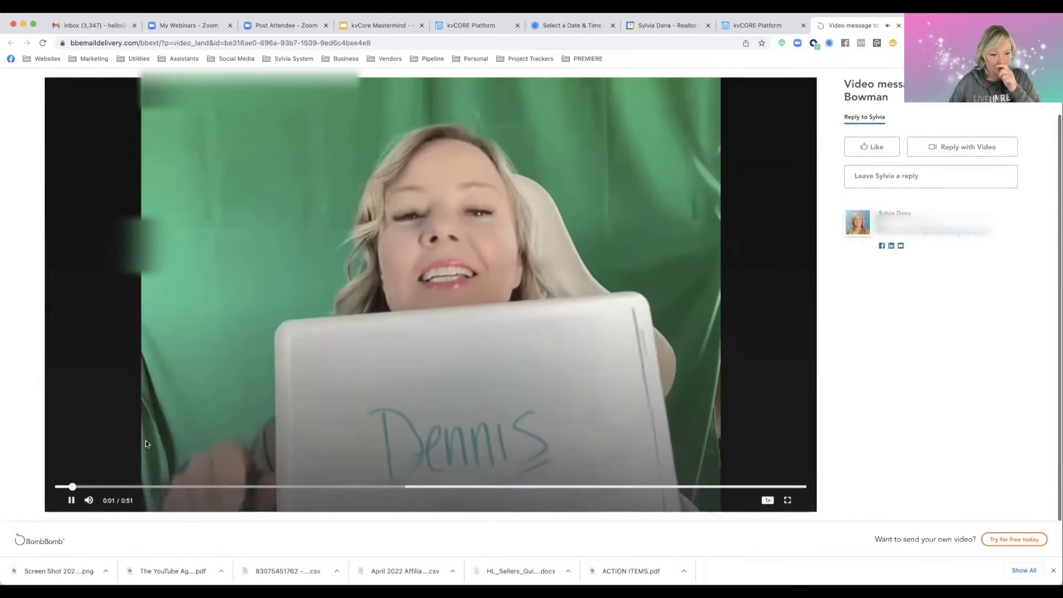
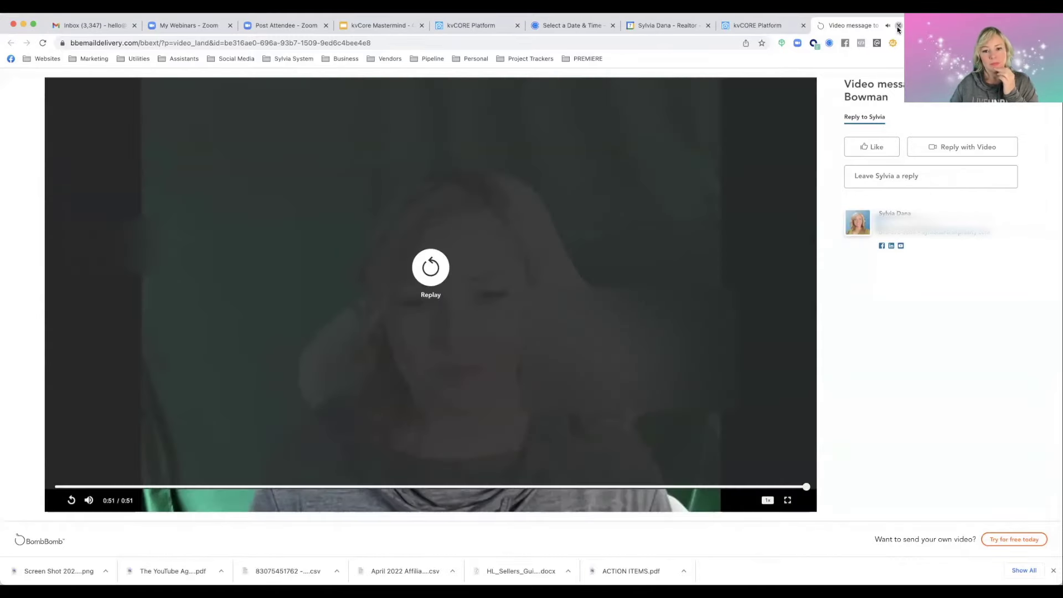
Close the BombBomb video tab and the Sent Email preview, then scroll the timeline to the top
{"action": "left_click", "coordinate": [898, 26]}
{"action": "left_click", "coordinate": [707, 138]}
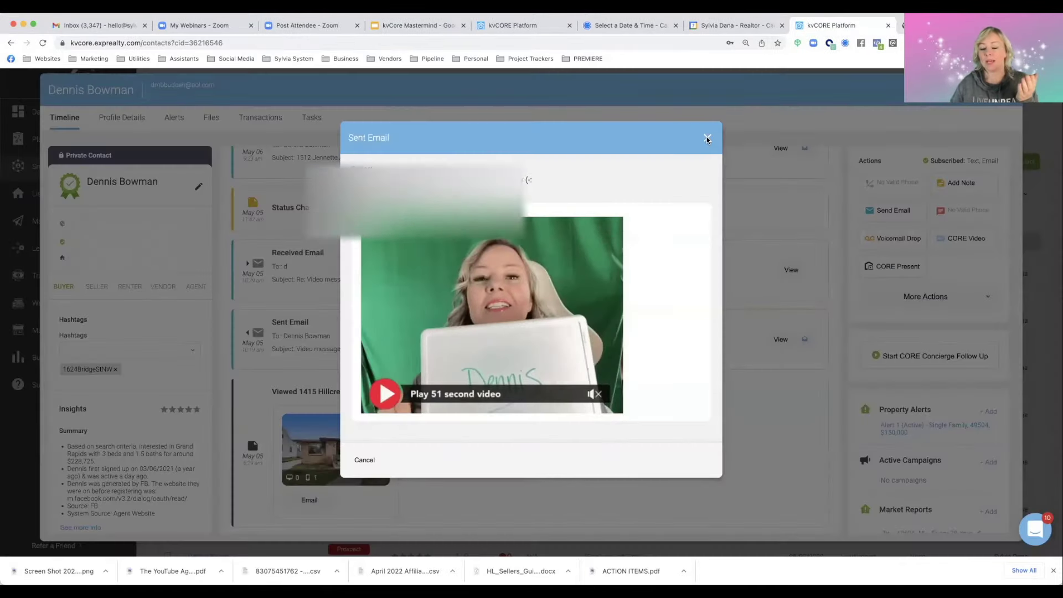
{"action": "scroll", "coordinate": [703, 280], "scroll_direction": "up", "scroll_amount": 5}
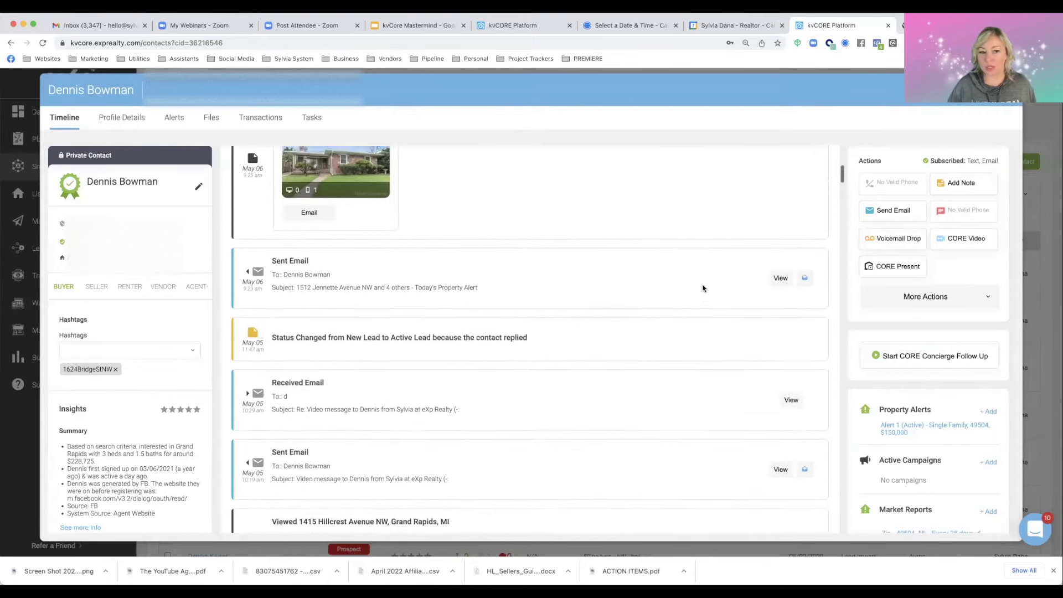
{"action": "scroll", "coordinate": [702, 288], "scroll_direction": "up", "scroll_amount": 3}
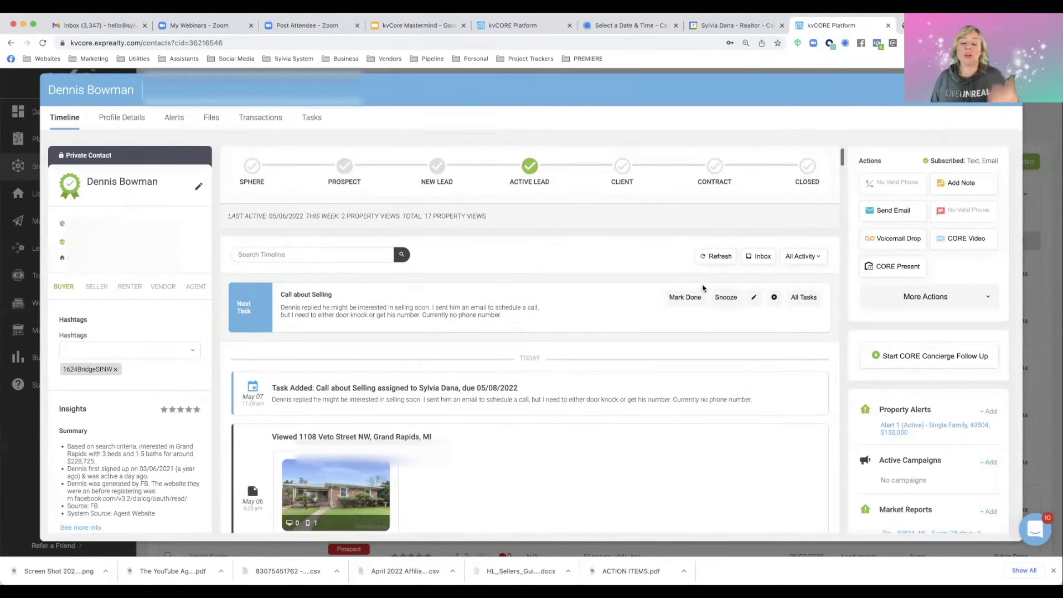
{"action": "scroll", "coordinate": [703, 288], "scroll_direction": "up", "scroll_amount": 1}
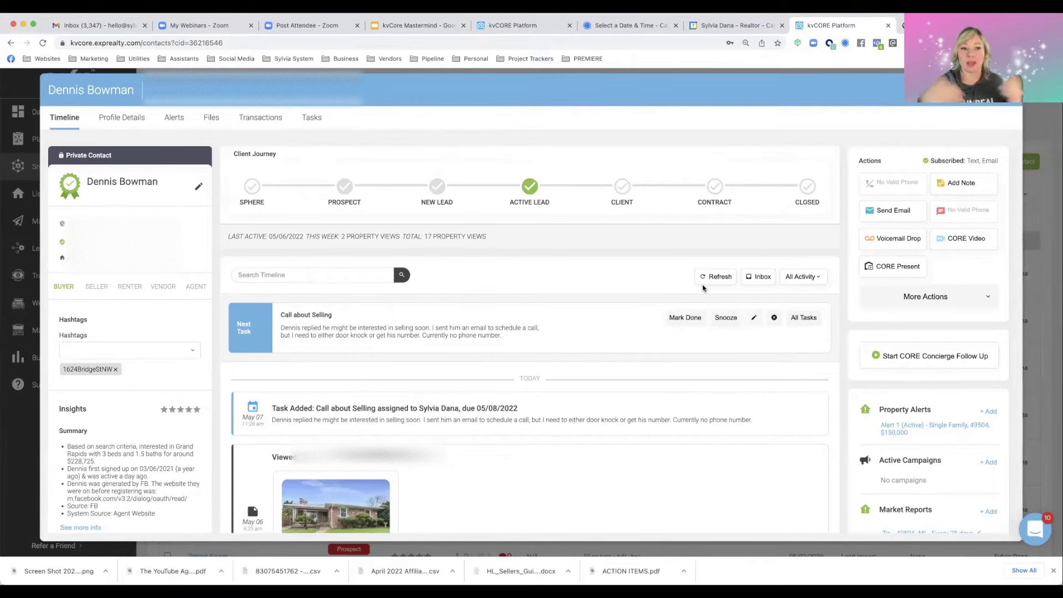
{"action": "scroll", "coordinate": [702, 288], "scroll_direction": "down", "scroll_amount": 3}
{"action": "scroll", "coordinate": [702, 287], "scroll_direction": "up", "scroll_amount": 3}
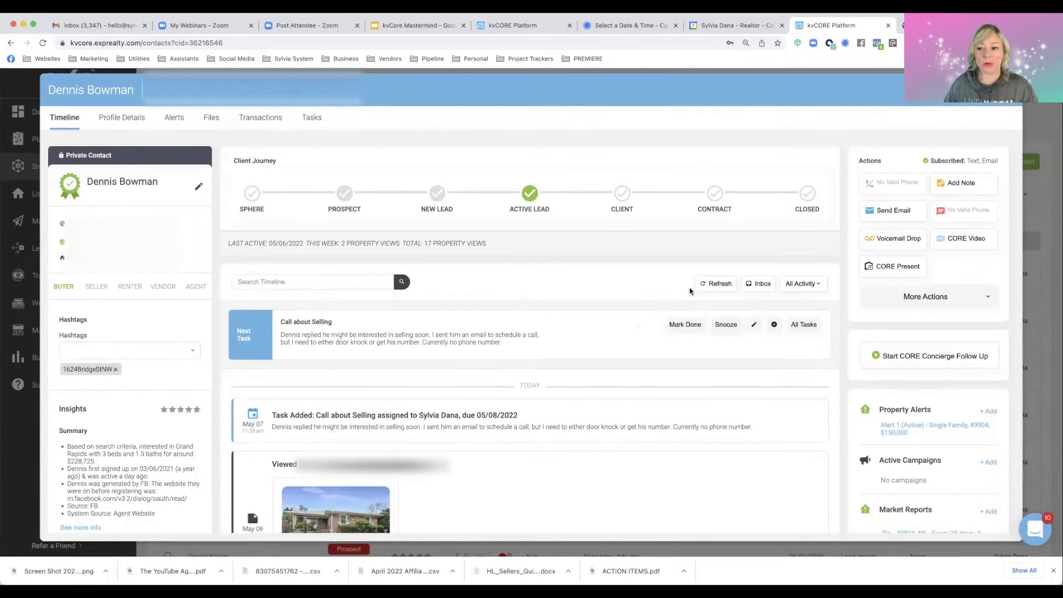
Add a note saying the lead replied and may sell soon, signed and dated 5/7, pinned to top
{"action": "left_click", "coordinate": [953, 187]}
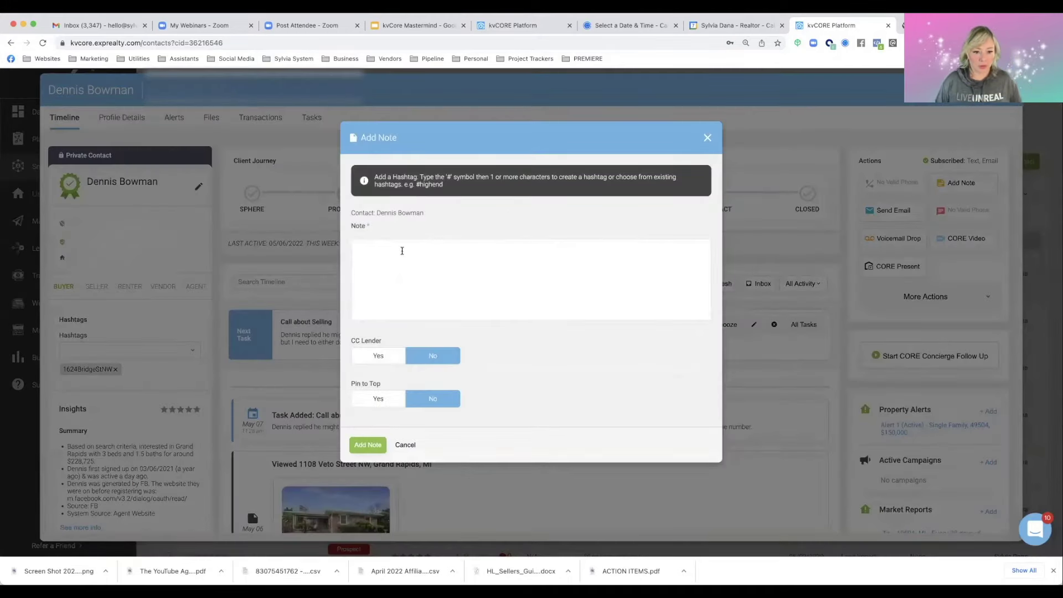
{"action": "type", "text": "Dennis responded to my "}
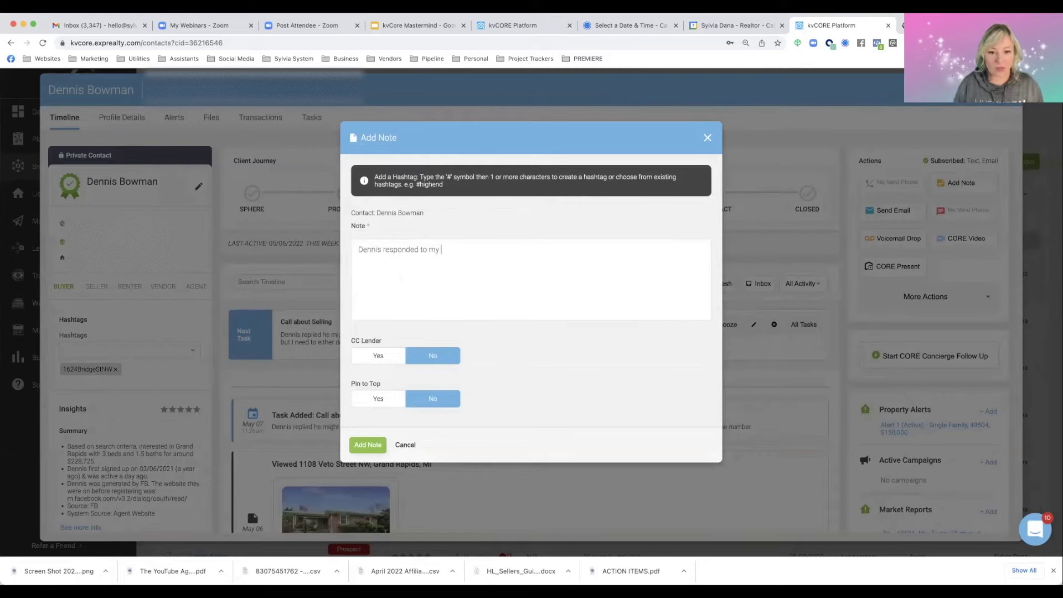
{"action": "type", "text": "video em"}
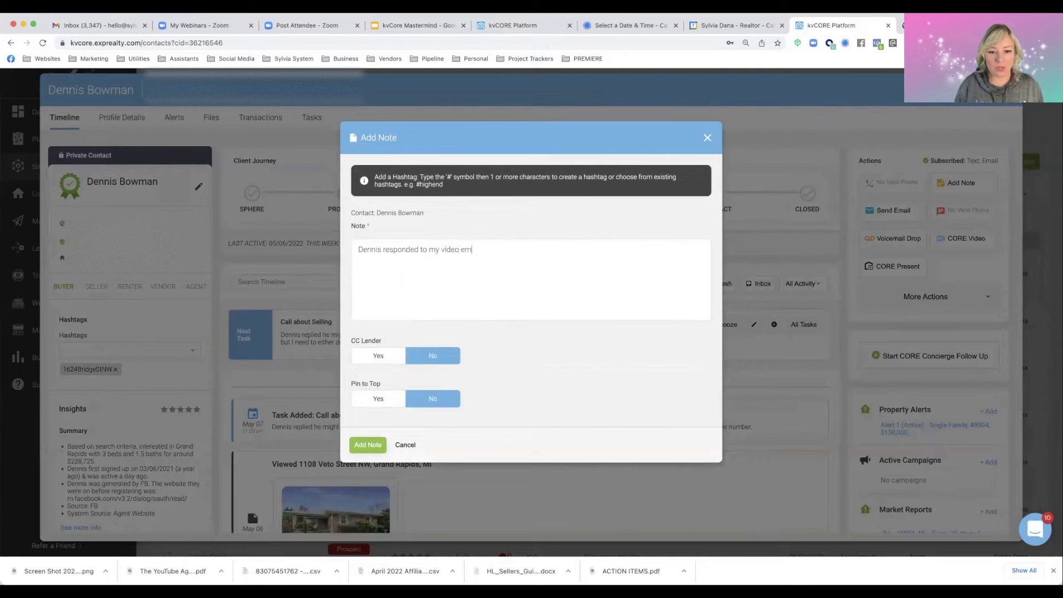
{"action": "type", "text": "ail abou"}
{"action": "type", "text": "t how i"}
{"action": "type", "text": " can "}
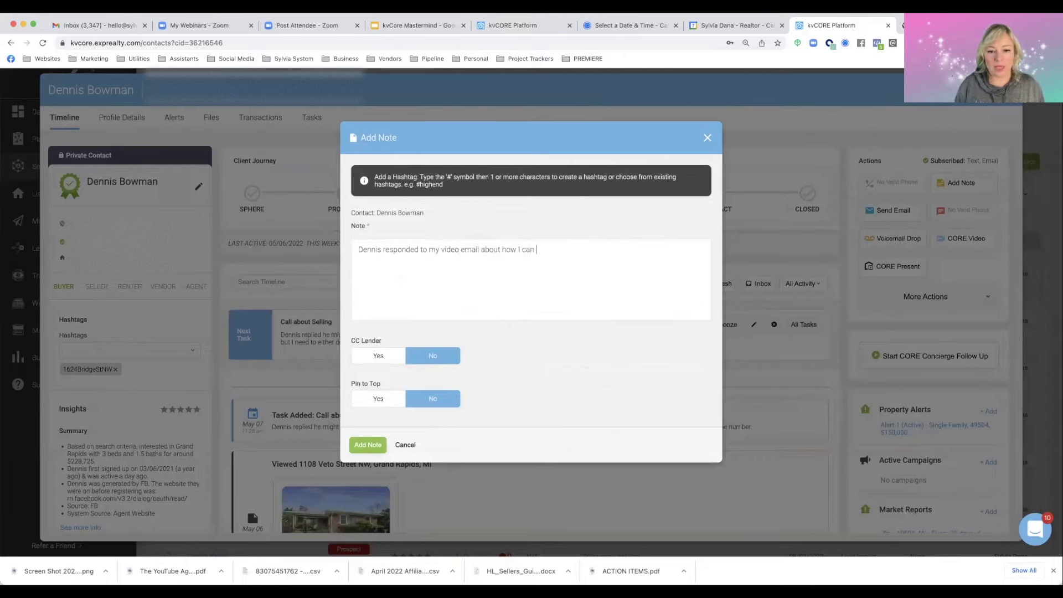
{"action": "type", "text": "help him. He replied that h"}
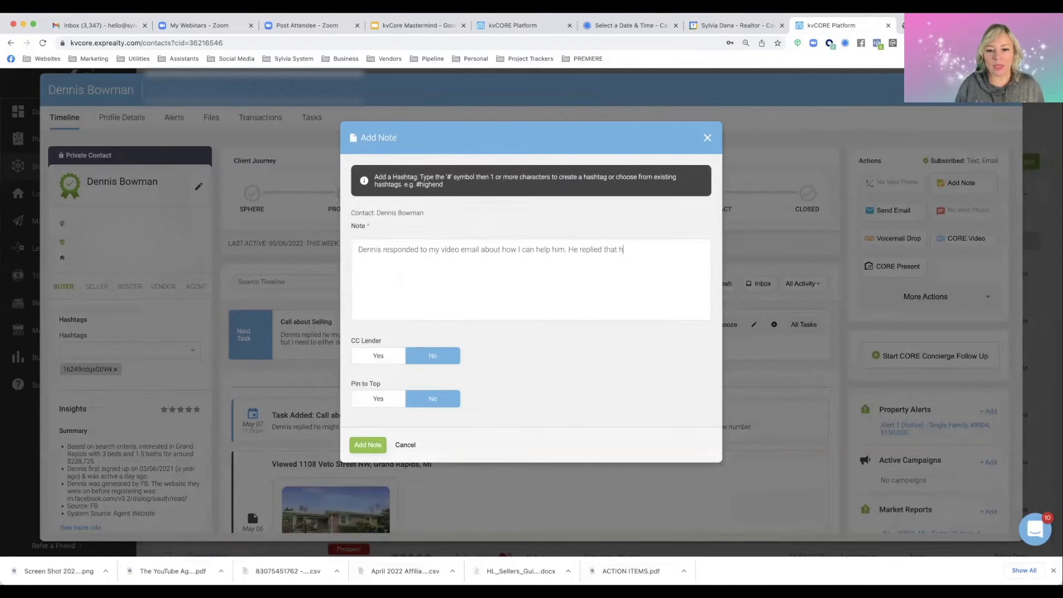
{"action": "type", "text": "e is consider"}
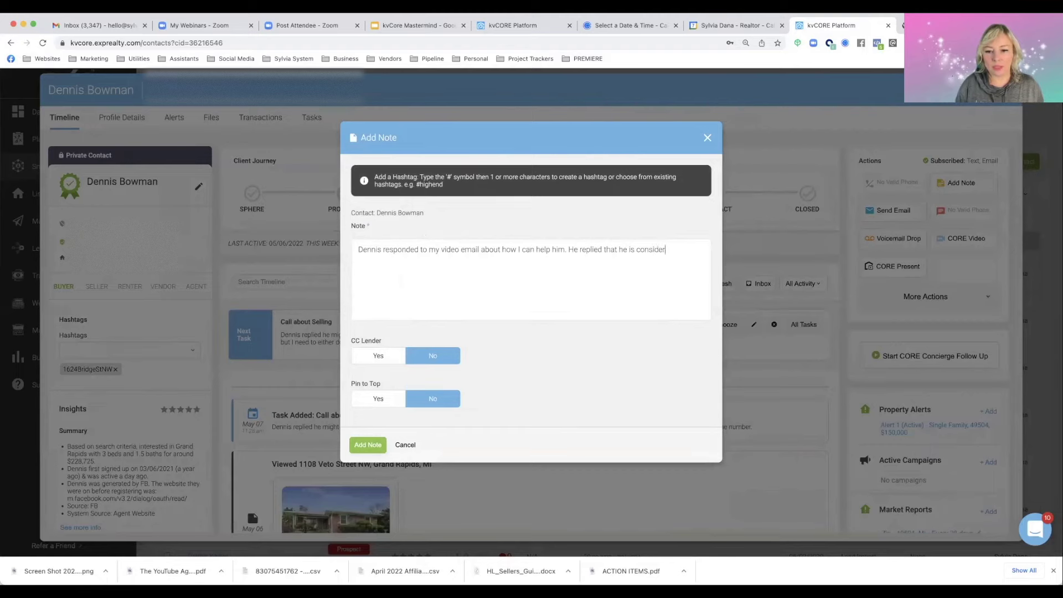
{"action": "type", "text": "ing selling soon. "}
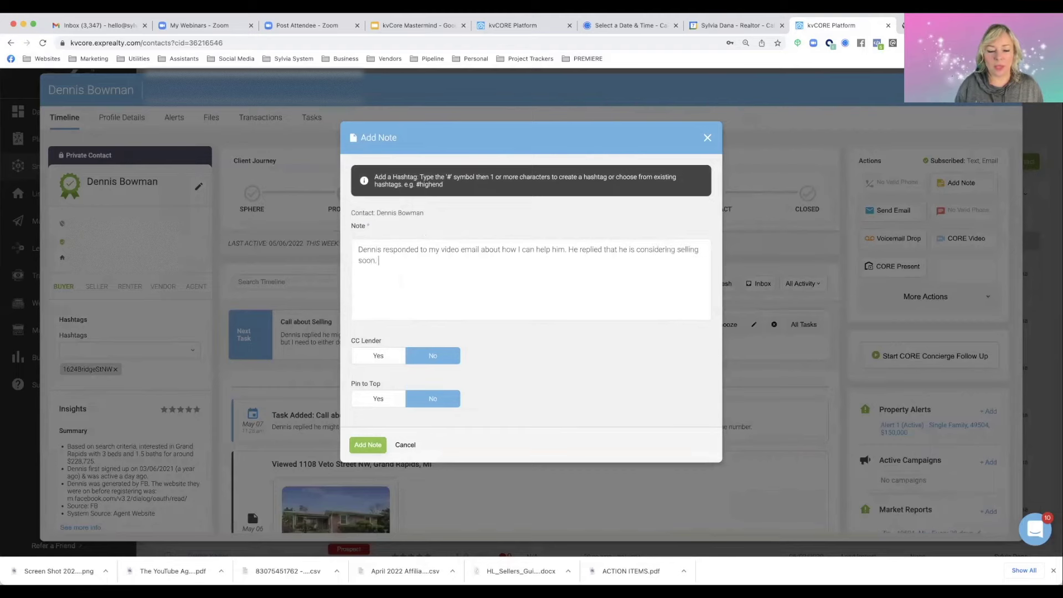
{"action": "type", "text": "I emailed "}
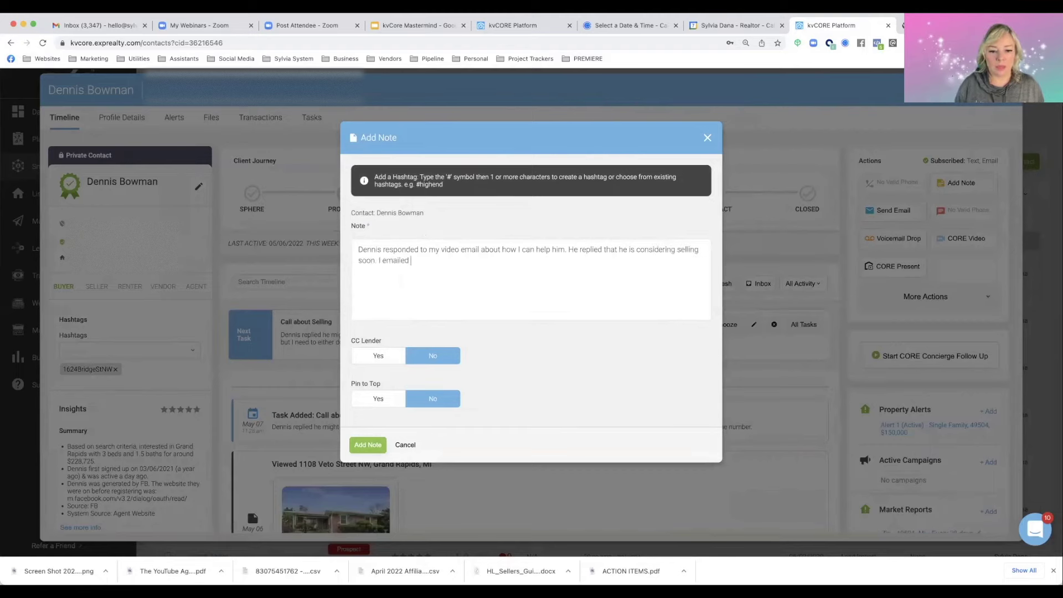
{"action": "type", "text": "back and asked "}
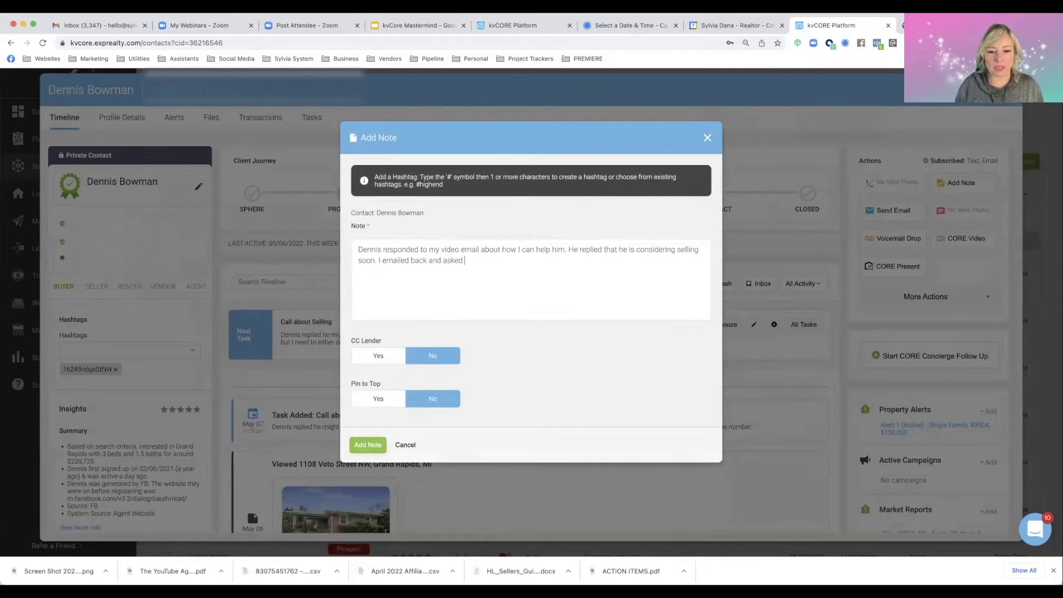
{"action": "type", "text": "him to sechedule a call. I need to follow up wit"}
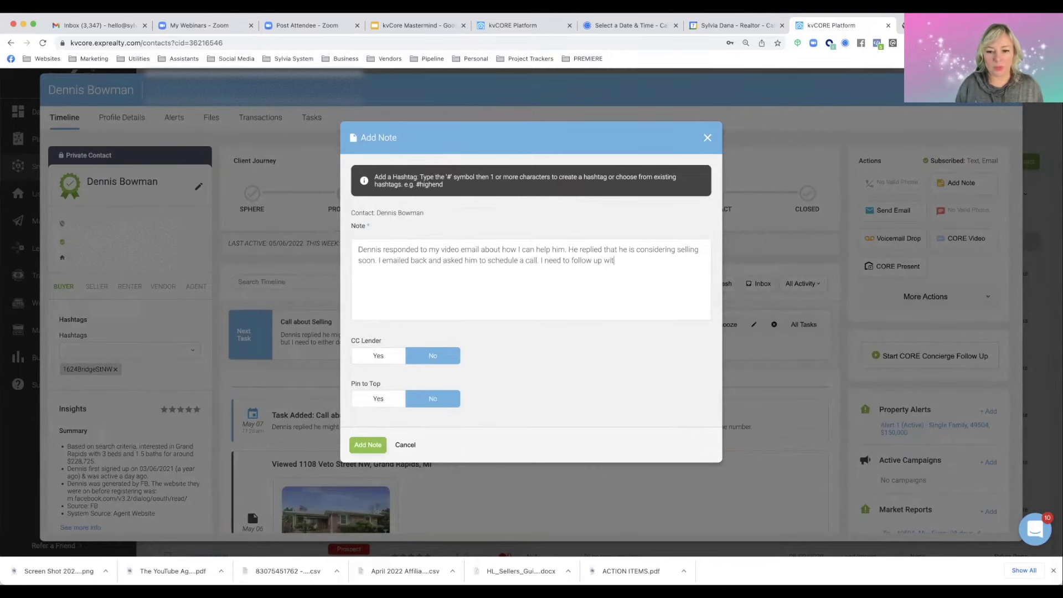
{"action": "type", "text": "h this to get his phone number and address"}
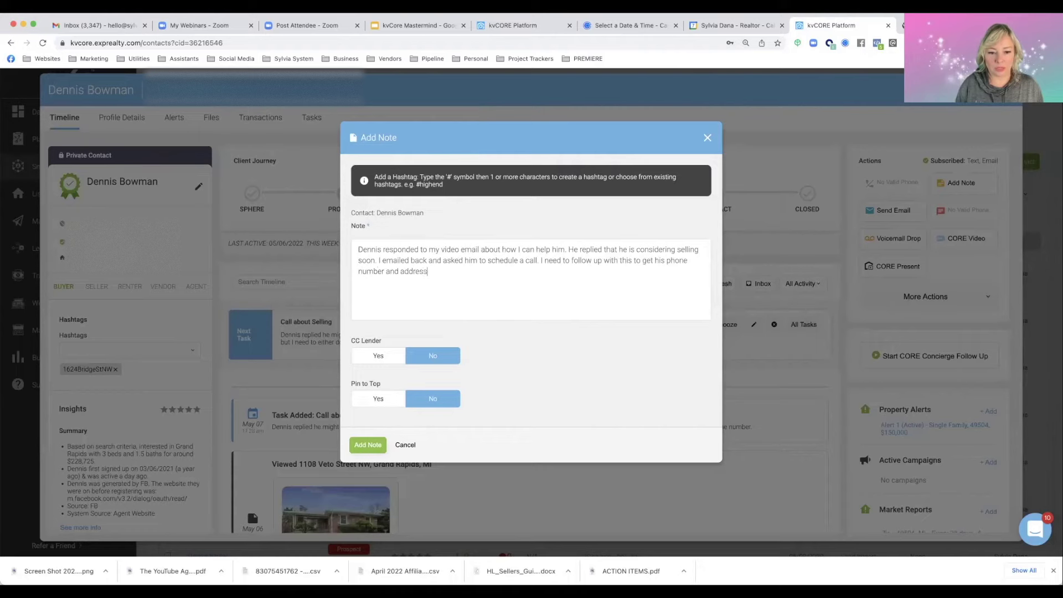
{"action": "type", "text": ". - Sylvia"}
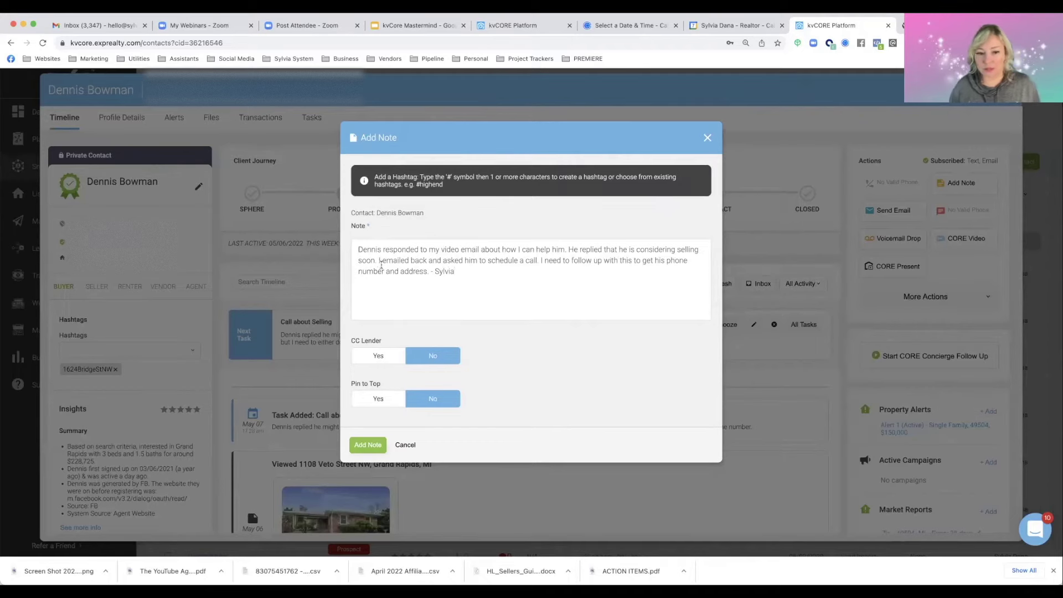
{"action": "left_click", "coordinate": [432, 272]}
{"action": "key", "text": "Return"}
{"action": "key", "text": "Return"}
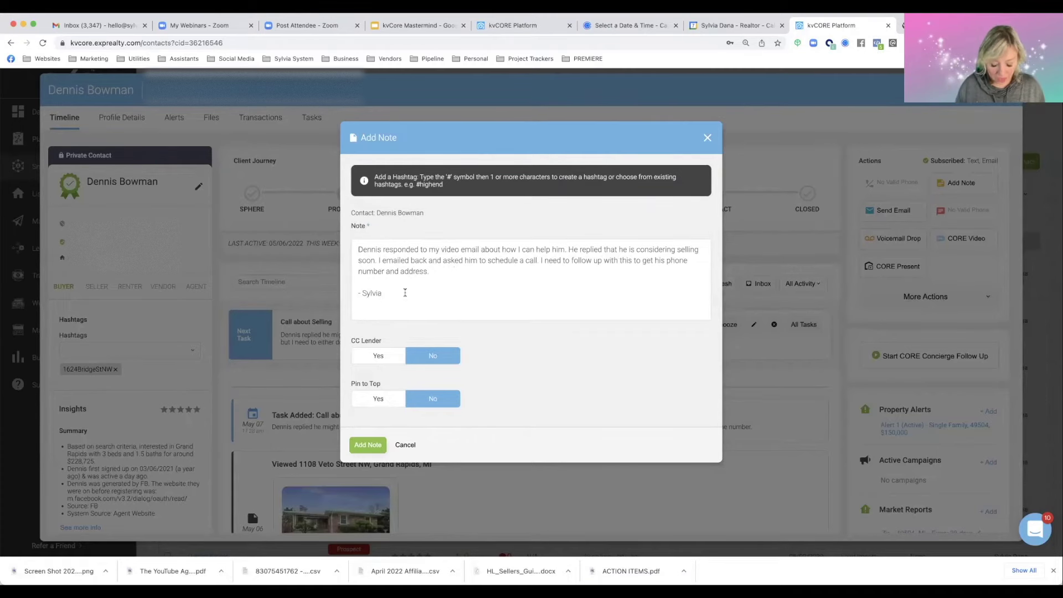
{"action": "type", "text": "5/"}
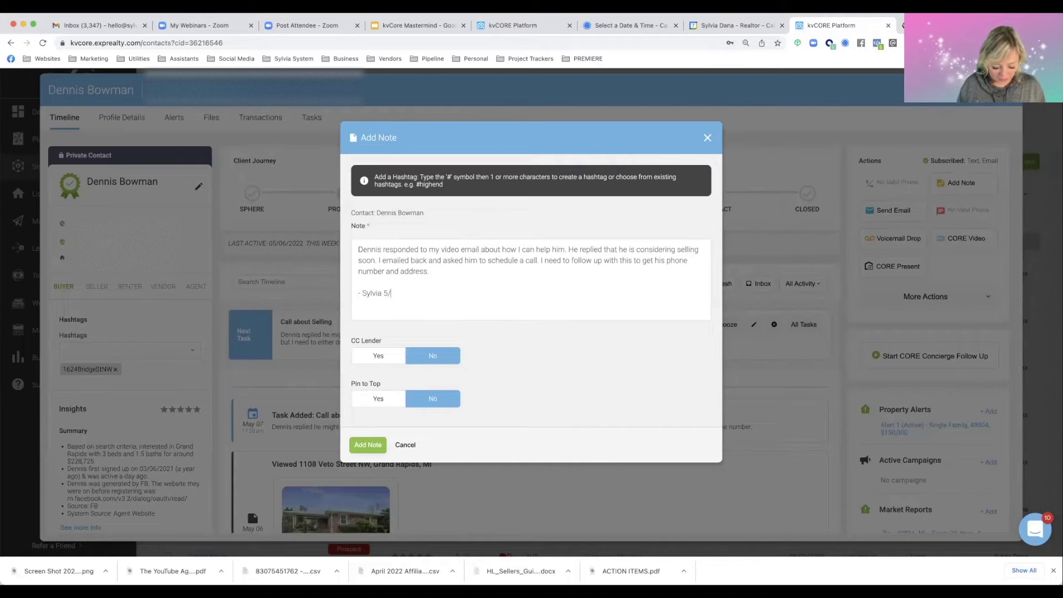
{"action": "type", "text": "7"}
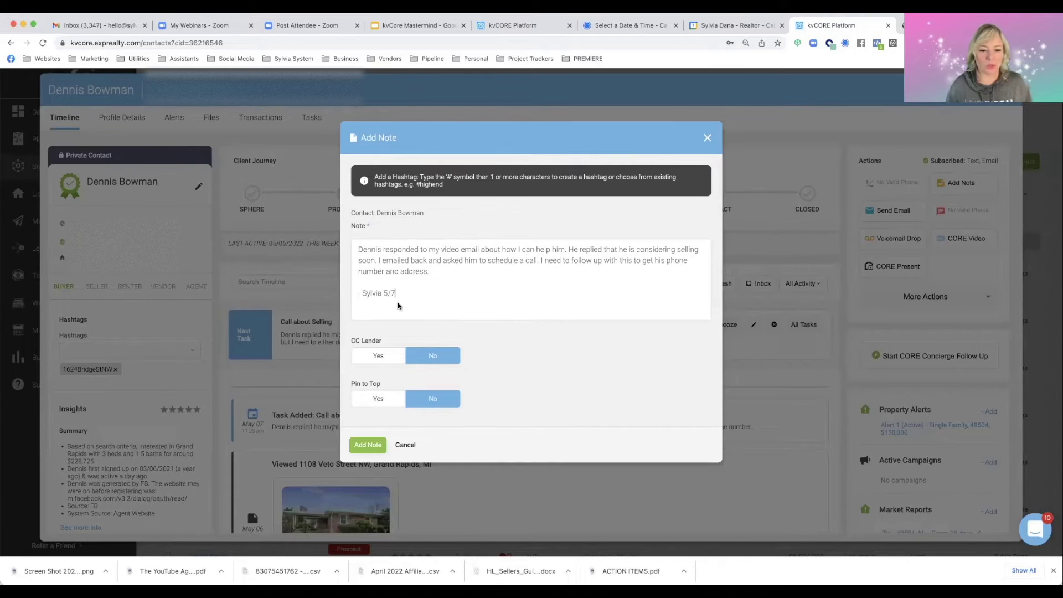
{"action": "left_click", "coordinate": [367, 401]}
{"action": "left_click", "coordinate": [364, 445]}
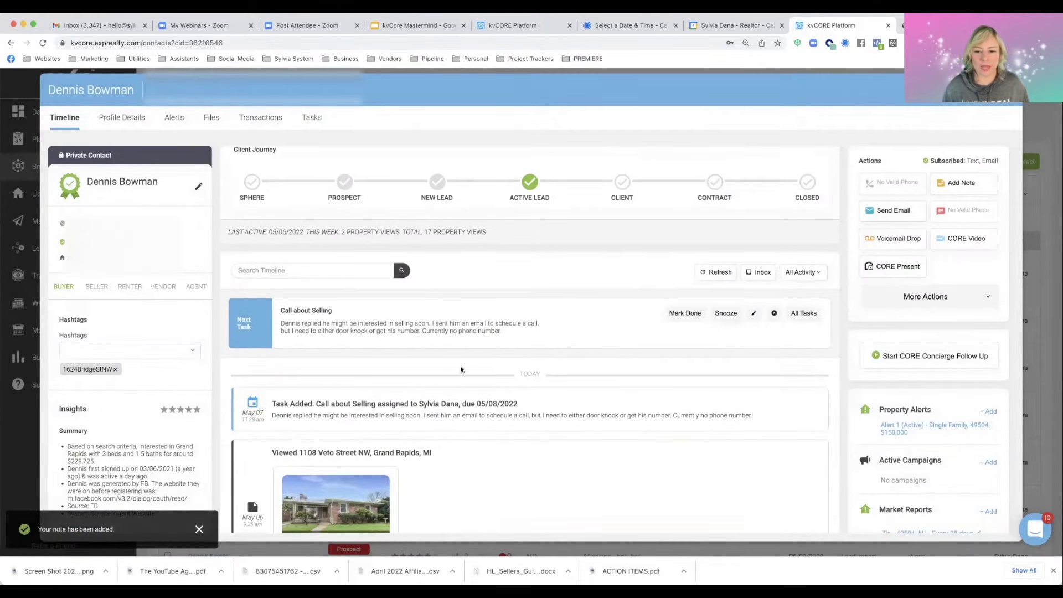
{"action": "left_click", "coordinate": [714, 273]}
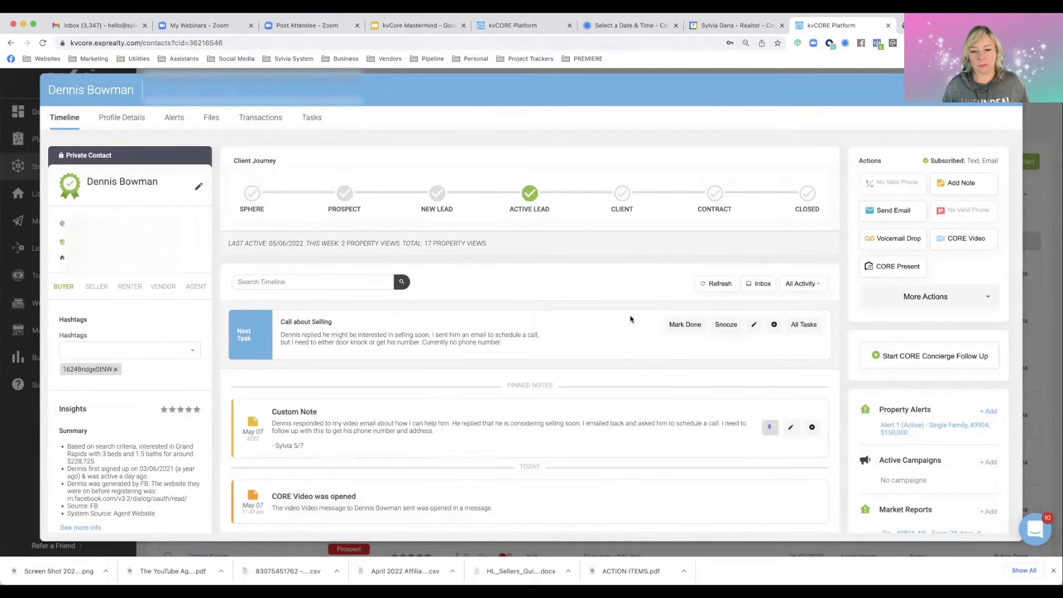
{"action": "scroll", "coordinate": [630, 320], "scroll_direction": "down", "scroll_amount": 3}
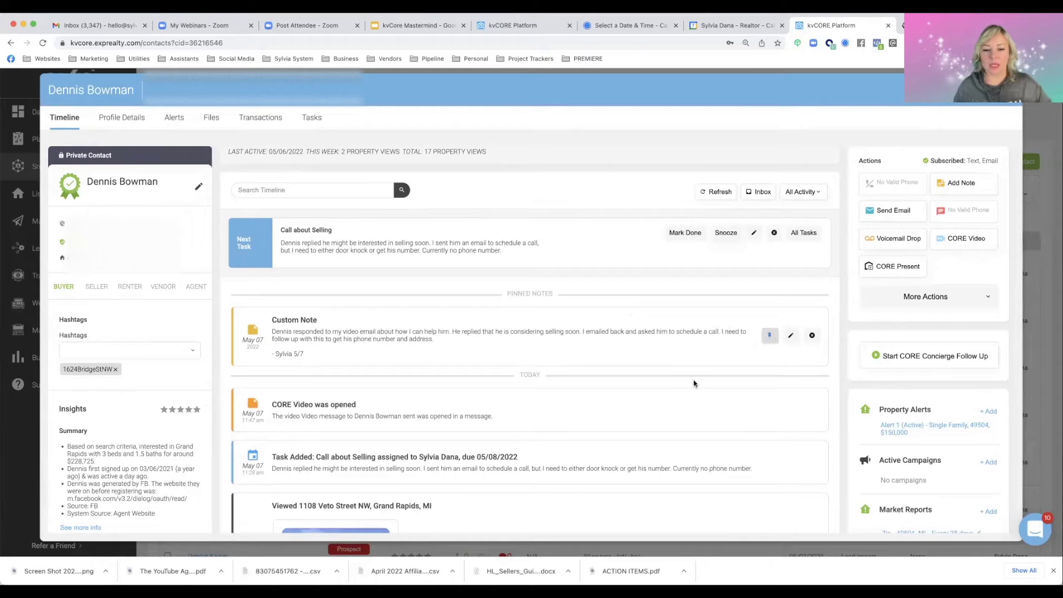
{"action": "scroll", "coordinate": [696, 382], "scroll_direction": "down", "scroll_amount": 5}
{"action": "scroll", "coordinate": [695, 383], "scroll_direction": "up", "scroll_amount": 3}
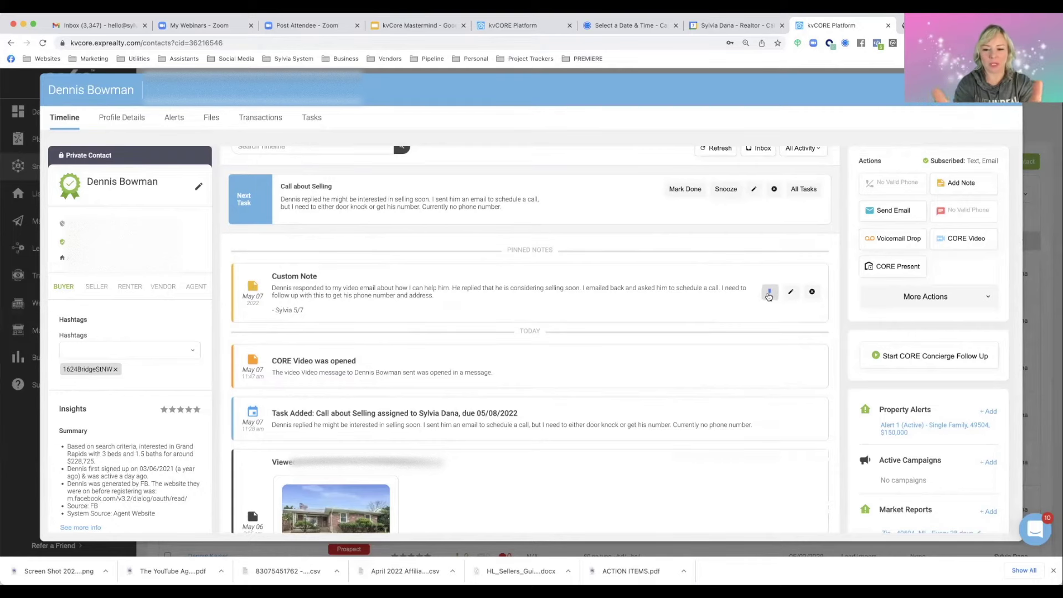
{"action": "left_click", "coordinate": [790, 292]}
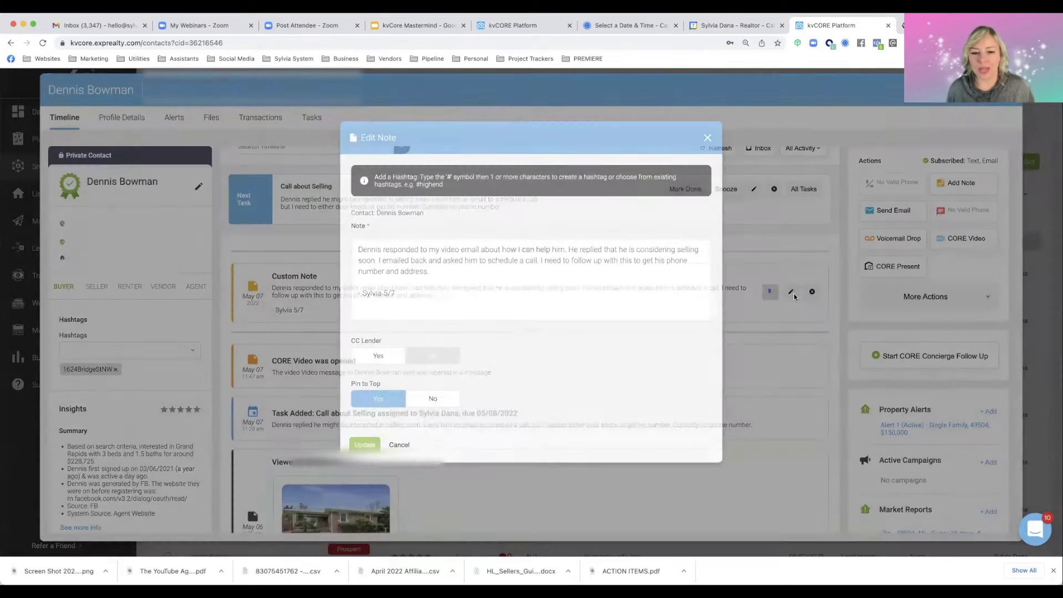
{"action": "left_click", "coordinate": [708, 138]}
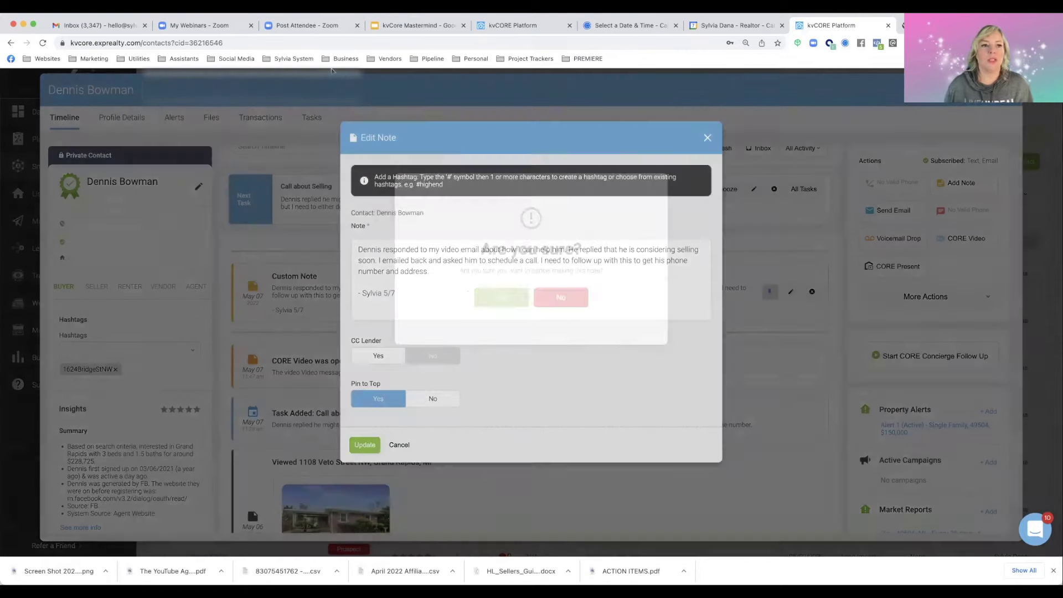
{"action": "left_click", "coordinate": [514, 298]}
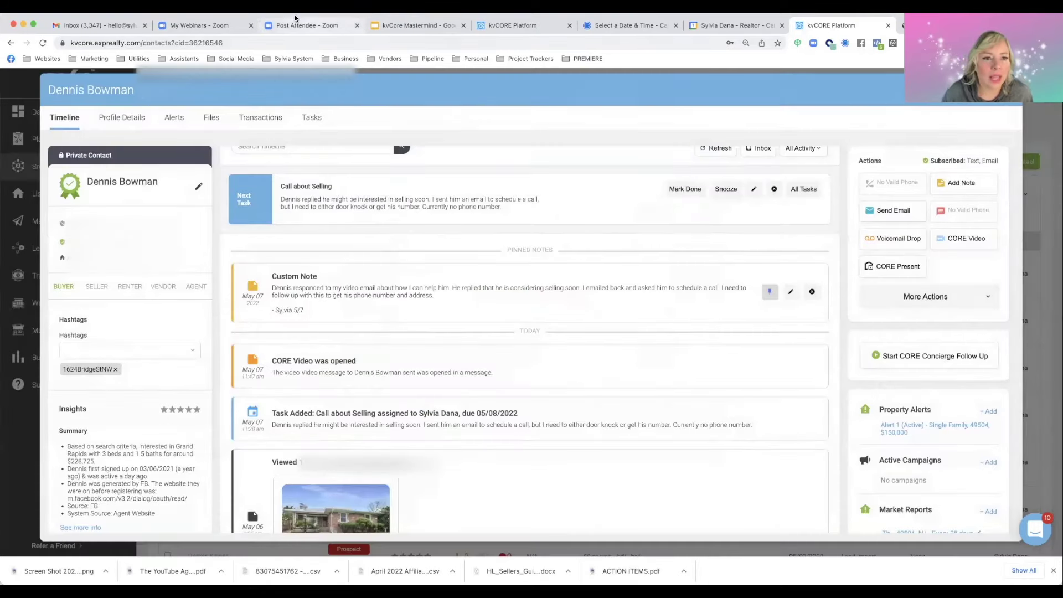
In Google Calendar, select the seller lead conversion task text, then close the event details
{"action": "left_click", "coordinate": [736, 25]}
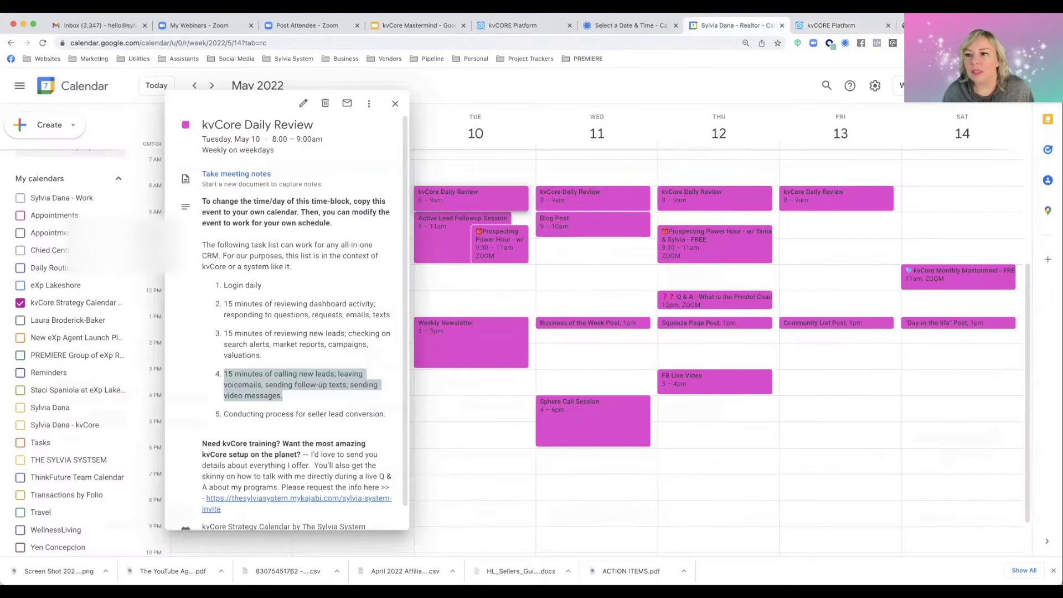
{"action": "left_click", "coordinate": [241, 402]}
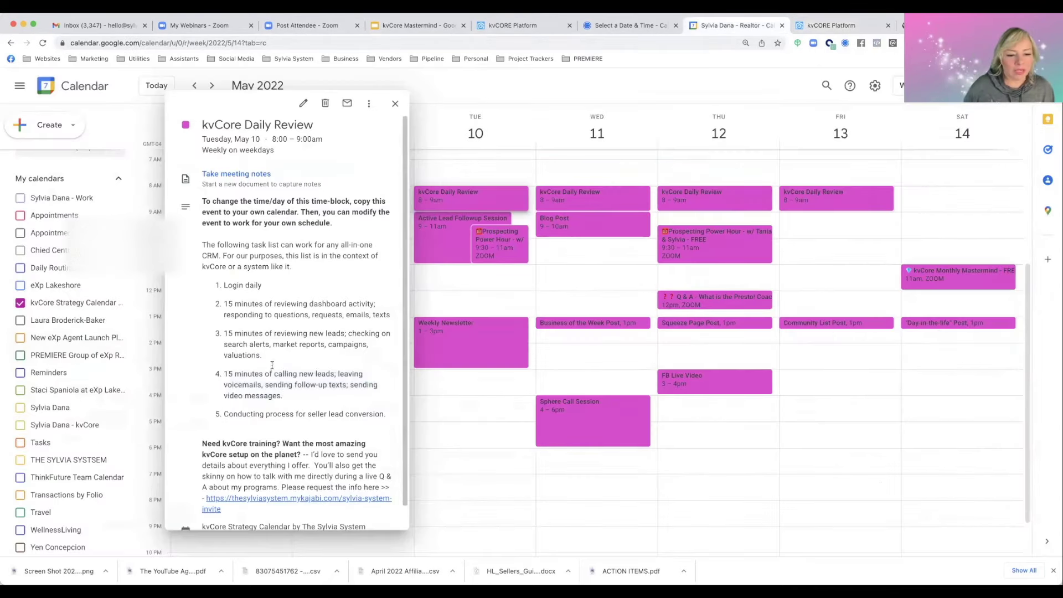
{"action": "left_click_drag", "start_coordinate": [224, 414], "coordinate": [387, 417]}
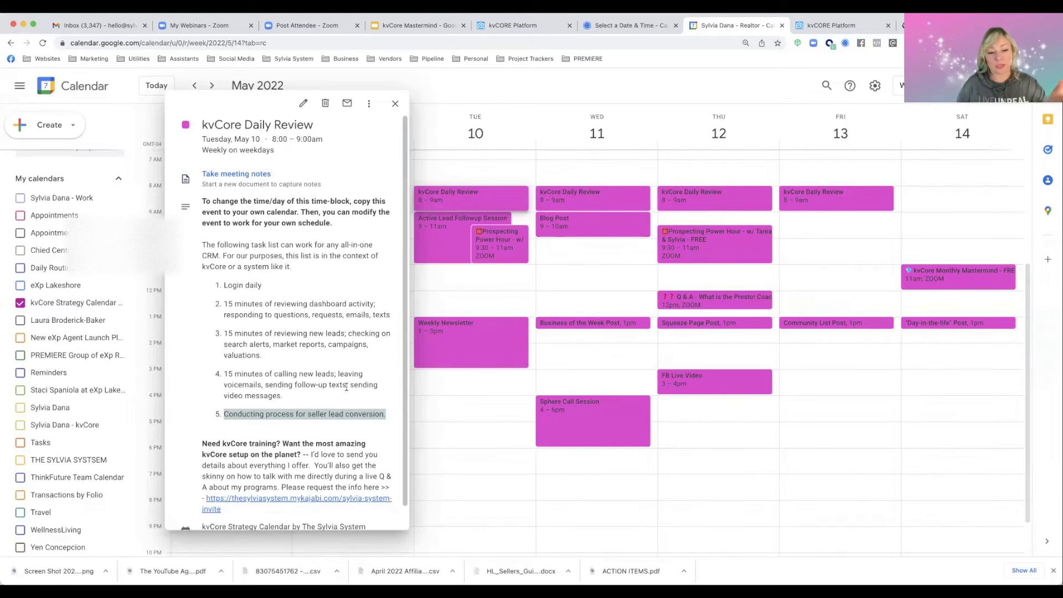
{"action": "left_click", "coordinate": [395, 104]}
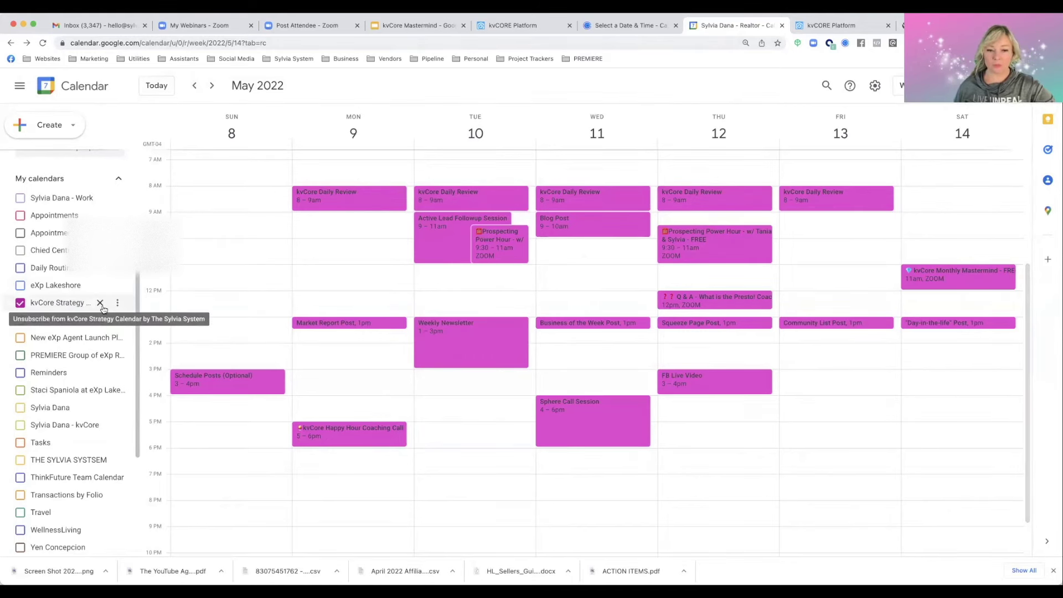
Toggle Education Calendar 3.0 on and off, then open Monday's kvCore Daily Review details
{"action": "scroll", "coordinate": [83, 343], "scroll_direction": "down", "scroll_amount": 4}
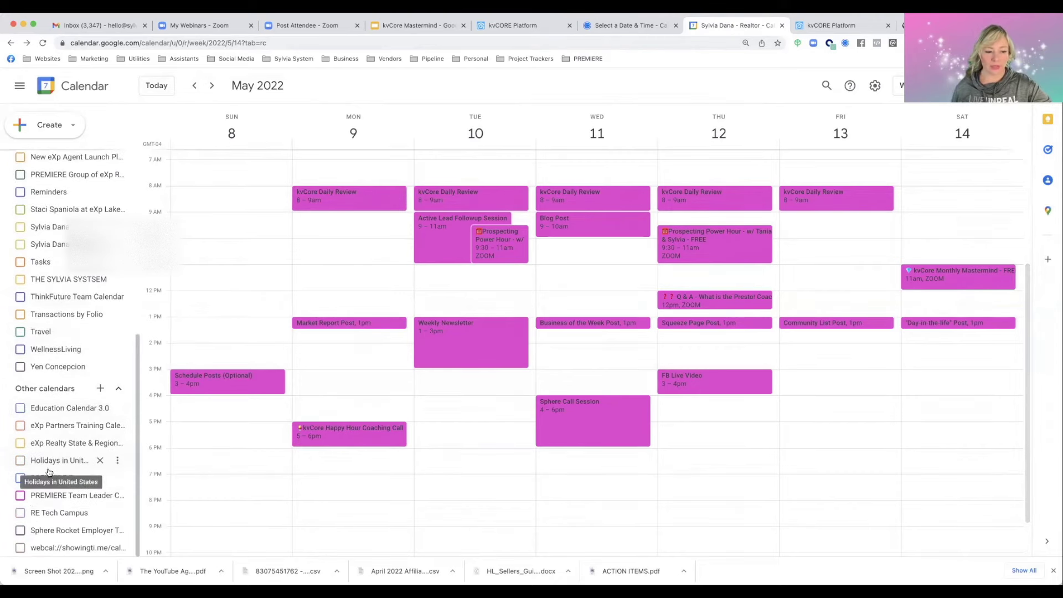
{"action": "left_click", "coordinate": [20, 408]}
{"action": "left_click", "coordinate": [20, 408]}
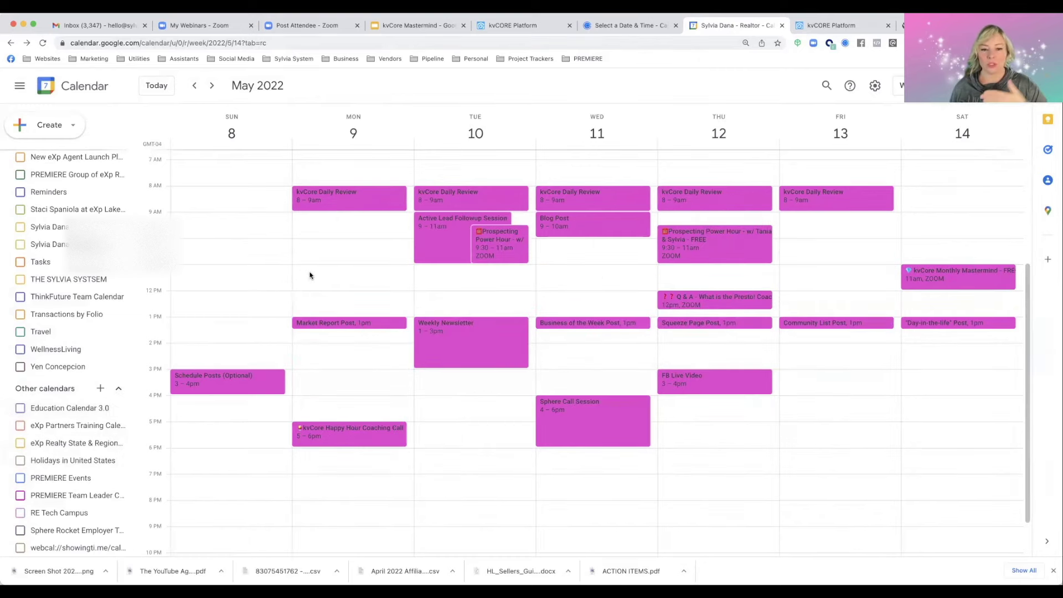
{"action": "scroll", "coordinate": [309, 275], "scroll_direction": "up", "scroll_amount": 4}
{"action": "left_click", "coordinate": [355, 309]}
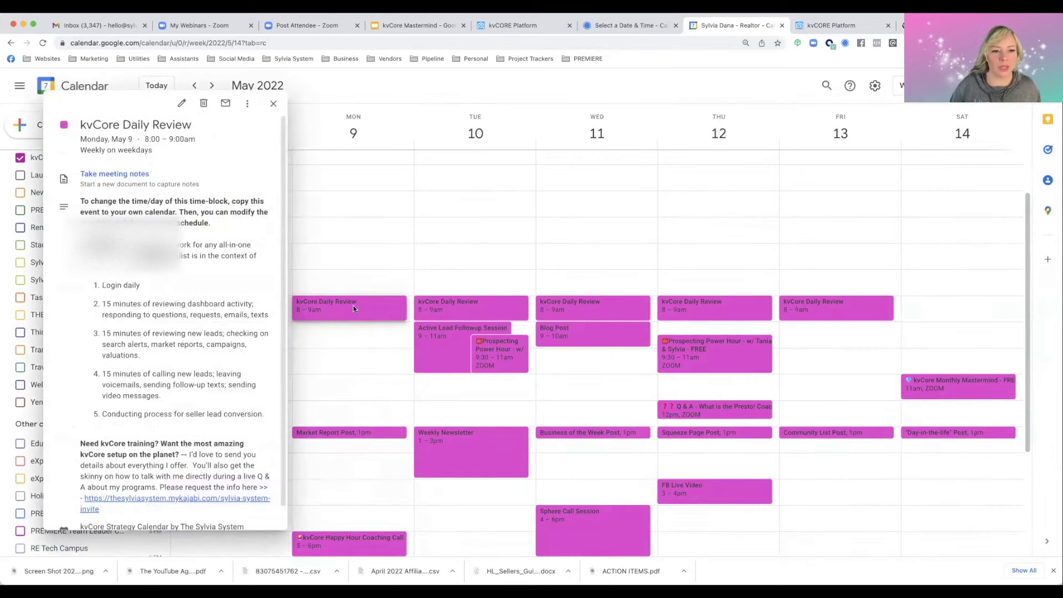
Copy kvCore Daily Review to your work calendar, keeping every weekday 8–9am, and save it
{"action": "left_click", "coordinate": [247, 108]}
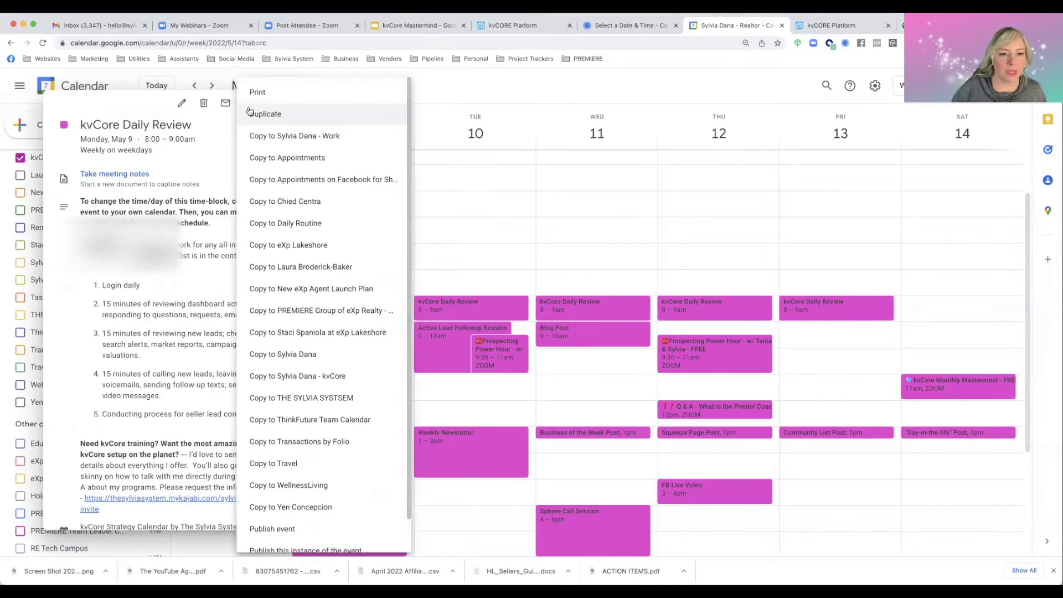
{"action": "left_click", "coordinate": [281, 137]}
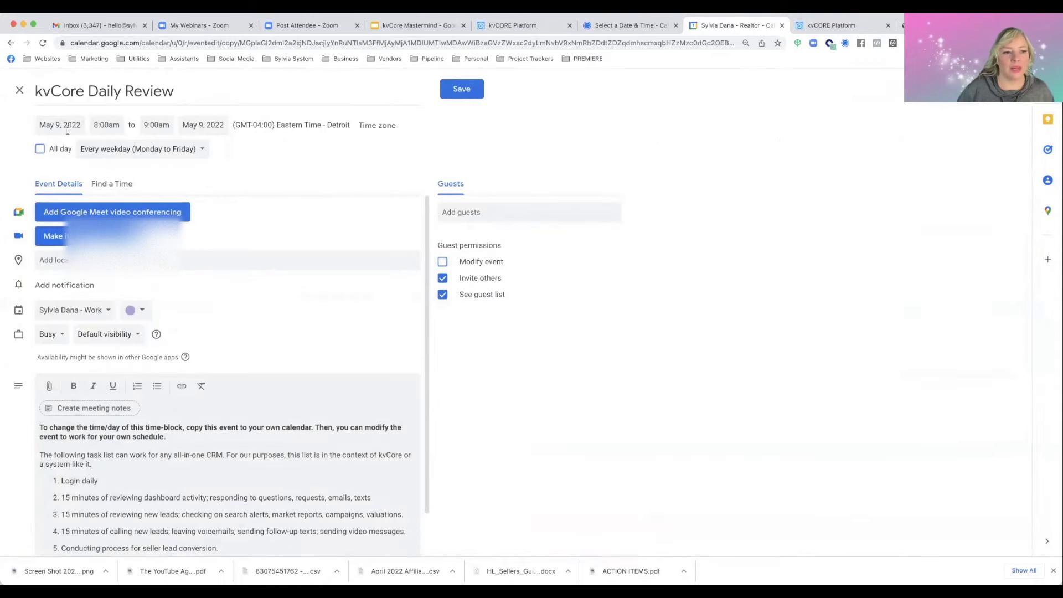
{"action": "left_click", "coordinate": [158, 150]}
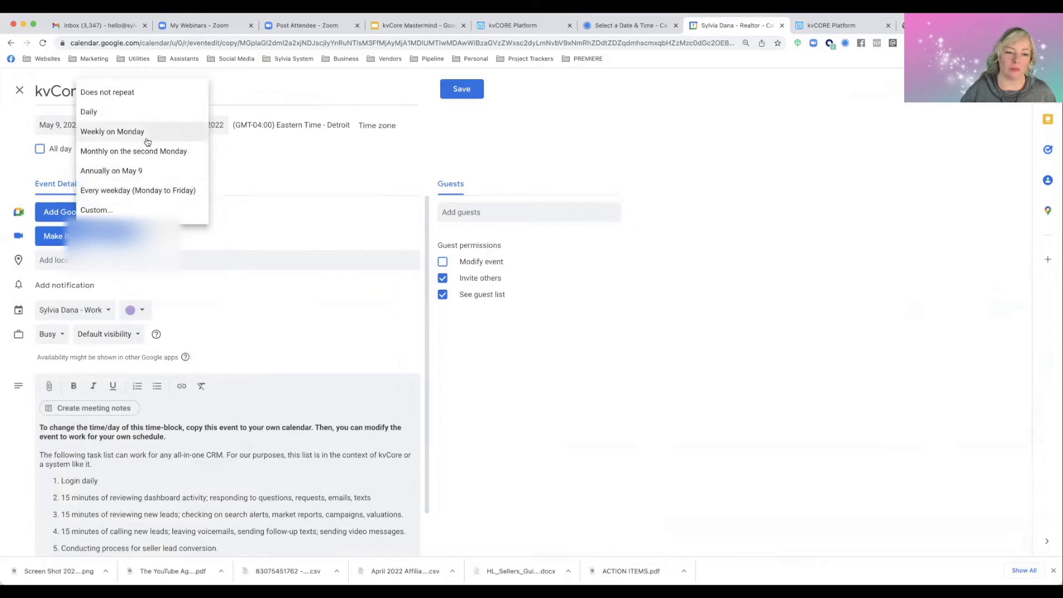
{"action": "left_click", "coordinate": [255, 156]}
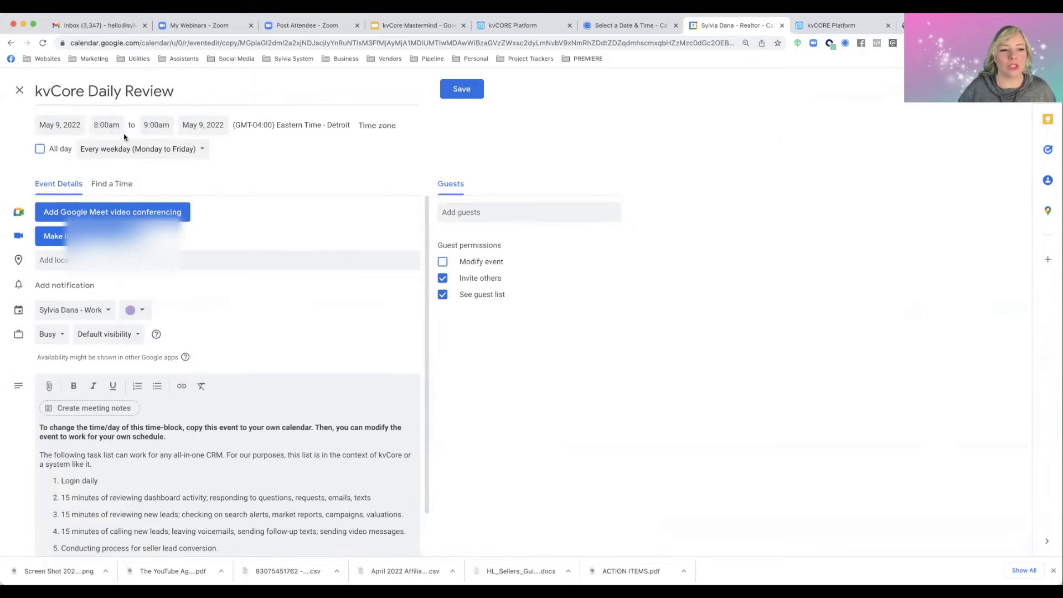
{"action": "left_click", "coordinate": [97, 125]}
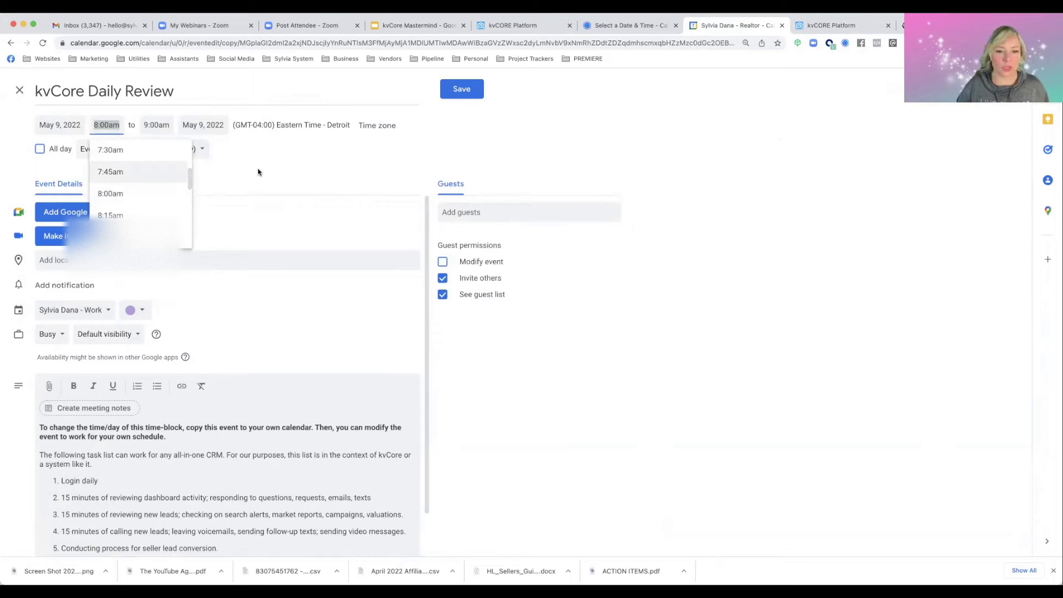
{"action": "left_click", "coordinate": [453, 92]}
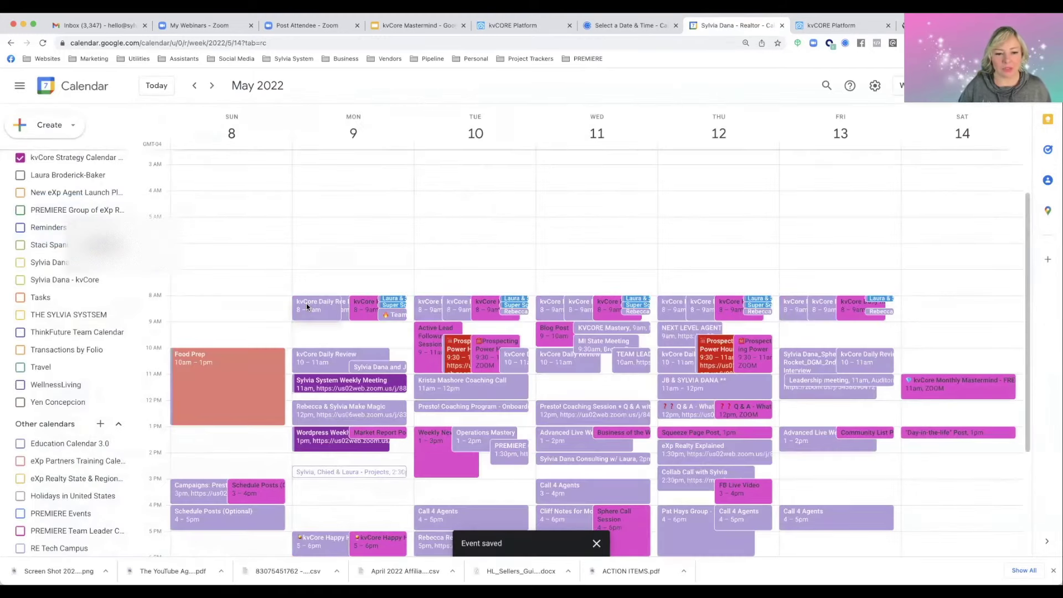
Edit the copied kvCore Daily Review event and choose a Custom... repeat schedule
{"action": "left_click", "coordinate": [306, 304]}
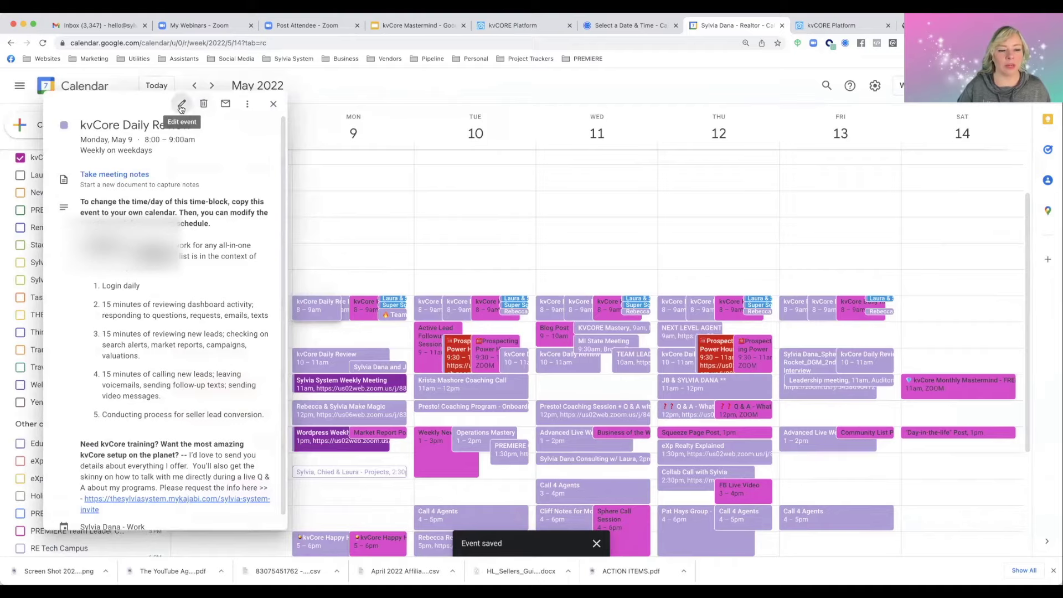
{"action": "left_click", "coordinate": [181, 105]}
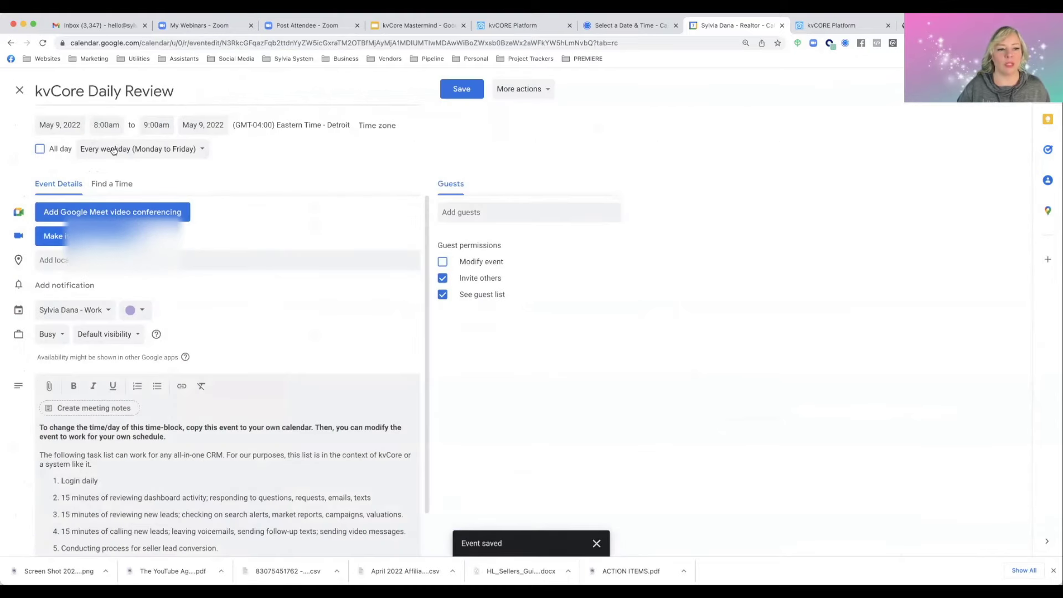
{"action": "left_click", "coordinate": [113, 151]}
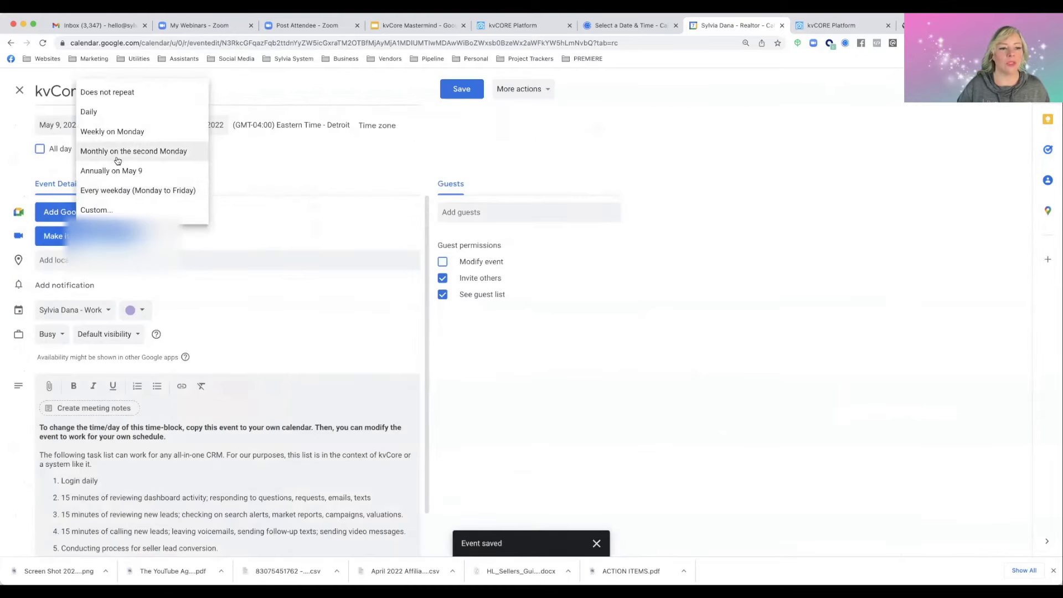
{"action": "left_click", "coordinate": [112, 214]}
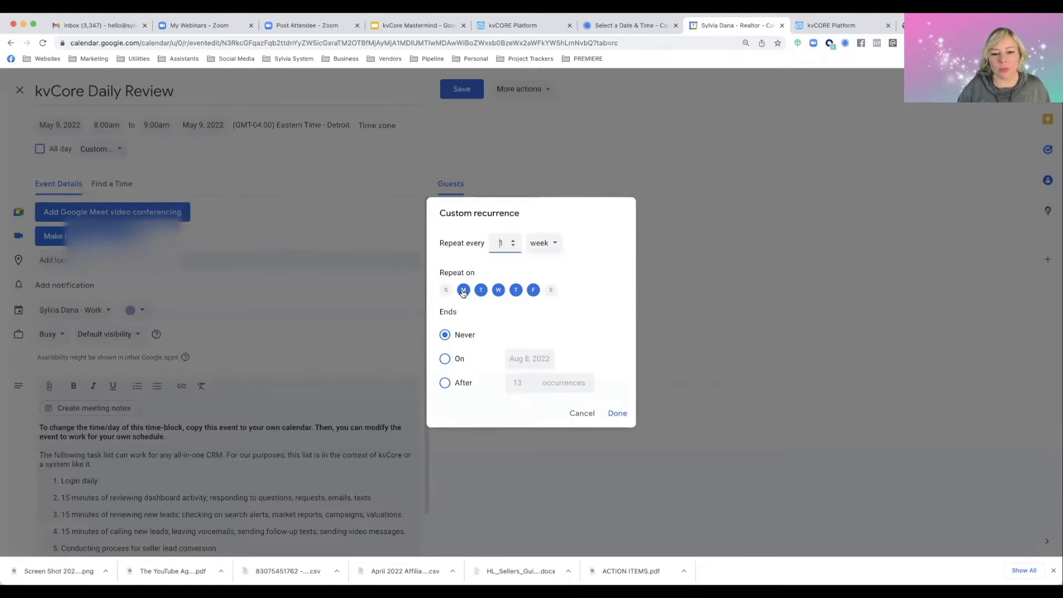